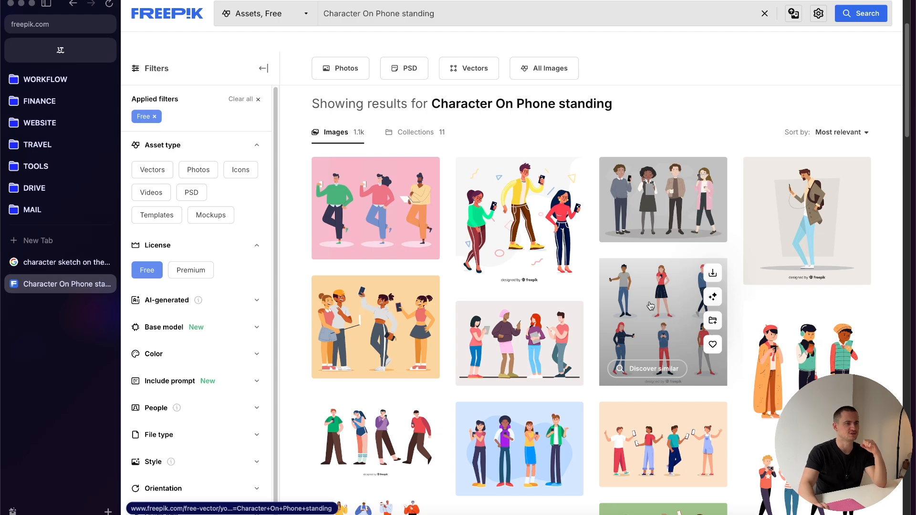
Step: Open the free vector of six standing people holding phones, remove its background and download the image
{"action": "left_click", "coordinate": [651, 306], "text": "super"}
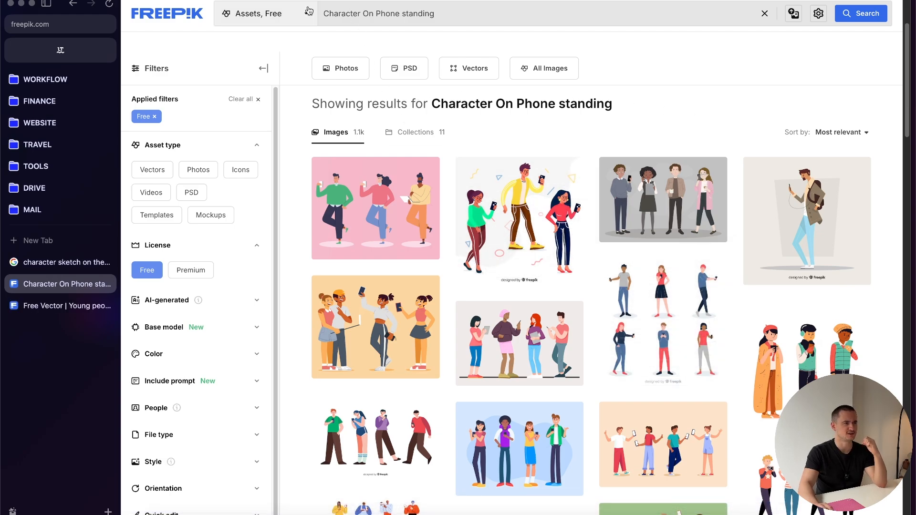
{"action": "left_click", "coordinate": [61, 306]}
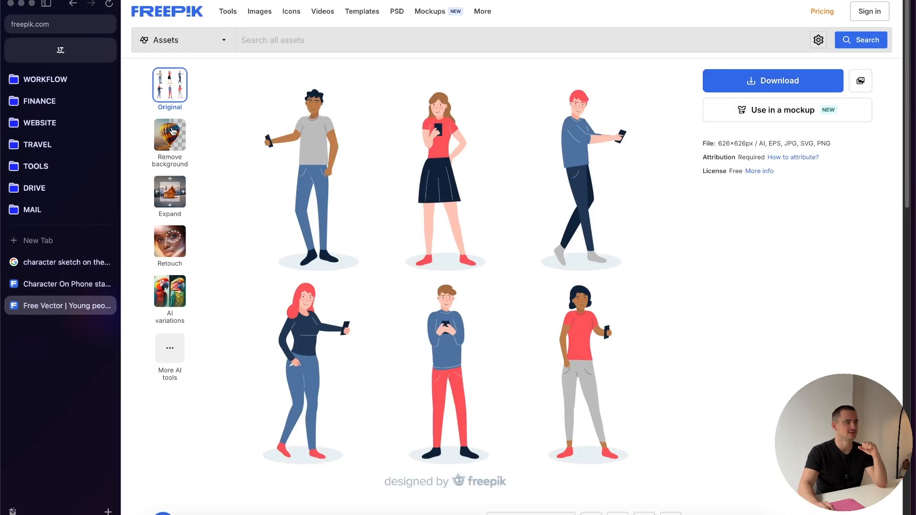
{"action": "left_click", "coordinate": [173, 138]}
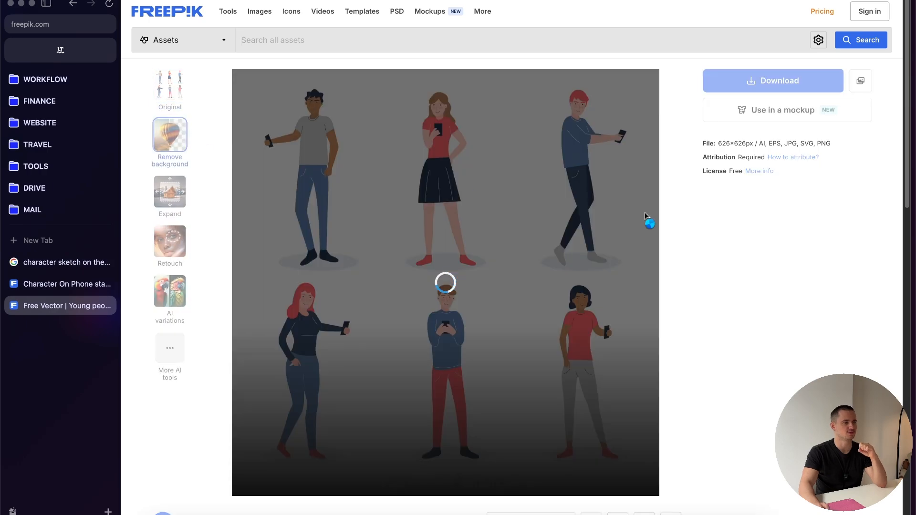
{"action": "left_click", "coordinate": [758, 81]}
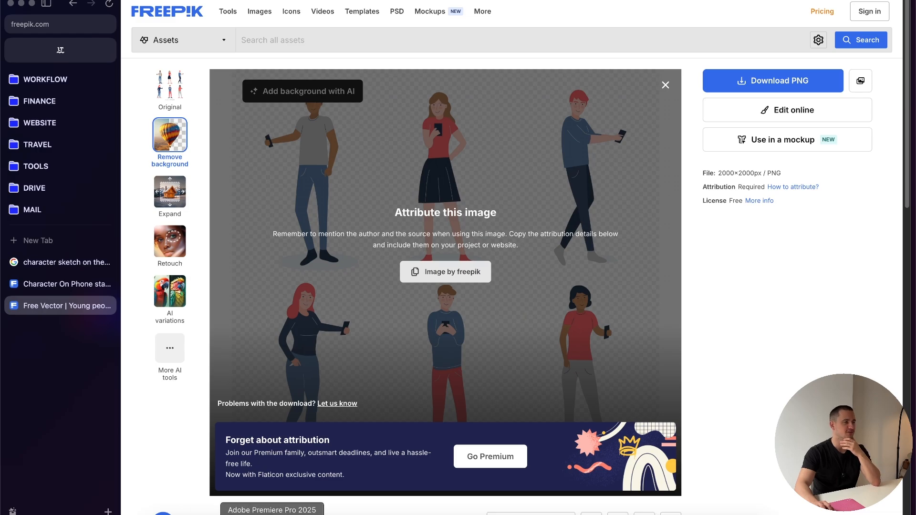
Step: Switch to Finder and open 2167.jpg from Downloads in Adobe Photoshop 2025
{"action": "left_click", "coordinate": [302, 514]}
{"action": "left_click", "coordinate": [161, 514]}
{"action": "right_click", "coordinate": [327, 170]}
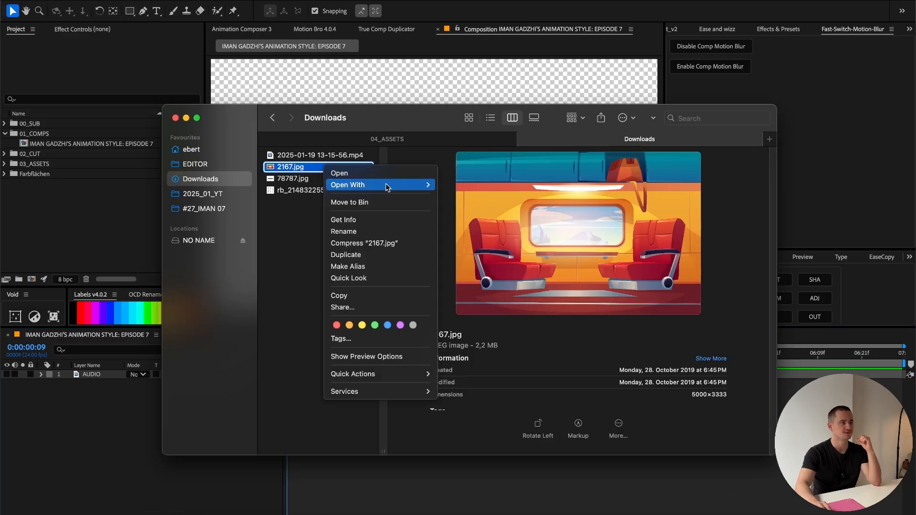
{"action": "mouse_move", "coordinate": [389, 187]}
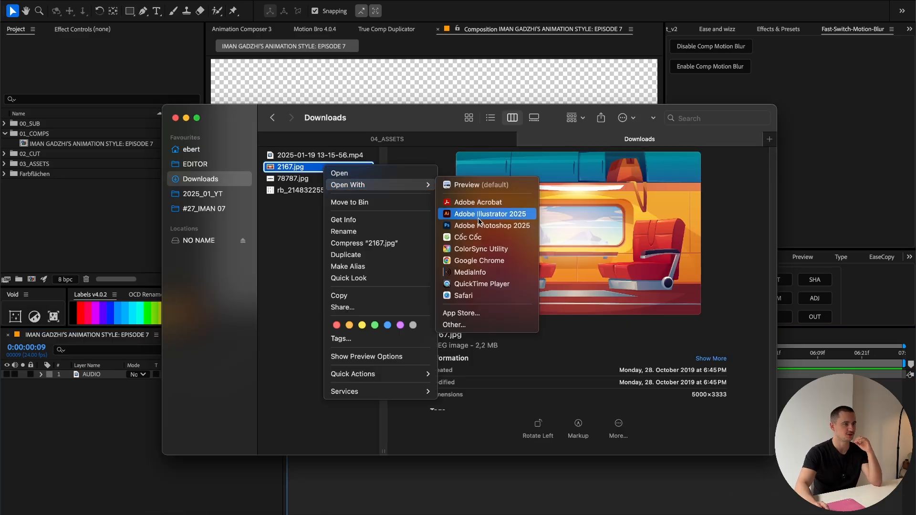
{"action": "left_click", "coordinate": [492, 226]}
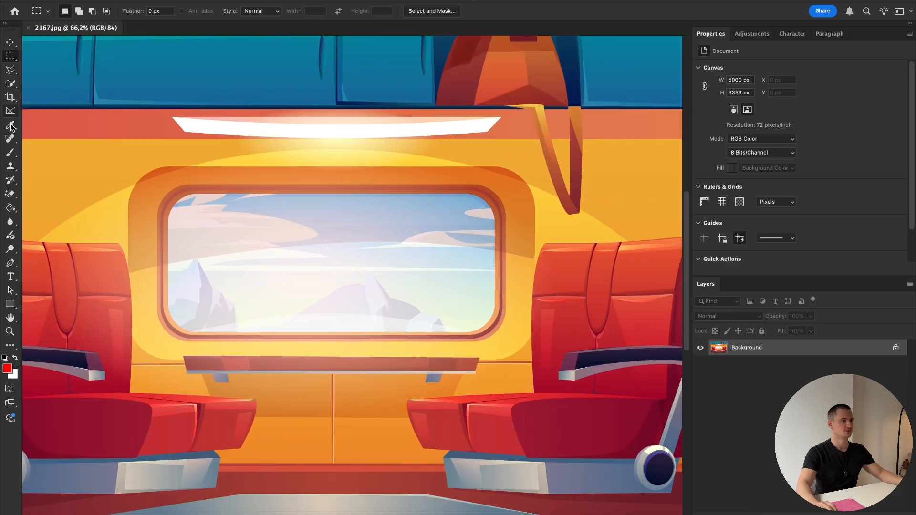
Step: Select the glass area of the train window with the Quick Selection tool
{"action": "left_click", "coordinate": [11, 126]}
{"action": "left_click", "coordinate": [11, 85]}
{"action": "left_click", "coordinate": [294, 236]}
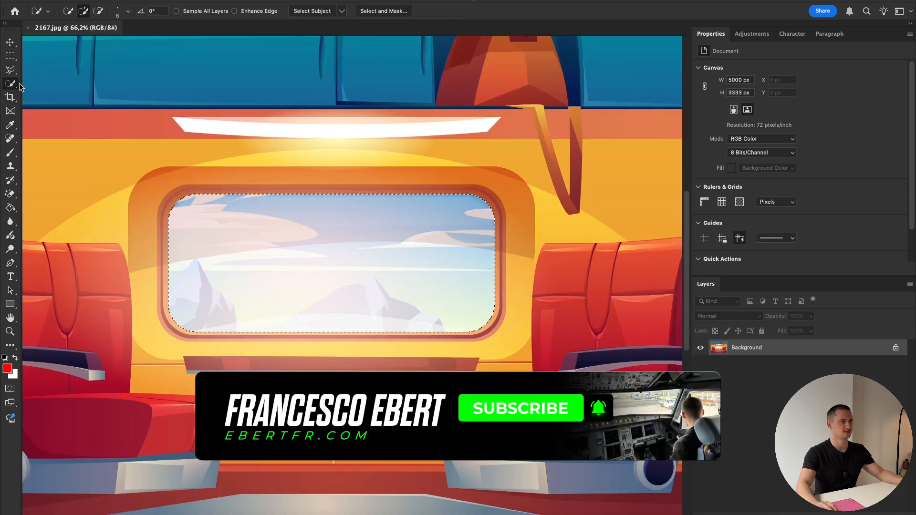
{"action": "right_click", "coordinate": [16, 85]}
{"action": "left_click", "coordinate": [28, 84]}
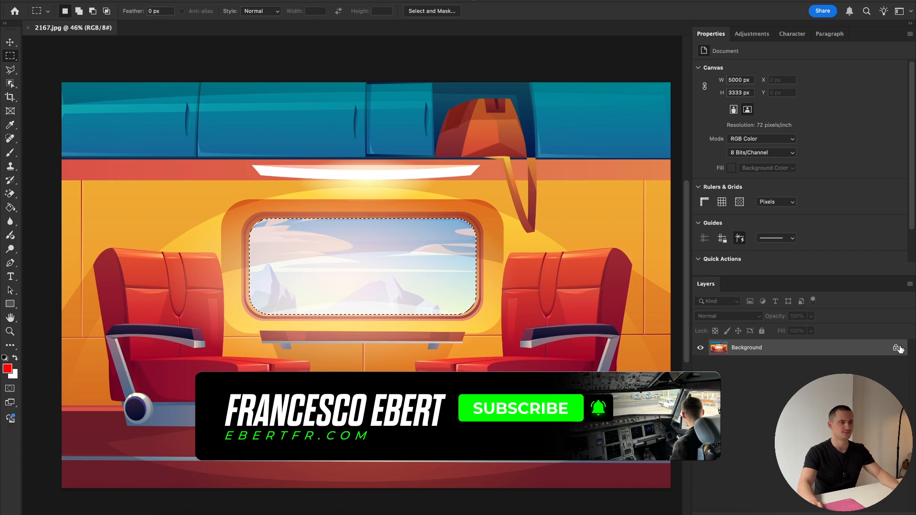
Step: Unlock the Background layer, delete the selected window glass and clear the selection
{"action": "left_click", "coordinate": [897, 349]}
{"action": "key", "text": "Delete"}
{"action": "scroll", "coordinate": [362, 255], "scroll_direction": "up", "scroll_amount": 5}
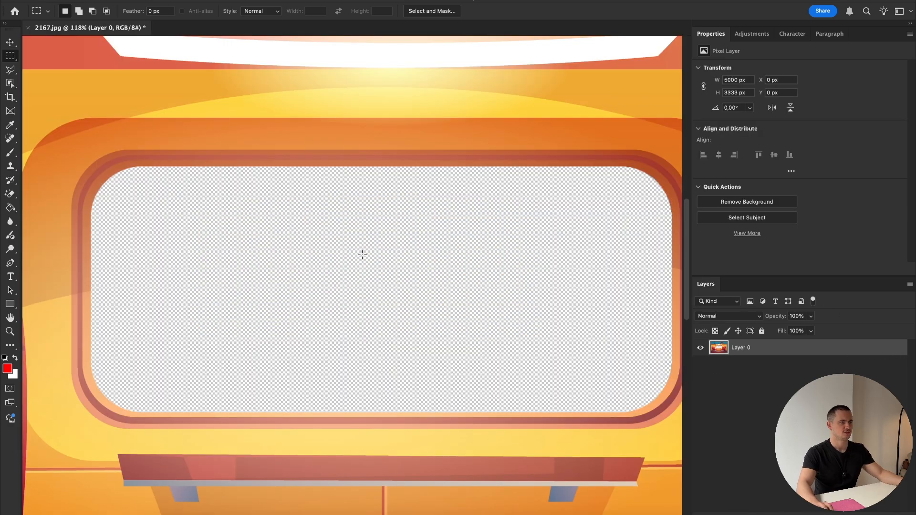
{"action": "scroll", "coordinate": [365, 258], "scroll_direction": "down", "scroll_amount": 5}
{"action": "left_click_drag", "start_coordinate": [377, 266], "coordinate": [361, 260]}
Step: Export the train interior with the cut-out window as 2167.png in Downloads
{"action": "left_click", "coordinate": [43, 0]}
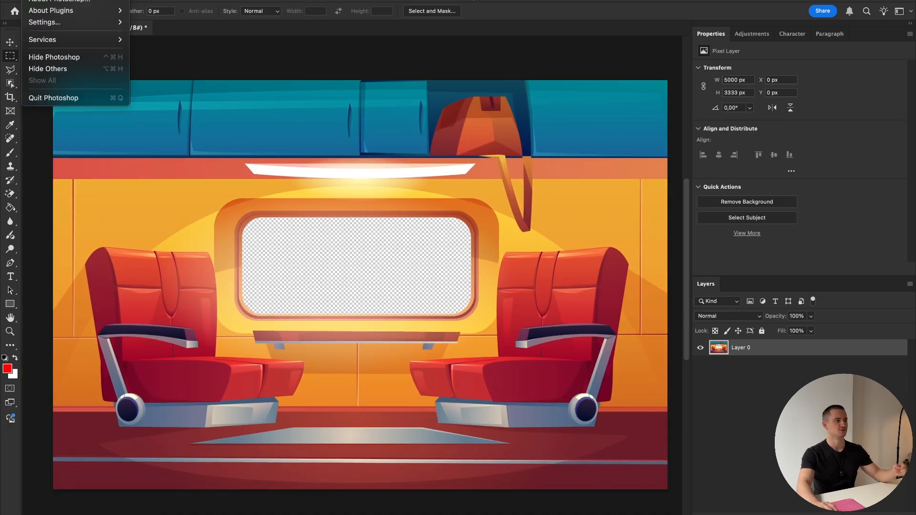
{"action": "mouse_move", "coordinate": [99, 1]}
{"action": "left_click", "coordinate": [322, 150]}
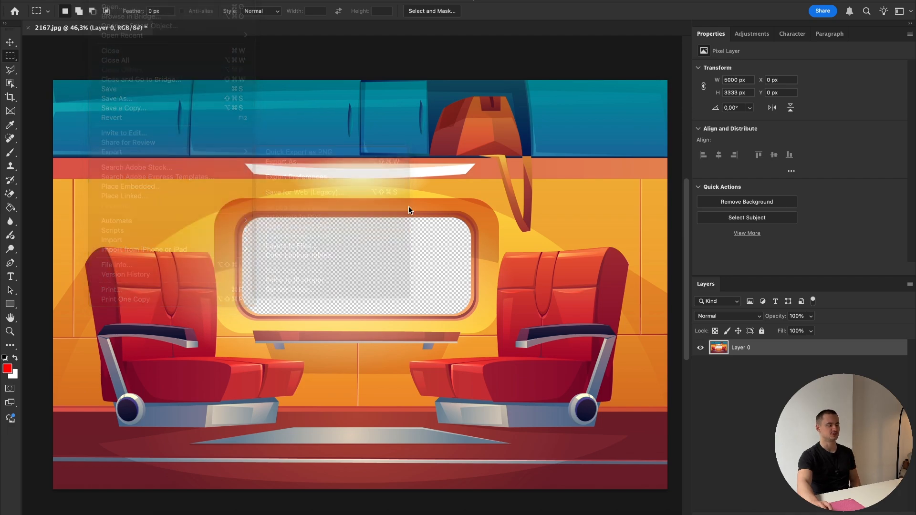
{"action": "left_click", "coordinate": [145, 96]}
{"action": "key", "text": "Return"}
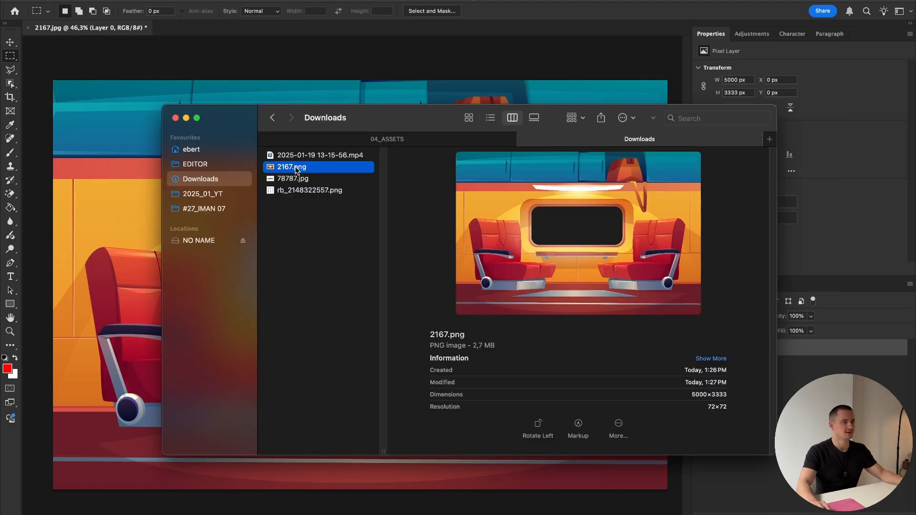
Step: Switch to Finder and rename 2167.png as train
{"action": "right_click", "coordinate": [297, 170]}
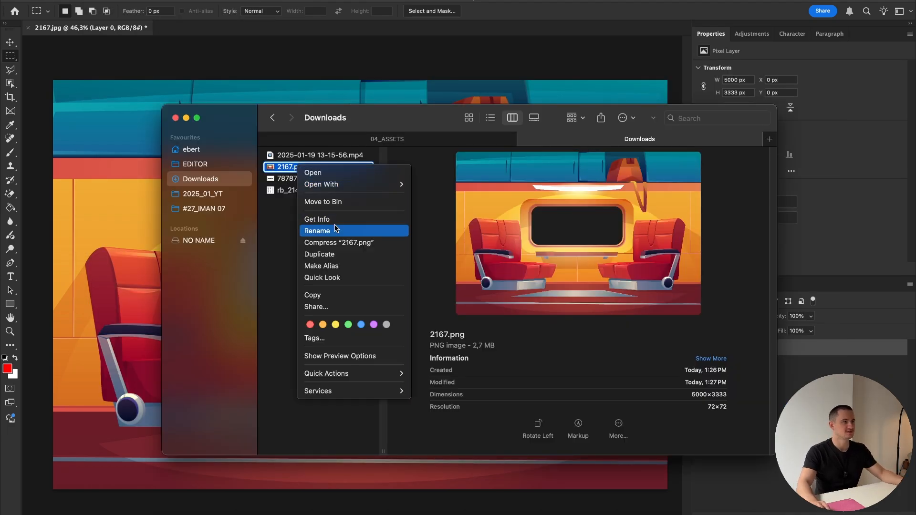
{"action": "left_click", "coordinate": [336, 228]}
{"action": "type", "text": "train"}
{"action": "key", "text": "Return"}
Step: Rename the city silhouette image 78787.jpg as skyline
{"action": "right_click", "coordinate": [292, 167]}
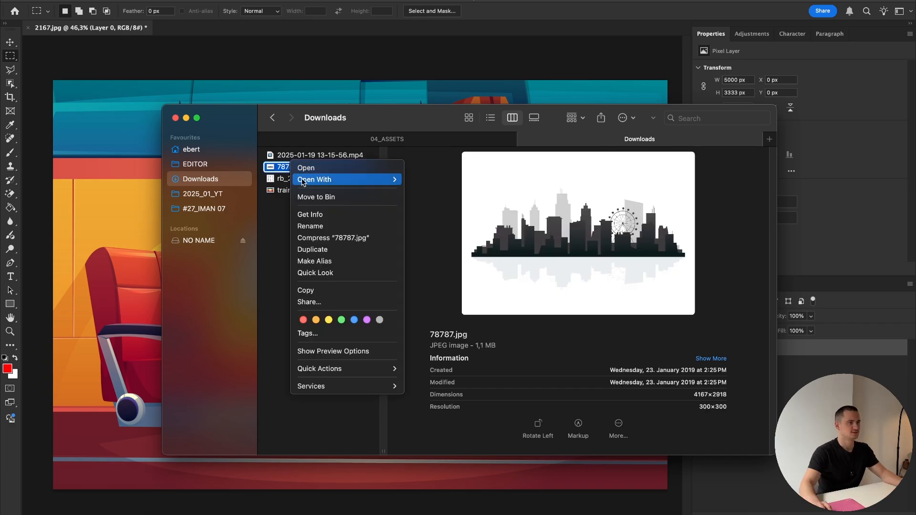
{"action": "left_click", "coordinate": [329, 226]}
{"action": "type", "text": "skyli"}
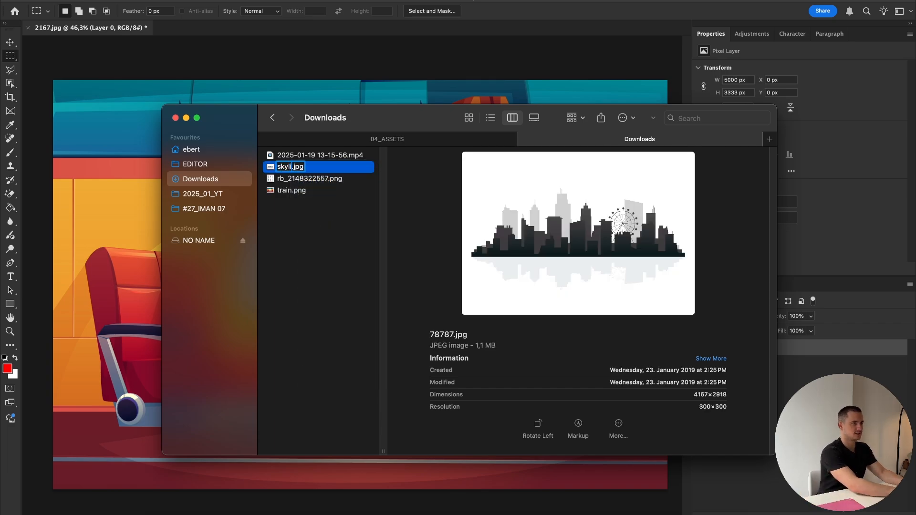
{"action": "type", "text": "ne"}
{"action": "key", "text": "Return"}
Step: Open rb_2148322557.png in Adobe Photoshop 2025
{"action": "right_click", "coordinate": [289, 167]}
{"action": "mouse_move", "coordinate": [363, 184]}
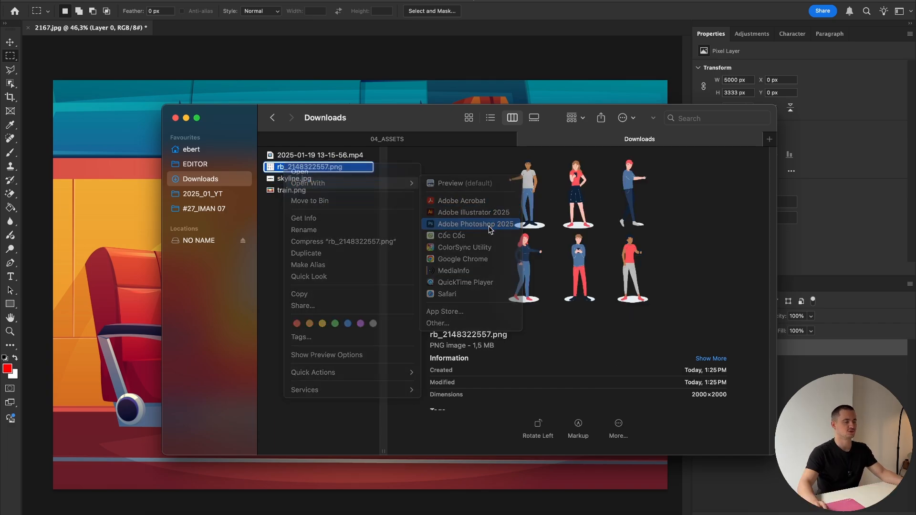
{"action": "left_click", "coordinate": [491, 230]}
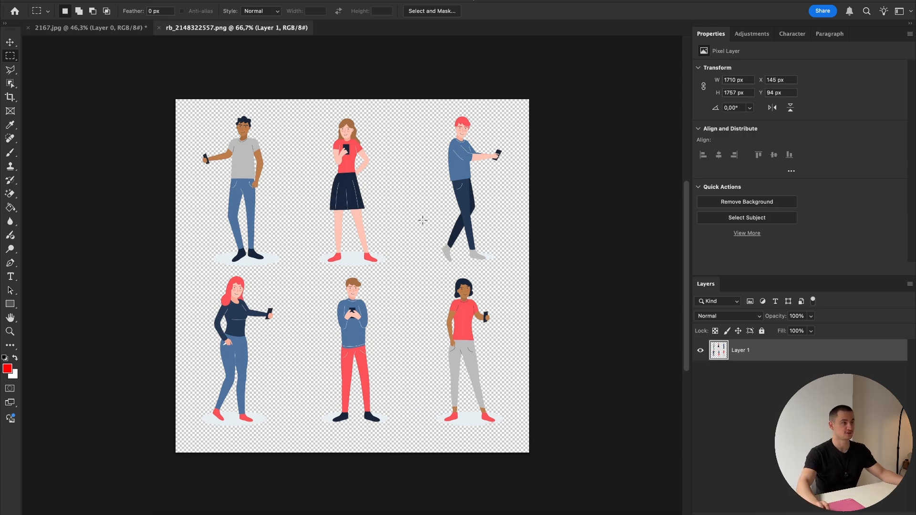
Step: Isolate the woman in the dark skirt by selecting her, deleting everything else and deselecting
{"action": "mouse_move", "coordinate": [302, 93]}
{"action": "left_mouse_down"}
{"action": "mouse_move", "coordinate": [352, 160]}
{"action": "mouse_move", "coordinate": [388, 273]}
{"action": "left_mouse_up"}
{"action": "key", "text": "super+shift+i"}
{"action": "key", "text": "BackSpace"}
{"action": "key", "text": "super+d"}
Step: Erase the pale oval shadow under the woman's feet with the Magic Eraser
{"action": "scroll", "coordinate": [339, 137], "scroll_direction": "up", "scroll_amount": 10}
{"action": "scroll", "coordinate": [340, 141], "scroll_direction": "down", "scroll_amount": 5}
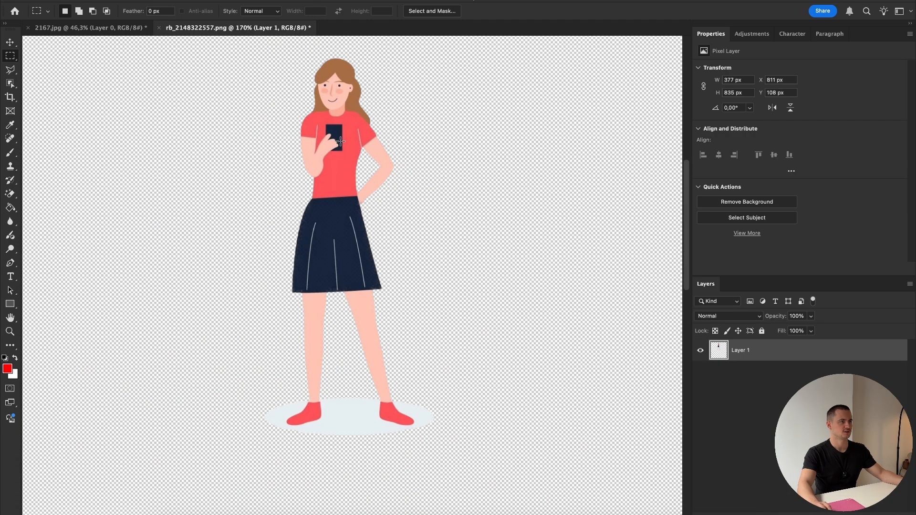
{"action": "left_click_drag", "start_coordinate": [475, 340], "coordinate": [466, 293]}
{"action": "scroll", "coordinate": [356, 388], "scroll_direction": "up", "scroll_amount": 3}
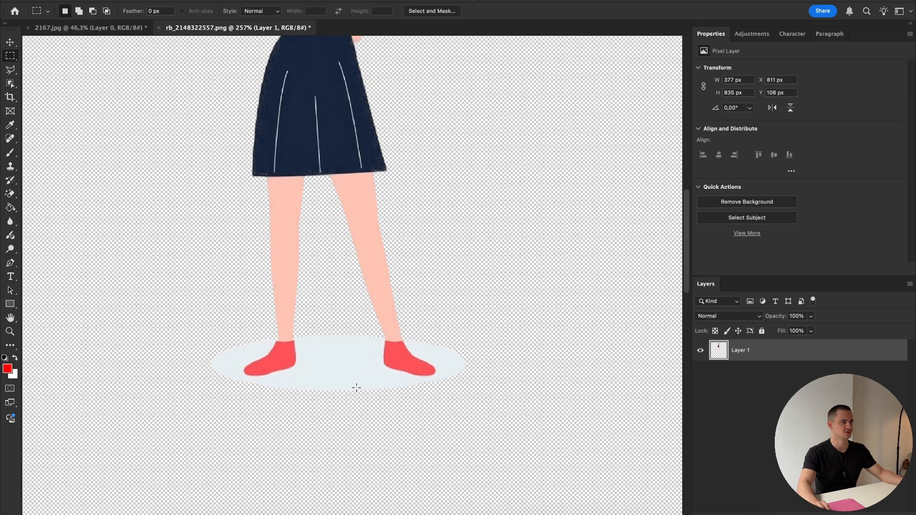
{"action": "left_click", "coordinate": [14, 195]}
{"action": "left_click", "coordinate": [335, 366]}
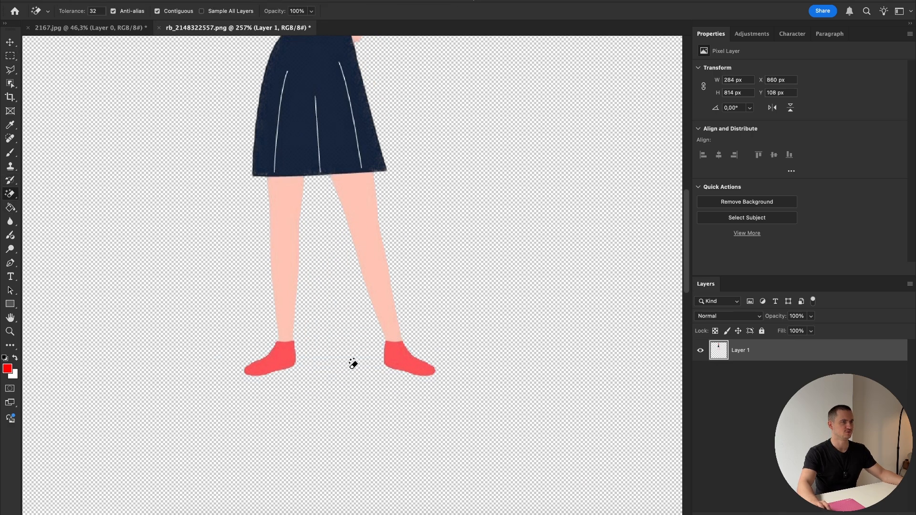
{"action": "scroll", "coordinate": [352, 364], "scroll_direction": "down", "scroll_amount": 5}
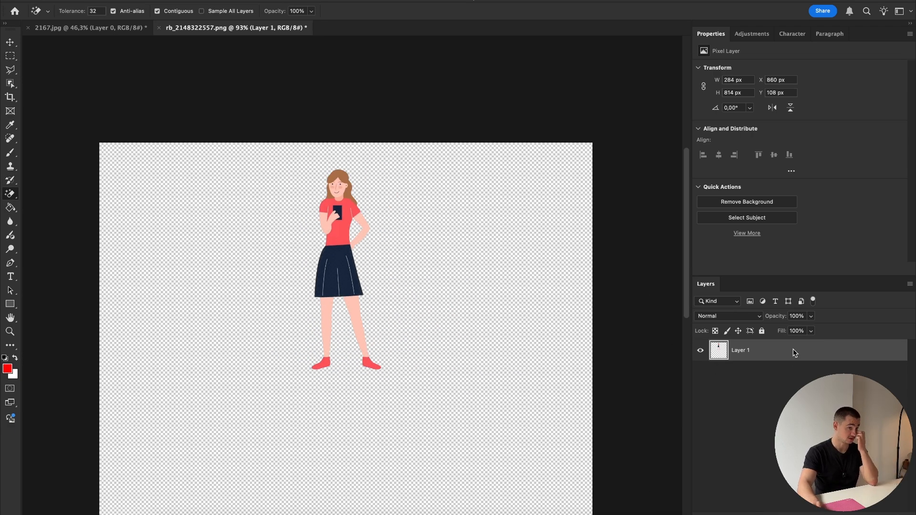
Step: Export the woman's layer as a PNG, overwriting rb_2148322557.png in Downloads
{"action": "right_click", "coordinate": [793, 349]}
{"action": "left_click", "coordinate": [749, 324]}
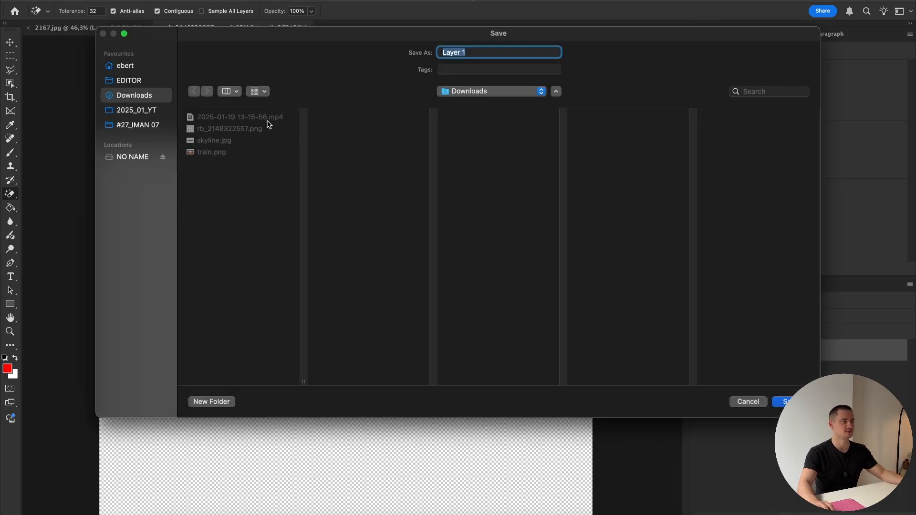
{"action": "left_click", "coordinate": [206, 129]}
{"action": "left_click", "coordinate": [783, 401]}
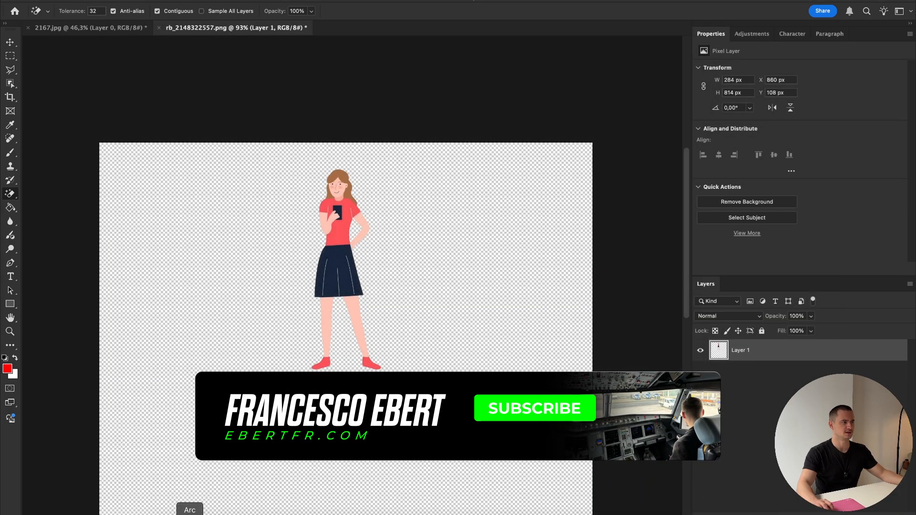
Step: Switch to Finder and rename rb_2148322557.png as carahcter
{"action": "right_click", "coordinate": [335, 167]}
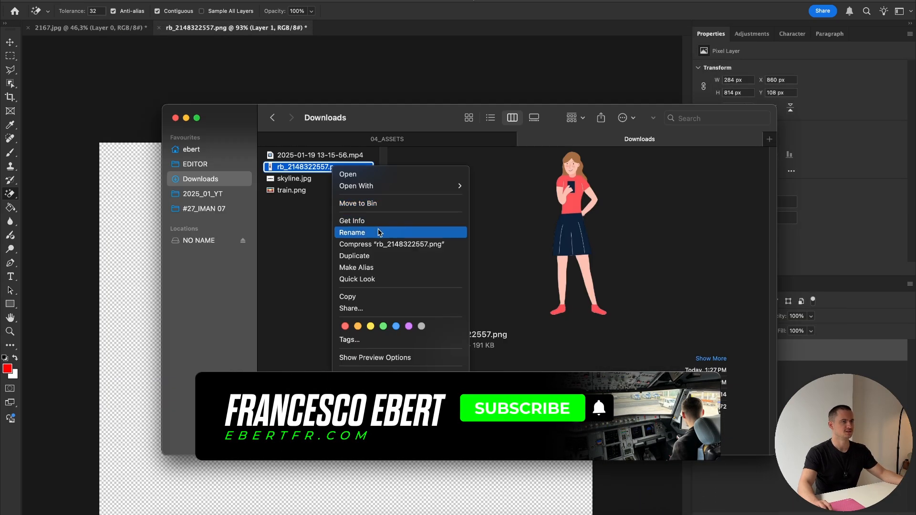
{"action": "left_click", "coordinate": [374, 231]}
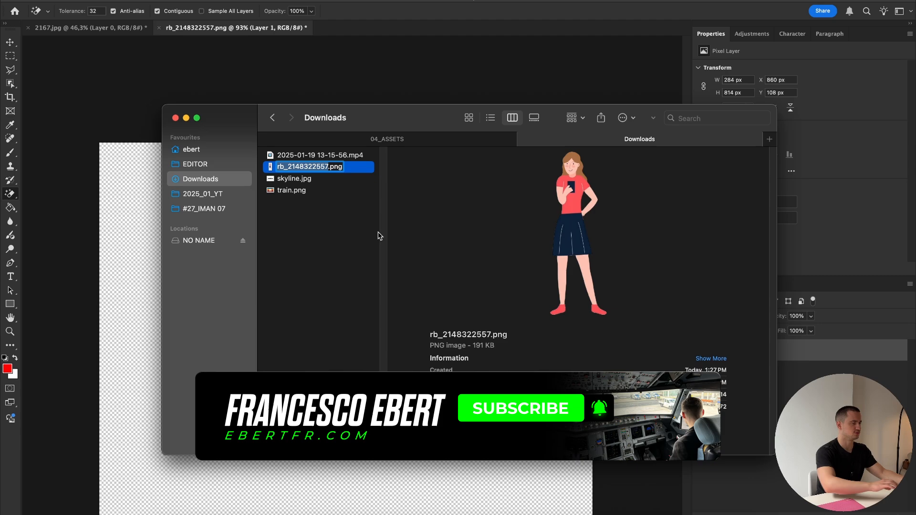
{"action": "type", "text": "carahcter"}
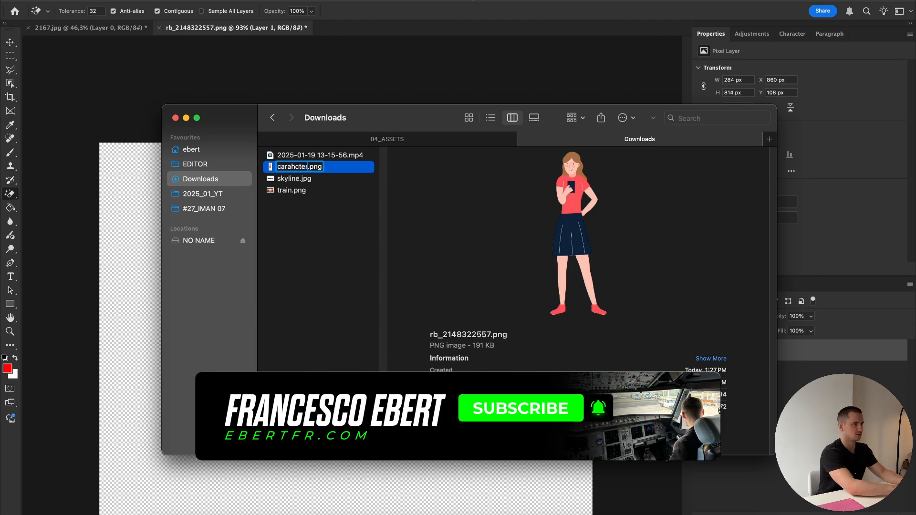
Step: Move carahcter.png, skyline.jpg and train.png from Downloads into the 04_ASSETS folder
{"action": "left_click_drag", "start_coordinate": [333, 240], "coordinate": [302, 159]}
{"action": "left_click_drag", "start_coordinate": [307, 202], "coordinate": [404, 138]}
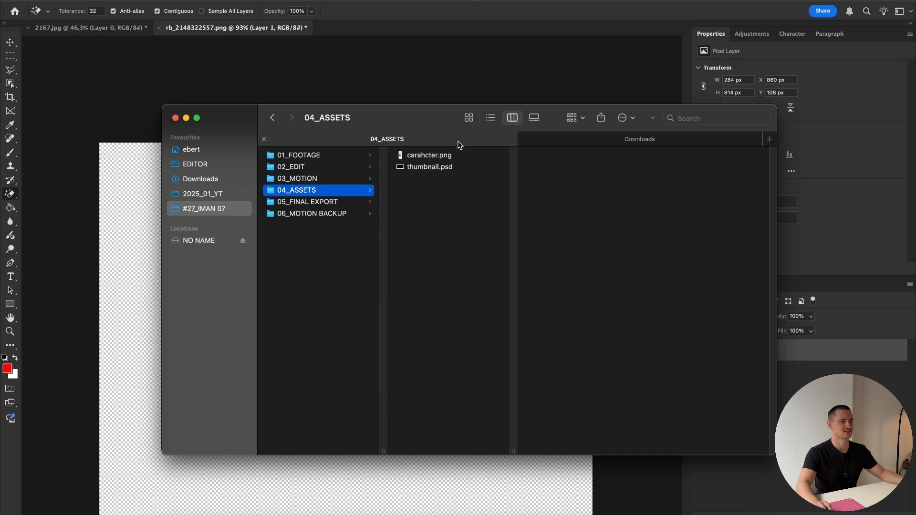
{"action": "left_click", "coordinate": [524, 139]}
Step: Switch to After Effects, add carahcter.png, skyline.jpg and train.png to the composition, and file them in the PICTURES project folder
{"action": "left_click", "coordinate": [298, 514]}
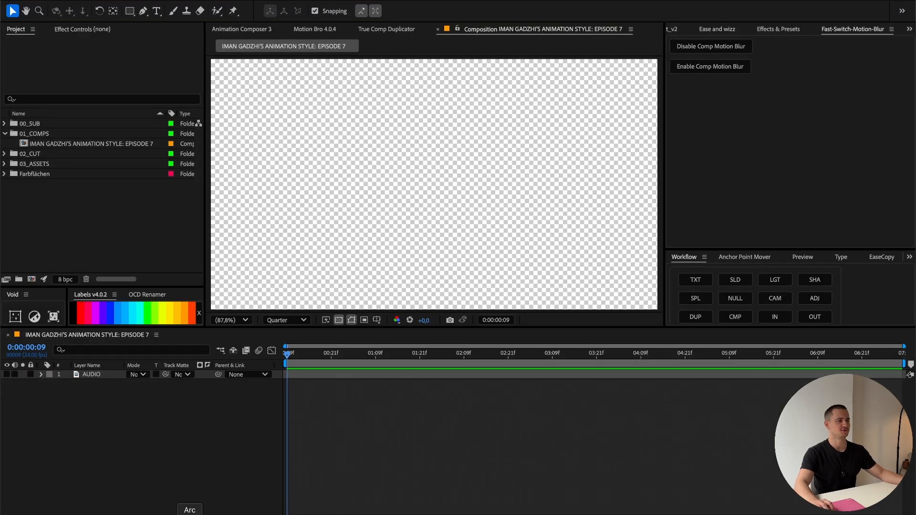
{"action": "left_click", "coordinate": [161, 514]}
{"action": "left_click_drag", "start_coordinate": [441, 229], "coordinate": [454, 156]}
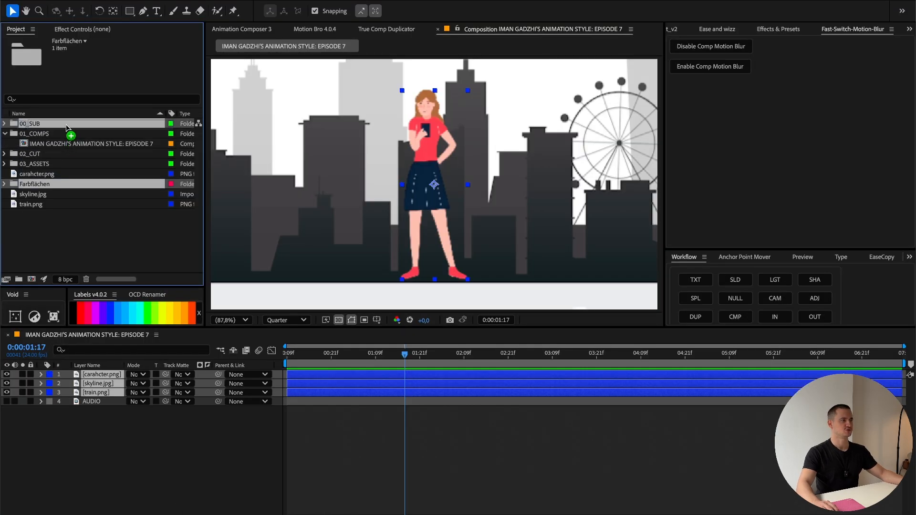
{"action": "left_click", "coordinate": [5, 164]}
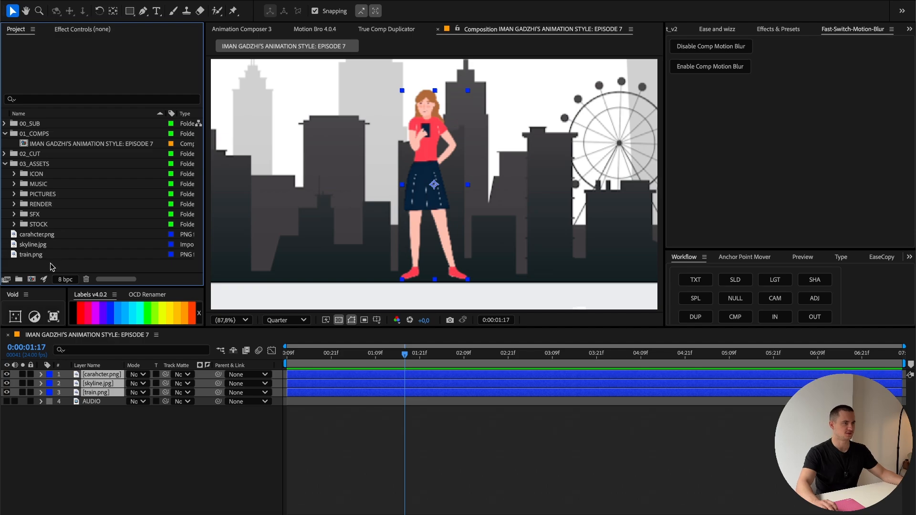
{"action": "left_click_drag", "start_coordinate": [52, 266], "coordinate": [57, 194]}
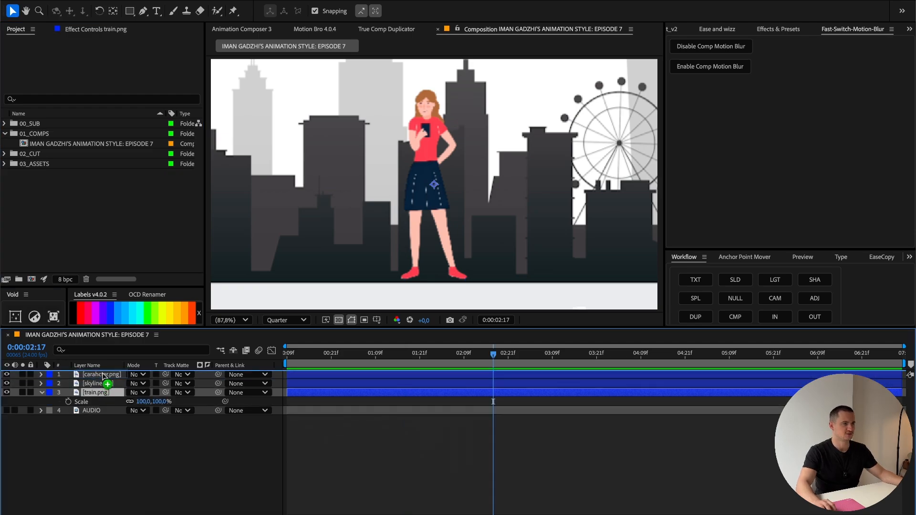
Step: Bring the train.png layer to the top of the layer stack and fit it to the composition width
{"action": "key", "text": "ctrl+shift+bracketright"}
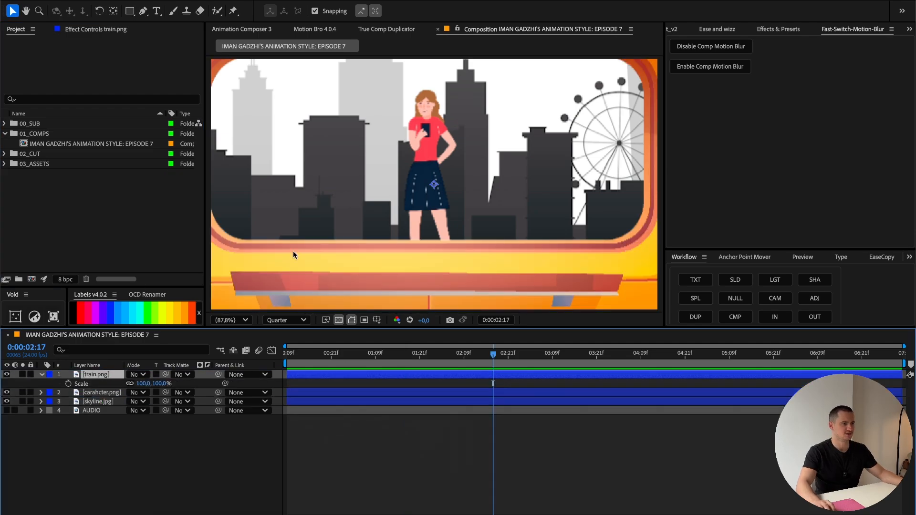
{"action": "right_click", "coordinate": [444, 259]}
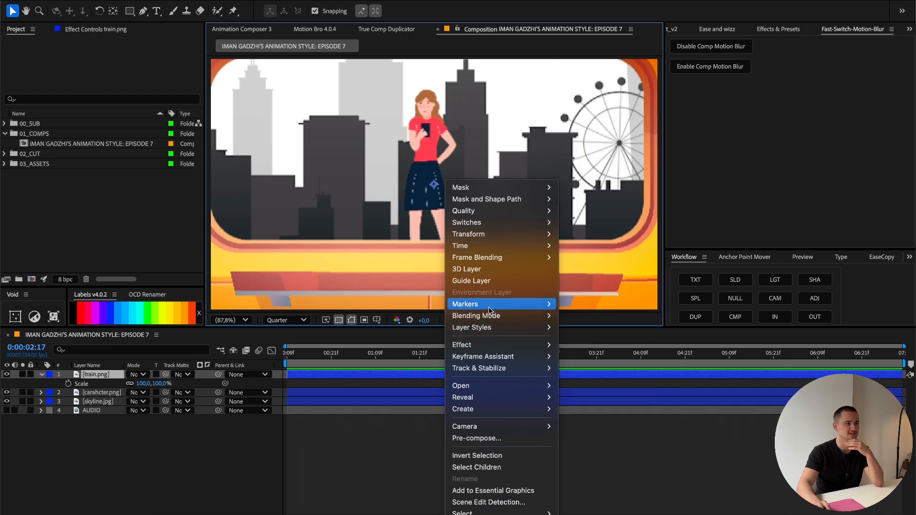
{"action": "mouse_move", "coordinate": [473, 246]}
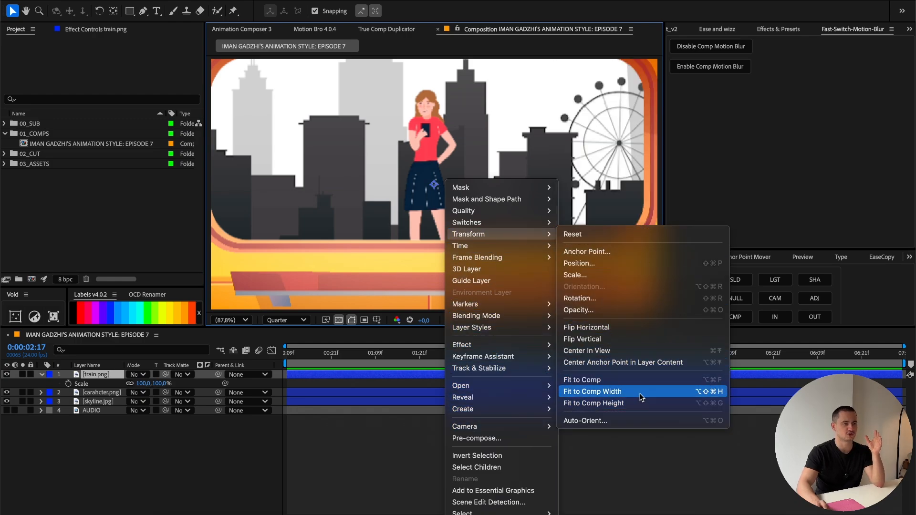
{"action": "left_click", "coordinate": [642, 395]}
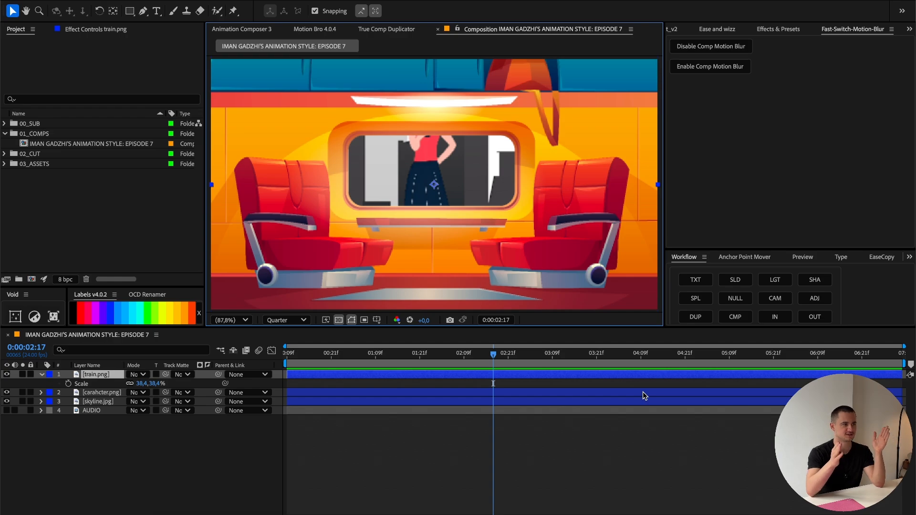
Step: Bring the carahcter.png layer to the top of the layer stack and place the woman in front of the train window
{"action": "left_click", "coordinate": [102, 393]}
{"action": "left_click_drag", "start_coordinate": [114, 394], "coordinate": [114, 371]}
{"action": "left_click_drag", "start_coordinate": [439, 236], "coordinate": [471, 233]}
Step: Scale the carahcter.png layer to 94% and centre the woman between the two rows of seats
{"action": "key", "text": "s"}
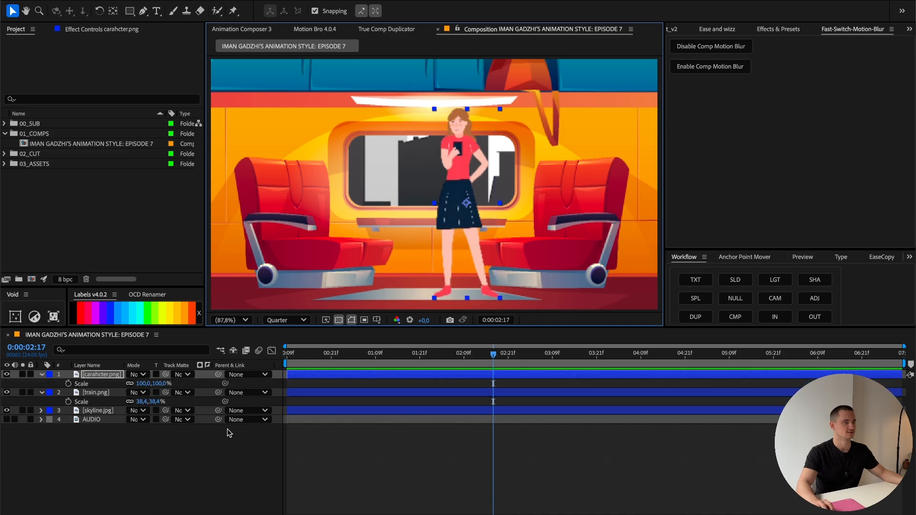
{"action": "left_click_drag", "start_coordinate": [158, 384], "coordinate": [154, 384]}
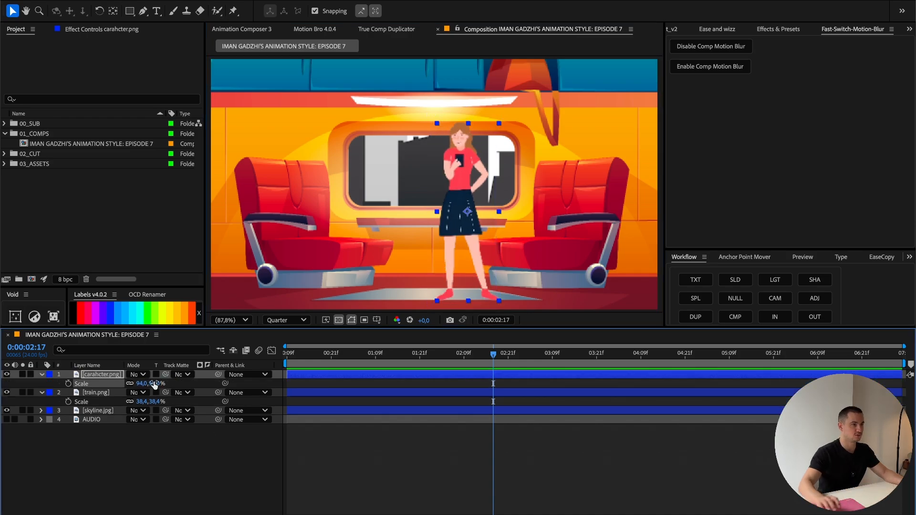
{"action": "left_click_drag", "start_coordinate": [462, 257], "coordinate": [443, 261]}
Step: Scale the skyline.jpg layer to 32% so the city fits behind the train window
{"action": "left_click", "coordinate": [101, 411]}
{"action": "key", "text": "s"}
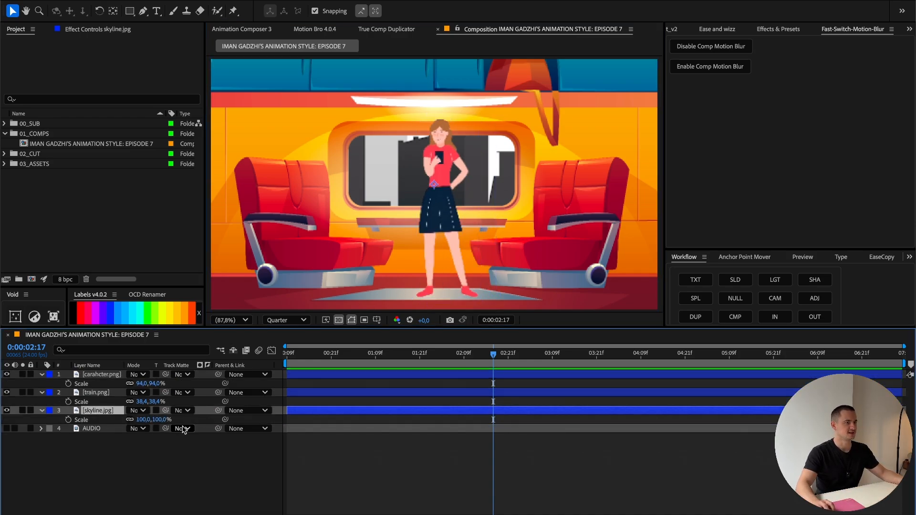
{"action": "left_click_drag", "start_coordinate": [159, 420], "coordinate": [126, 423]}
{"action": "left_click_drag", "start_coordinate": [461, 204], "coordinate": [446, 209]}
{"action": "key", "text": "ctrl+z"}
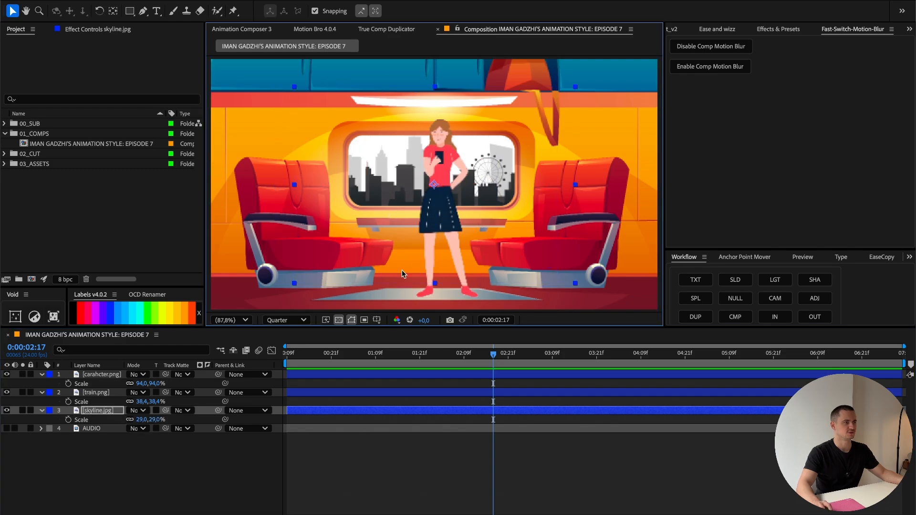
Step: Apply the Hue/Saturation effect to the train.png layer and set Master Saturation to -100
{"action": "left_click", "coordinate": [111, 392]}
{"action": "scroll", "coordinate": [806, 30], "scroll_direction": "up", "scroll_amount": 10}
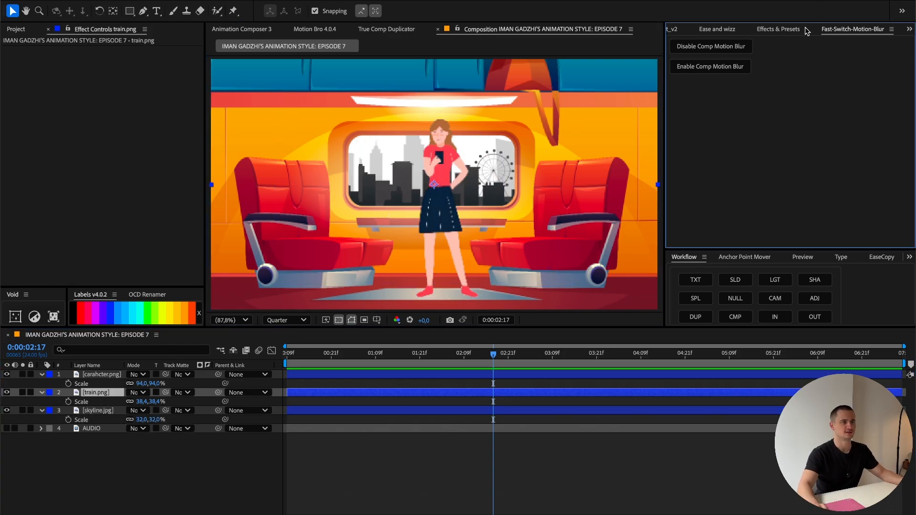
{"action": "scroll", "coordinate": [807, 32], "scroll_direction": "down", "scroll_amount": 10}
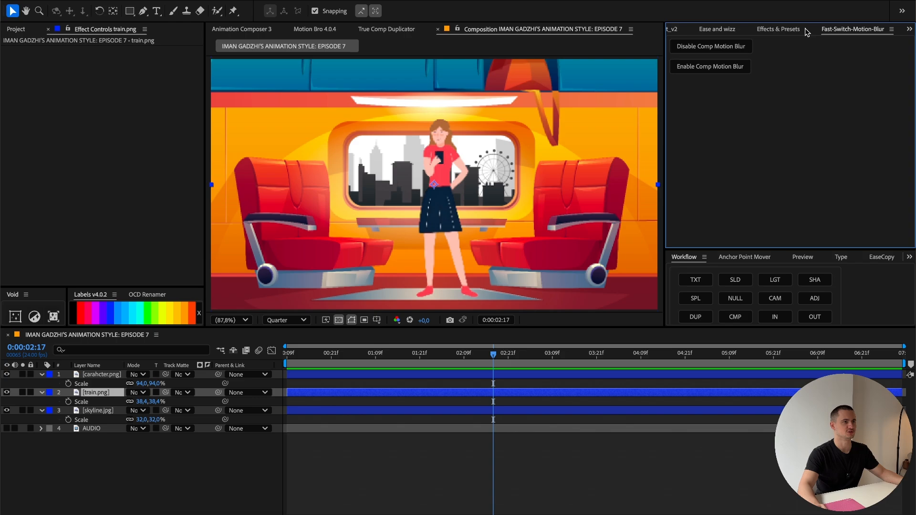
{"action": "scroll", "coordinate": [779, 32], "scroll_direction": "up", "scroll_amount": 10}
{"action": "scroll", "coordinate": [779, 32], "scroll_direction": "down", "scroll_amount": 10}
{"action": "left_click", "coordinate": [780, 31]}
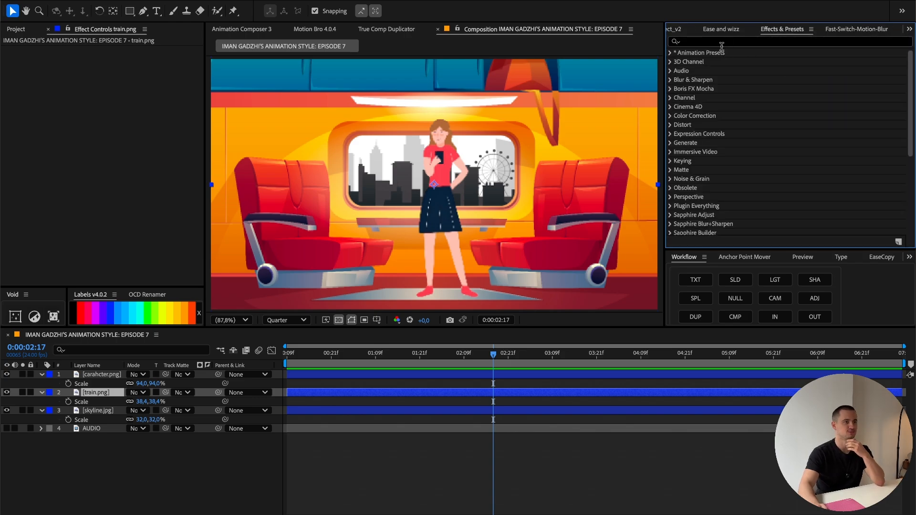
{"action": "left_click", "coordinate": [722, 42]}
{"action": "type", "text": "satura"}
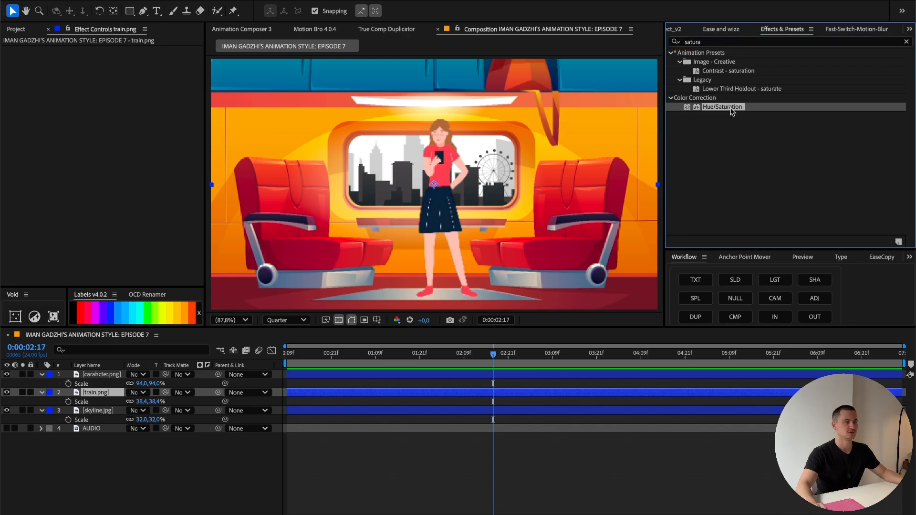
{"action": "left_click_drag", "start_coordinate": [722, 106], "coordinate": [79, 202]}
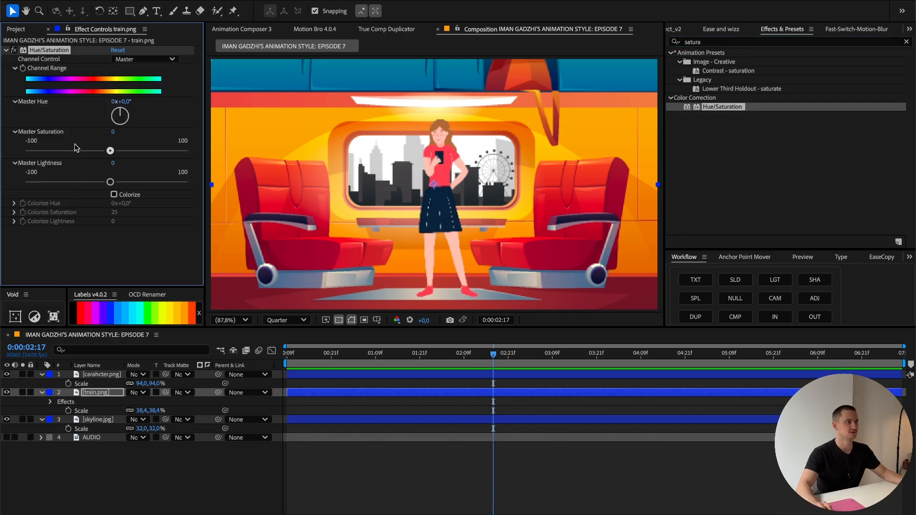
{"action": "left_click_drag", "start_coordinate": [75, 149], "coordinate": [11, 154]}
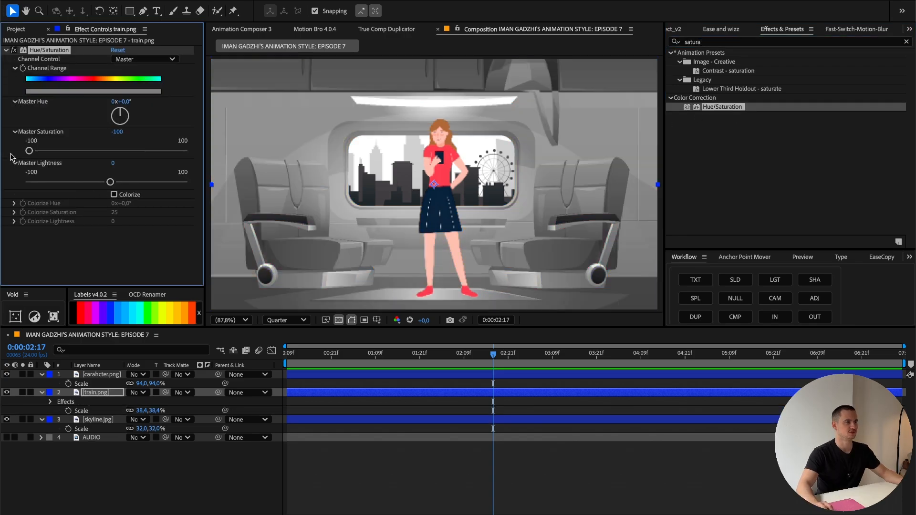
Step: Copy the desaturating Hue/Saturation effect from train.png onto the skyline.jpg and carahcter.png layers
{"action": "left_click", "coordinate": [98, 420]}
{"action": "key", "text": "ctrl+v"}
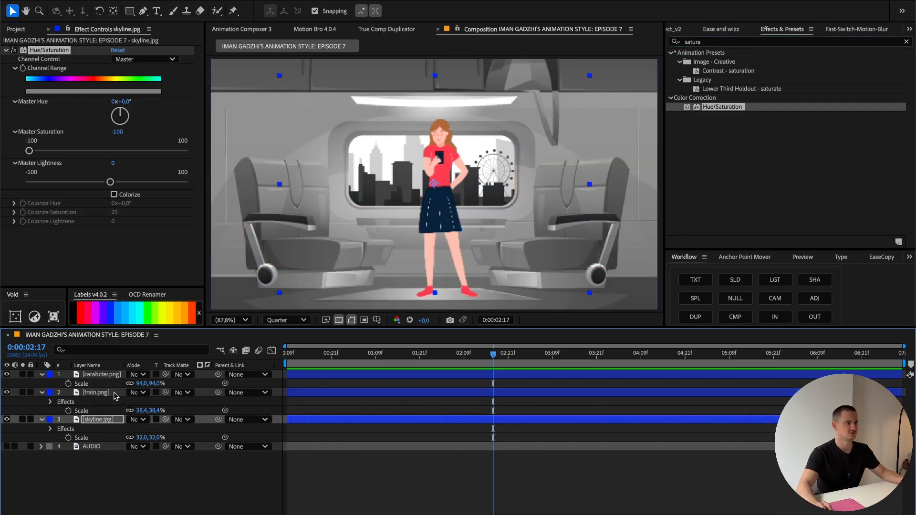
{"action": "left_click", "coordinate": [106, 375]}
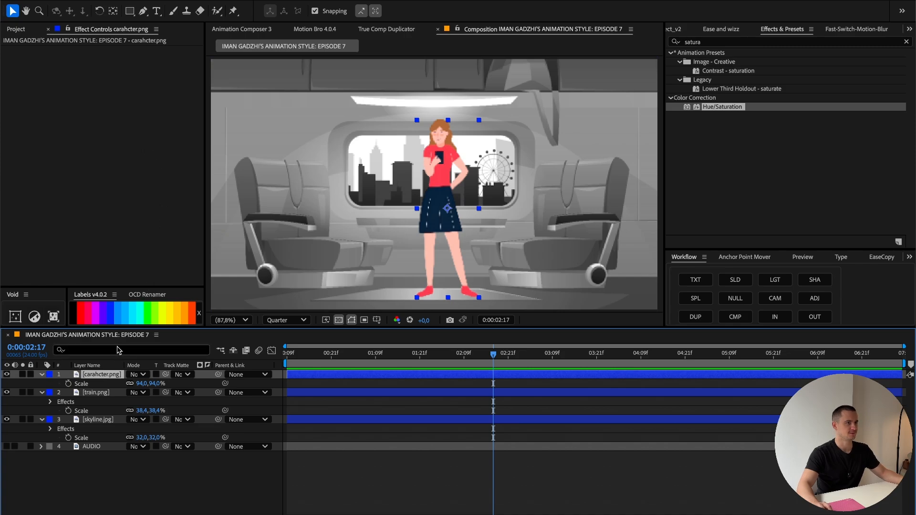
{"action": "key", "text": "ctrl+v"}
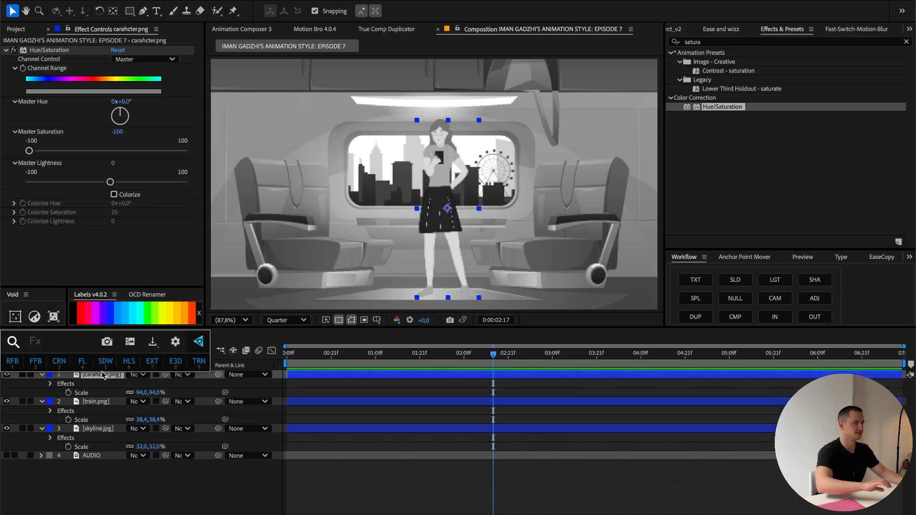
Step: Add the Tritone effect to the carahcter.png layer and set Blend With Original to 10%
{"action": "left_click", "coordinate": [702, 42]}
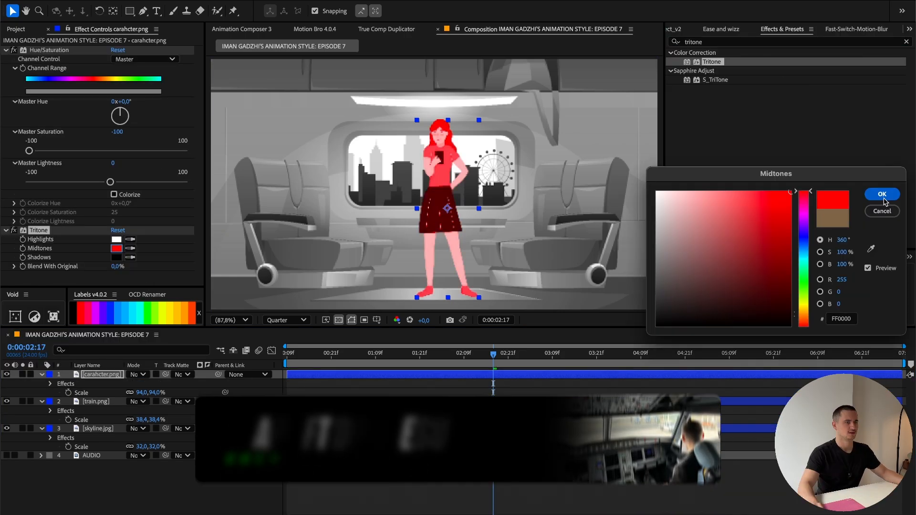
{"action": "left_click", "coordinate": [883, 195]}
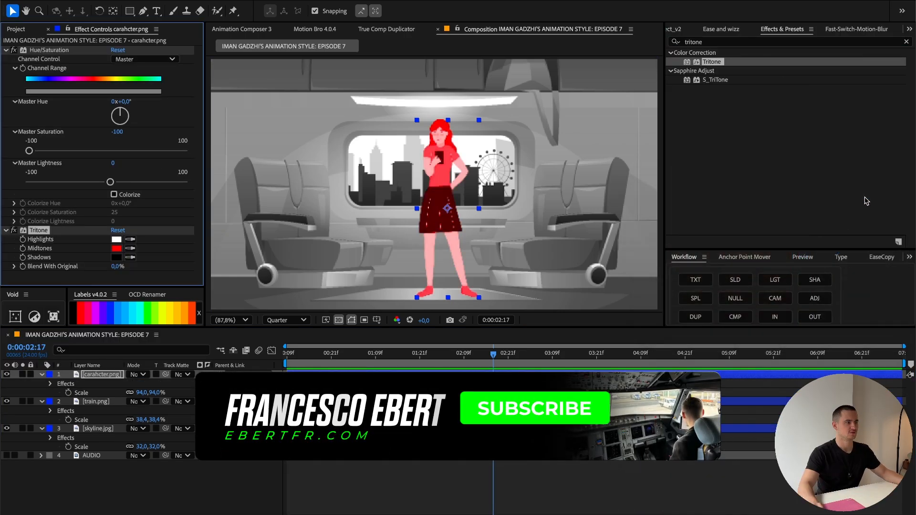
{"action": "left_click_drag", "start_coordinate": [117, 266], "coordinate": [76, 266]}
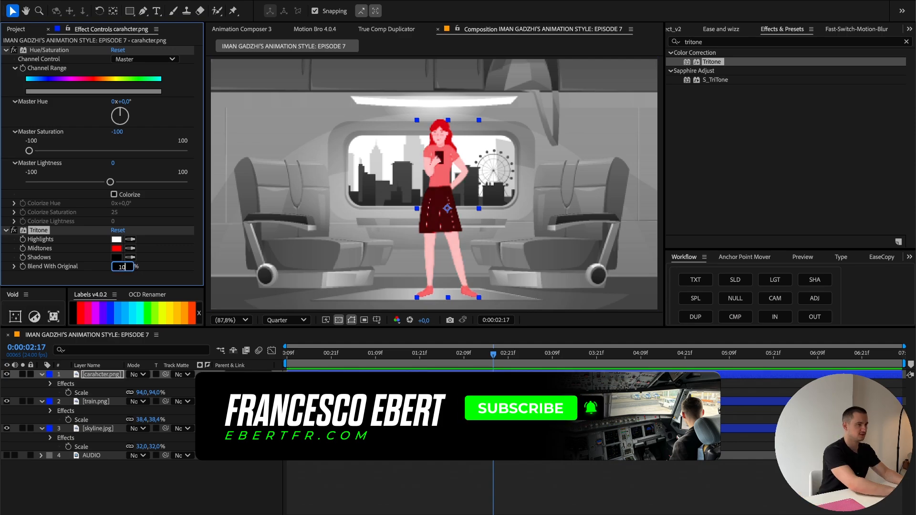
Step: Give the train.png and skyline.jpg layers a Tritone effect with blue 002AFF midtones and Blend With Original at 80%
{"action": "left_click", "coordinate": [95, 404]}
{"action": "key", "text": "ctrl+v"}
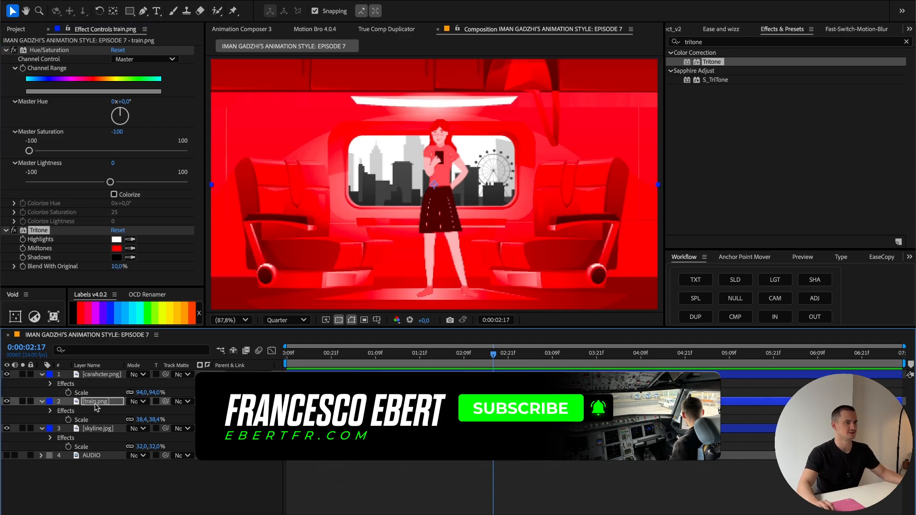
{"action": "left_click_drag", "start_coordinate": [118, 266], "coordinate": [162, 272]}
{"action": "left_click", "coordinate": [117, 248]}
{"action": "left_click_drag", "start_coordinate": [792, 274], "coordinate": [792, 276]}
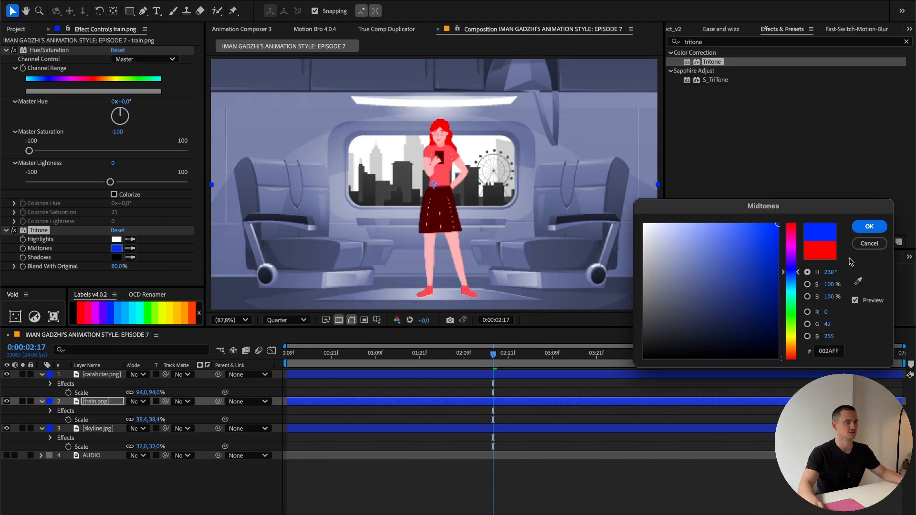
{"action": "left_click", "coordinate": [871, 227]}
{"action": "left_click", "coordinate": [101, 428]}
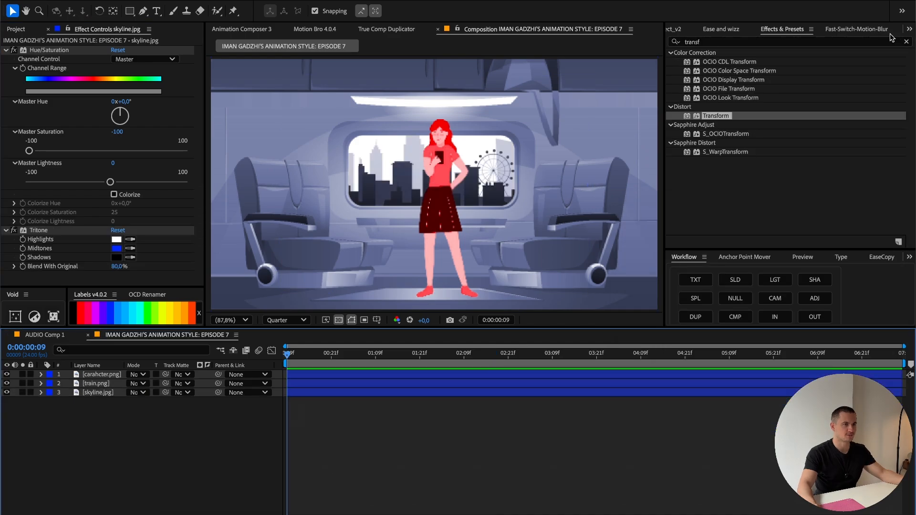
Step: Create a null object and parent the carahcter.png, train.png and skyline.jpg layers to it
{"action": "scroll", "coordinate": [859, 32], "scroll_direction": "up", "scroll_amount": 10}
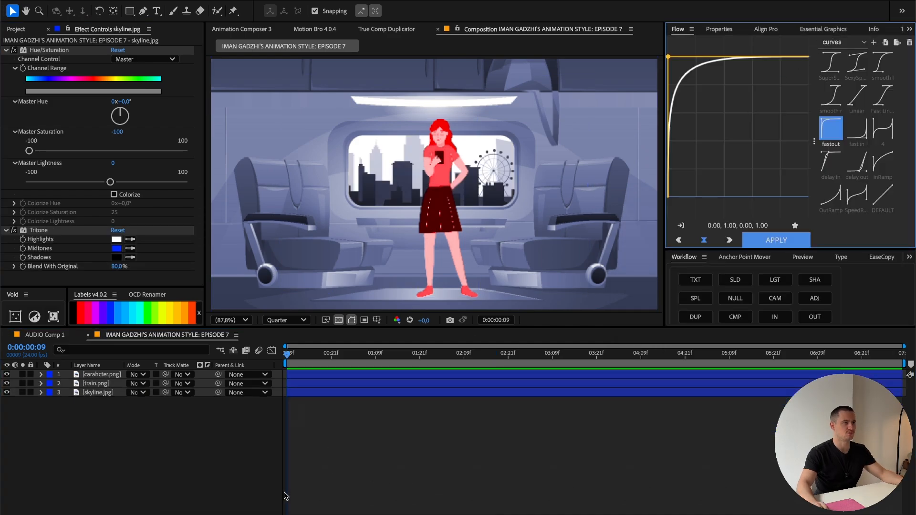
{"action": "right_click", "coordinate": [355, 449]}
{"action": "mouse_move", "coordinate": [430, 386]}
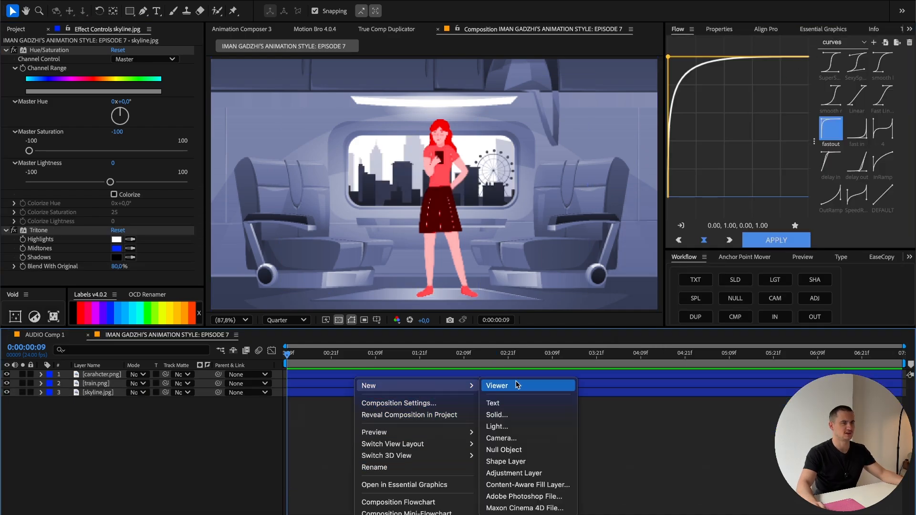
{"action": "left_click", "coordinate": [521, 449]}
{"action": "left_click_drag", "start_coordinate": [61, 419], "coordinate": [98, 385]}
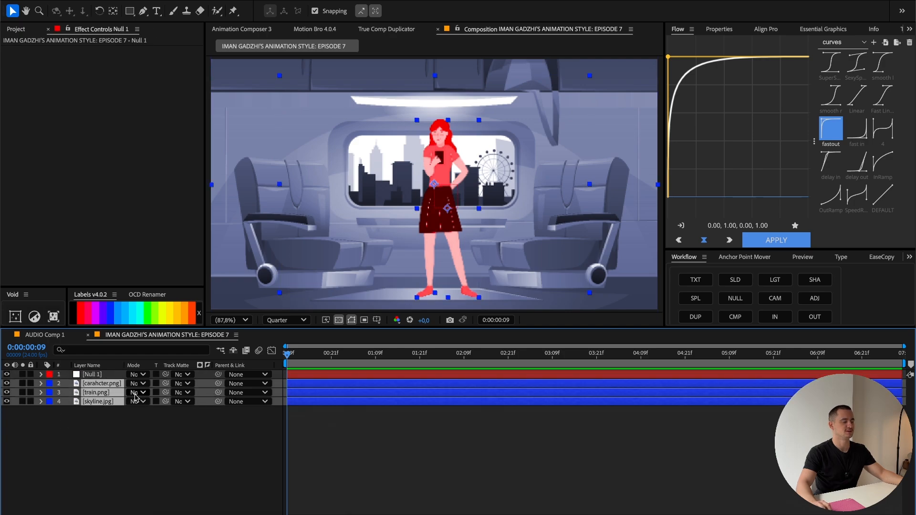
{"action": "left_click_drag", "start_coordinate": [218, 384], "coordinate": [96, 375]}
Step: Add Position and Scale keyframes to the null at 0:00:04:09
{"action": "left_click", "coordinate": [97, 374]}
{"action": "left_click_drag", "start_coordinate": [288, 355], "coordinate": [641, 362]}
{"action": "key", "text": "s"}
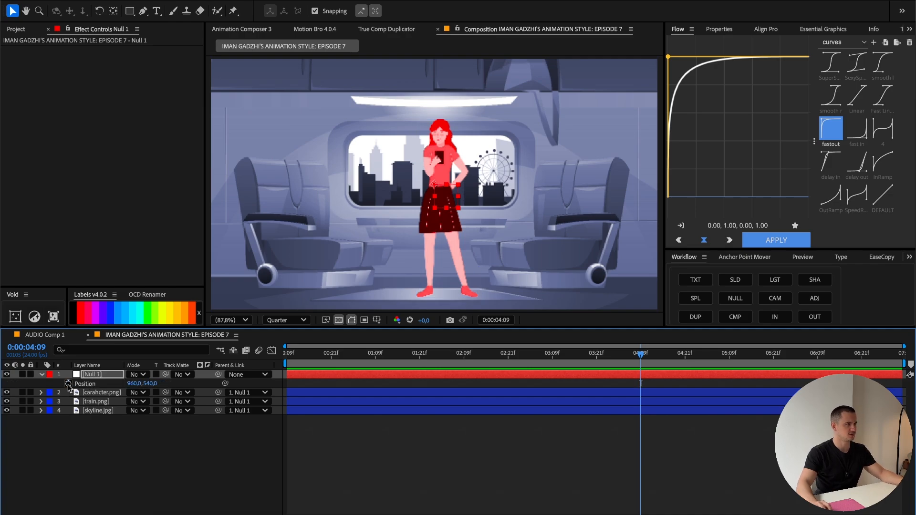
{"action": "left_click", "coordinate": [69, 384]}
{"action": "key", "text": "u"}
{"action": "key", "text": "u"}
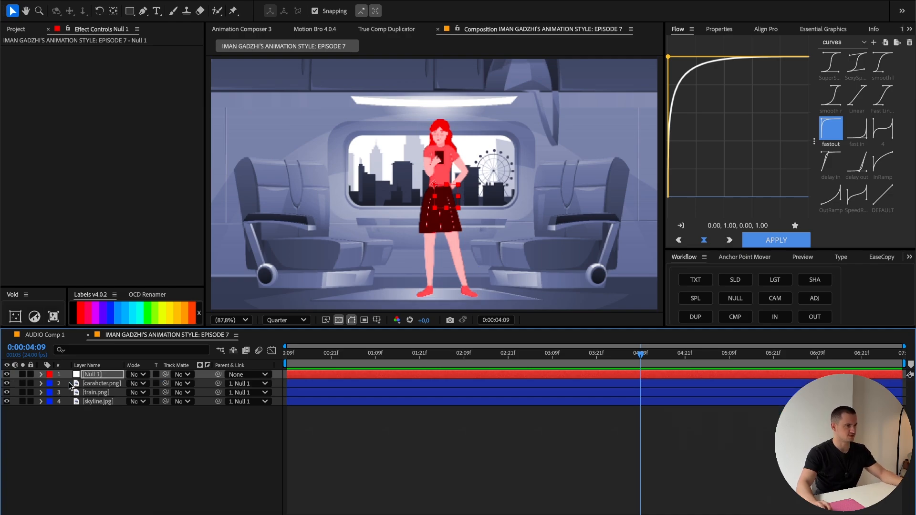
Step: With the grid overlay shown, keyframe the null's move from 0:00:00:09 to position 960, 510 and scale 105% at 0:00:04:09
{"action": "left_click_drag", "start_coordinate": [375, 353], "coordinate": [171, 352]}
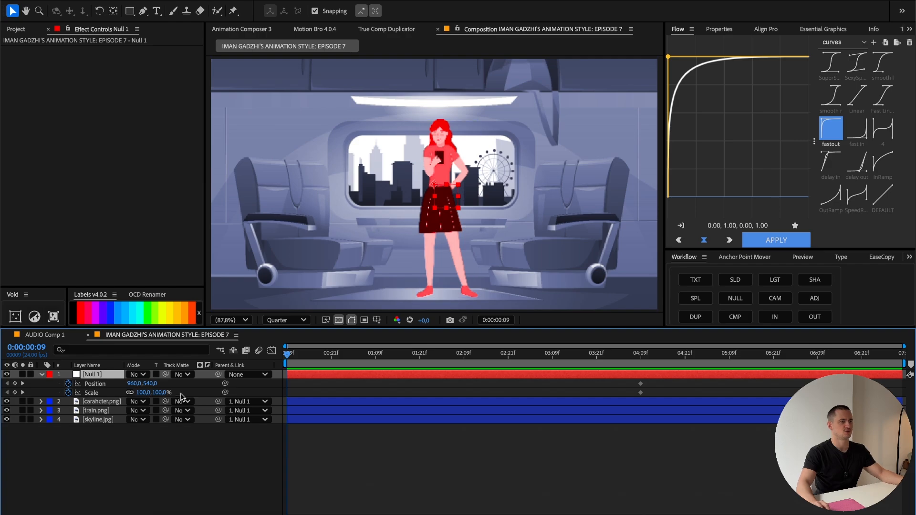
{"action": "mouse_move", "coordinate": [160, 393]}
{"action": "left_mouse_down"}
{"action": "mouse_move", "coordinate": [180, 391]}
{"action": "mouse_move", "coordinate": [136, 384]}
{"action": "mouse_move", "coordinate": [154, 392]}
{"action": "left_mouse_up"}
{"action": "left_click", "coordinate": [376, 320]}
{"action": "left_click", "coordinate": [393, 345]}
{"action": "left_click", "coordinate": [641, 357]}
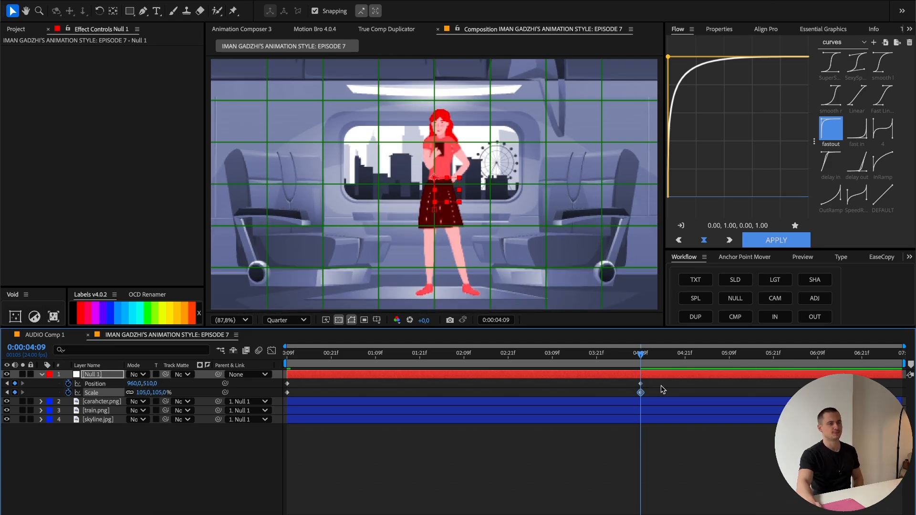
Step: Apply the smooth l easing curve (0.50, 0.00, 0.00, 1.00) to the null's keyframes and move its end keyframes to 0:00:03:09
{"action": "left_click_drag", "start_coordinate": [662, 380], "coordinate": [303, 400]}
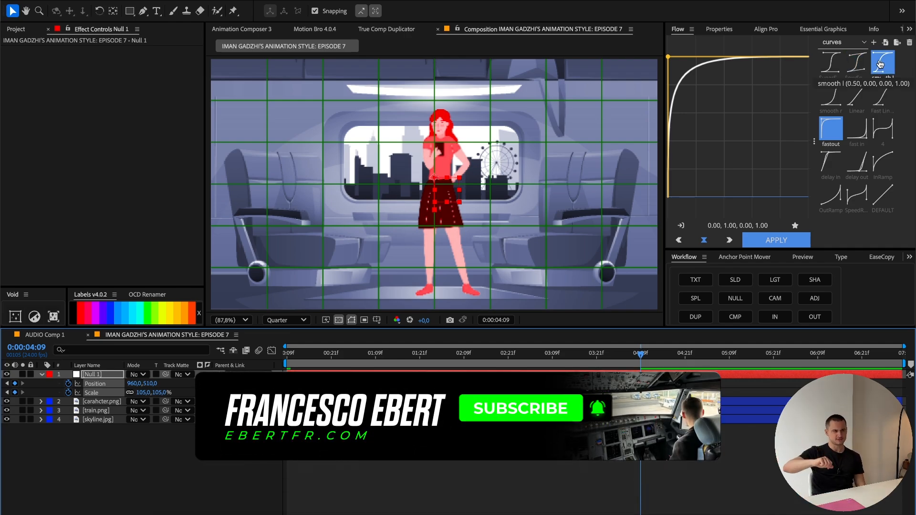
{"action": "left_click", "coordinate": [881, 66]}
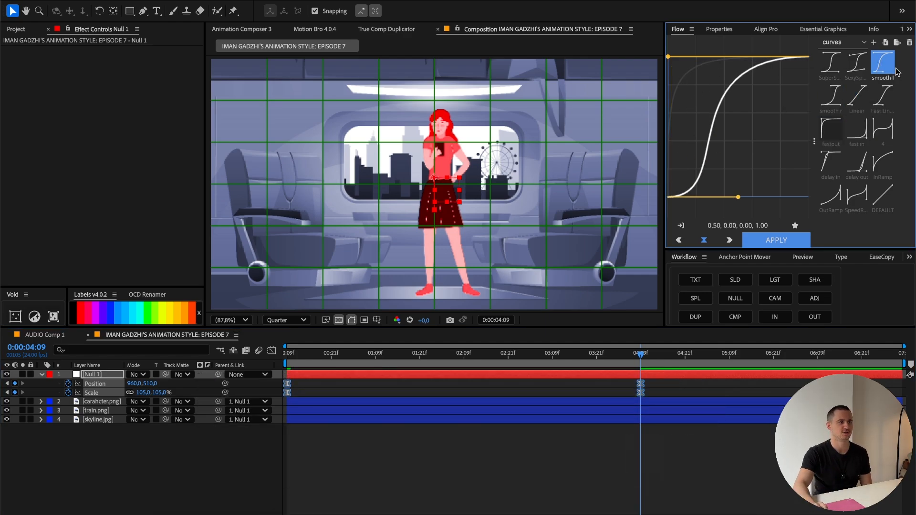
{"action": "left_click_drag", "start_coordinate": [555, 355], "coordinate": [552, 360]}
{"action": "left_click_drag", "start_coordinate": [658, 383], "coordinate": [559, 394]}
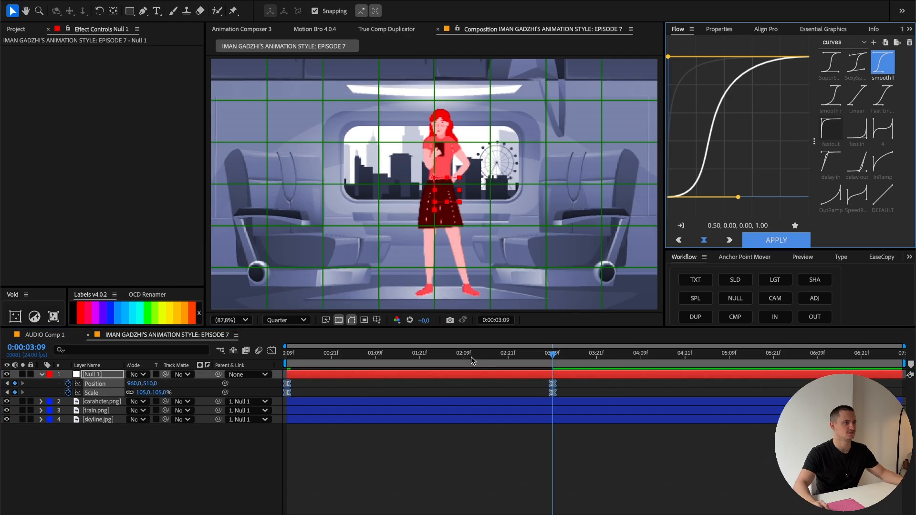
{"action": "key", "text": "Home"}
{"action": "left_click_drag", "start_coordinate": [363, 349], "coordinate": [644, 354]}
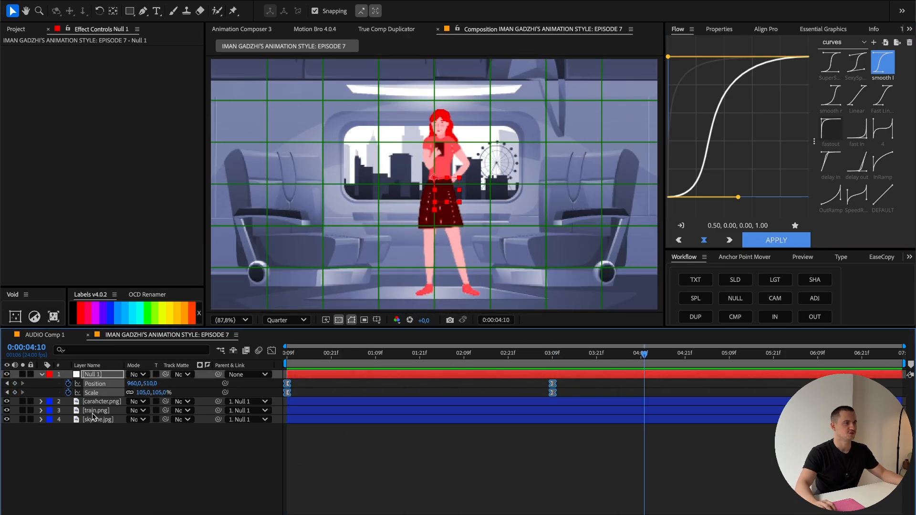
Step: Separate the skyline.jpg layer's Position dimensions and keyframe its X Position at about -252 at 0:00:07:07
{"action": "left_click", "coordinate": [118, 420]}
{"action": "key", "text": "End"}
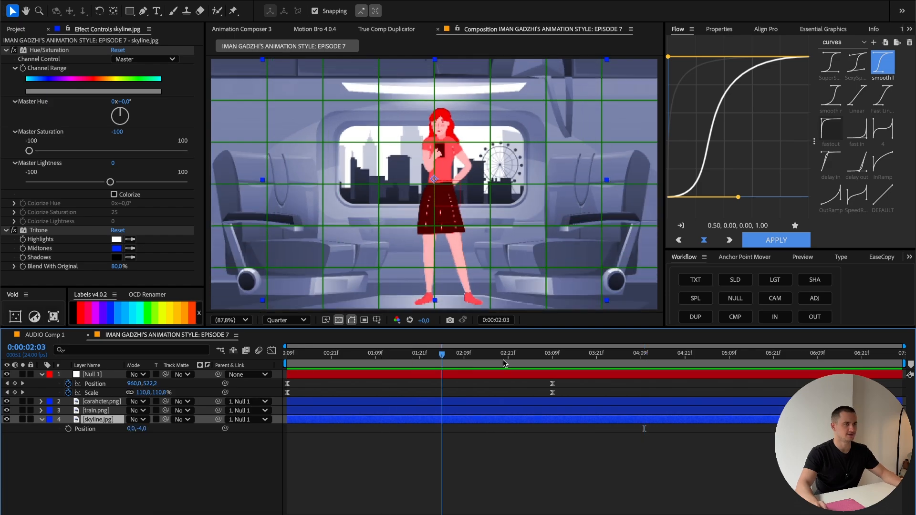
{"action": "right_click", "coordinate": [74, 427]}
{"action": "left_click", "coordinate": [110, 385]}
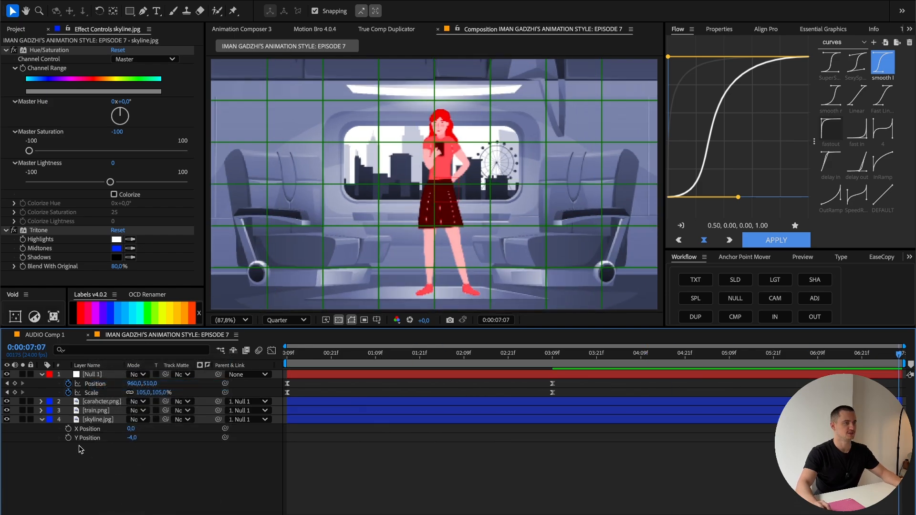
{"action": "left_click_drag", "start_coordinate": [131, 429], "coordinate": [179, 431]}
{"action": "key", "text": "ctrl+z"}
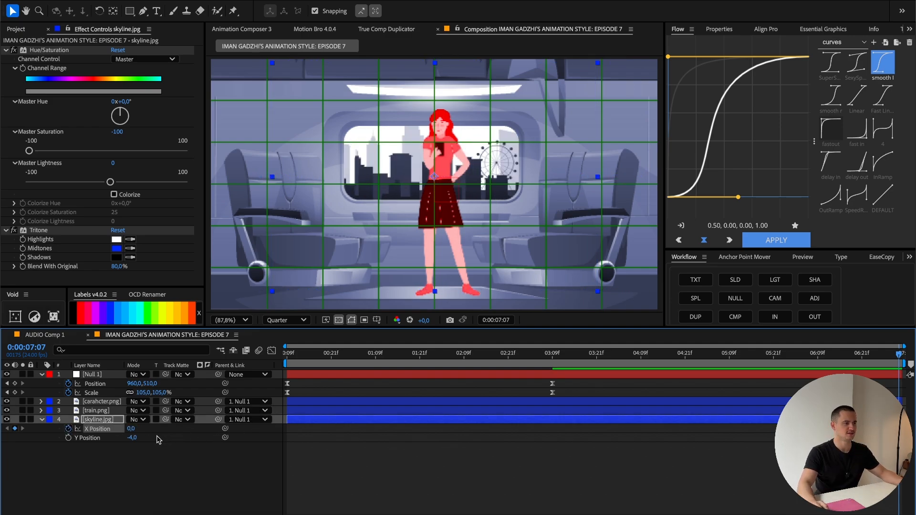
{"action": "left_click_drag", "start_coordinate": [131, 429], "coordinate": [71, 429]}
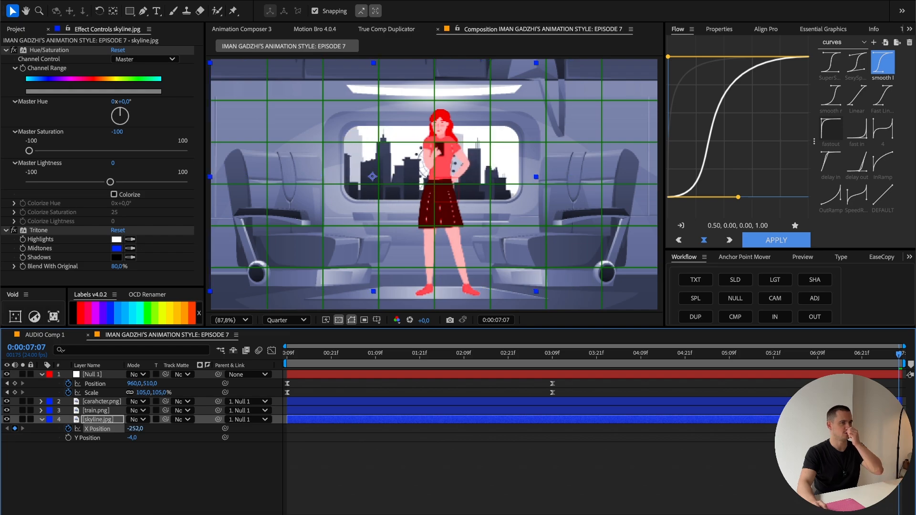
Step: Keyframe the skyline's X Position farther right at 0:00:00:09 so the city slides left past the window
{"action": "key", "text": "space"}
{"action": "left_click_drag", "start_coordinate": [133, 430], "coordinate": [425, 430]}
{"action": "left_click", "coordinate": [578, 356]}
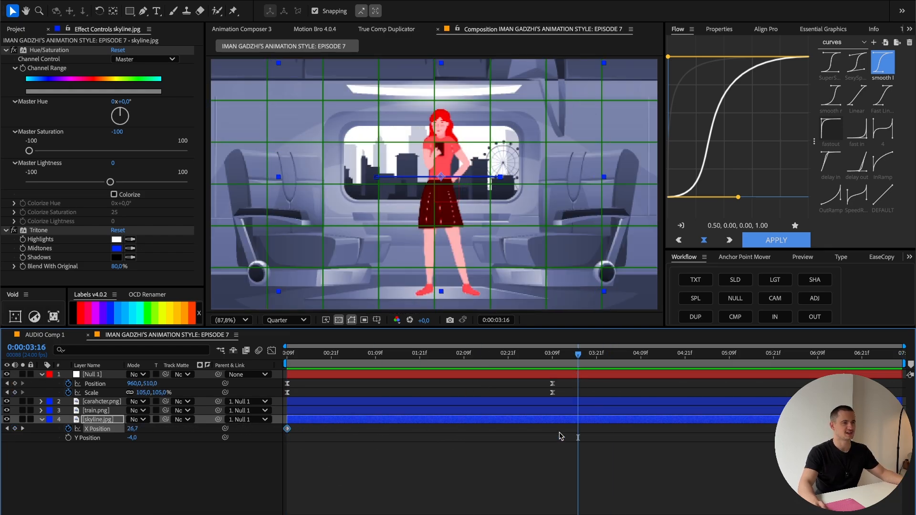
{"action": "left_click", "coordinate": [591, 356]}
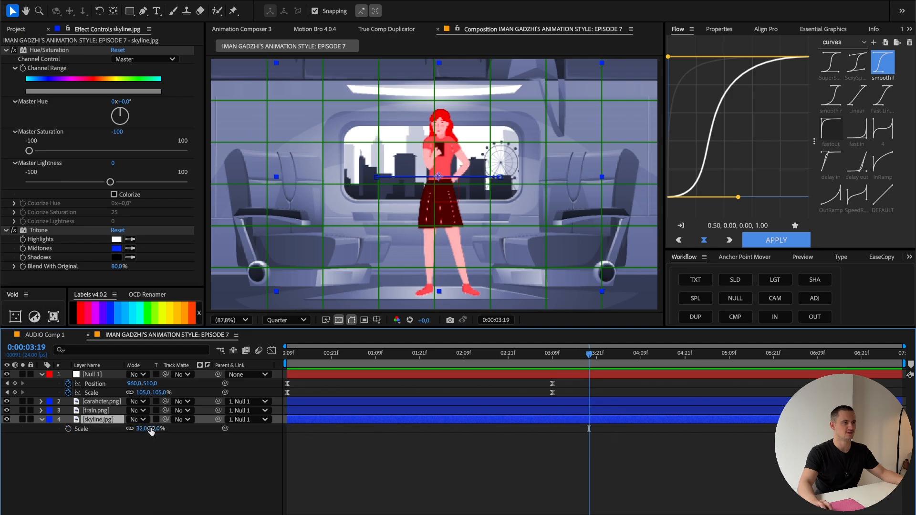
Step: Scale the skyline.jpg layer up to about 43% and reposition it so the city fills the train window
{"action": "left_click_drag", "start_coordinate": [151, 432], "coordinate": [155, 428]}
{"action": "left_click_drag", "start_coordinate": [464, 195], "coordinate": [459, 208]}
{"action": "left_click_drag", "start_coordinate": [153, 430], "coordinate": [153, 430]}
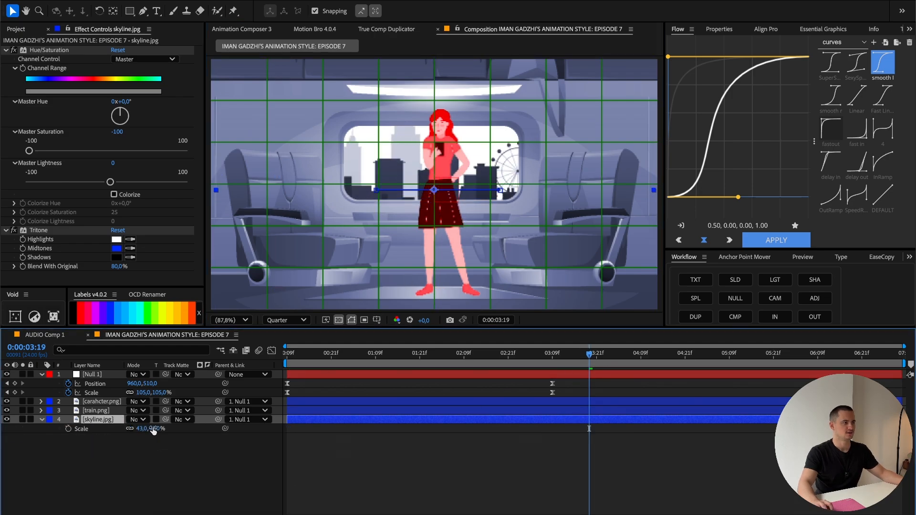
{"action": "left_click", "coordinate": [162, 429]}
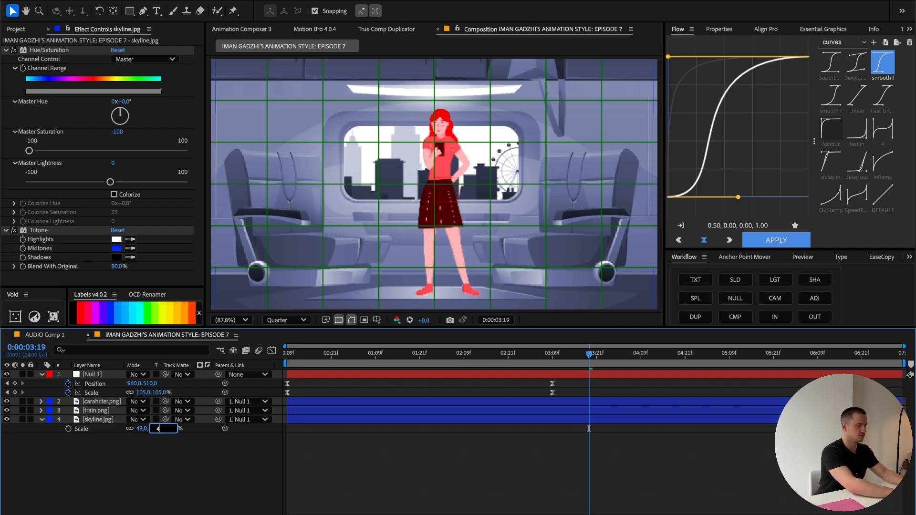
{"action": "type", "text": "4"}
{"action": "key", "text": "Return"}
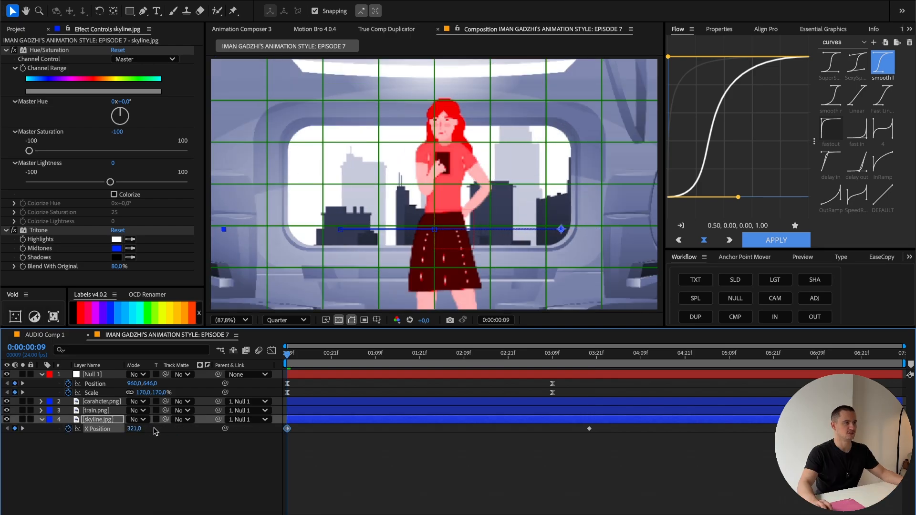
Step: Play back and scrub the skyline slide, and show the skyline.jpg layer's X and Y Position
{"action": "left_click", "coordinate": [23, 429]}
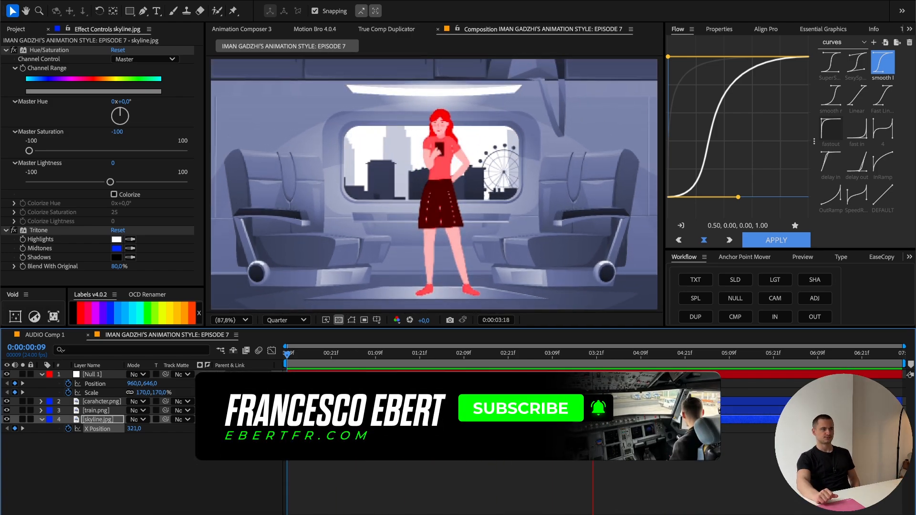
{"action": "key", "text": "space"}
{"action": "left_click", "coordinate": [102, 420]}
{"action": "key", "text": "p"}
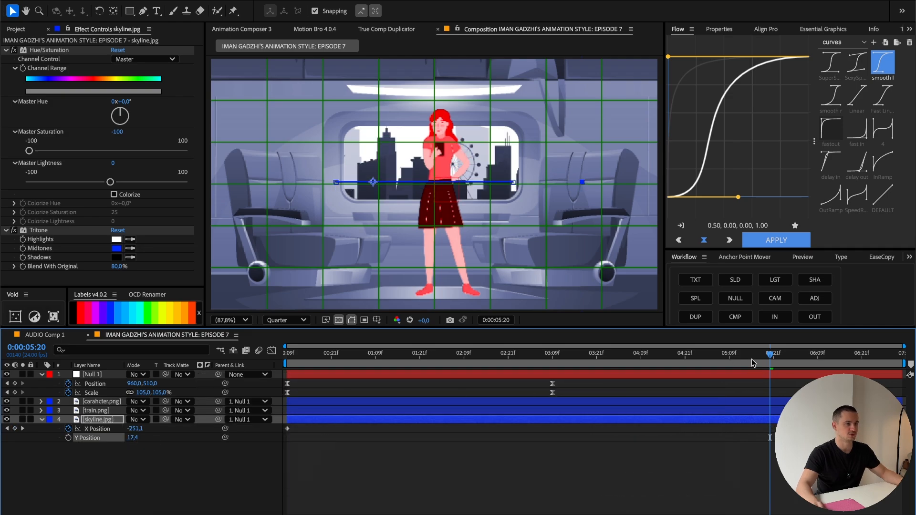
{"action": "left_click_drag", "start_coordinate": [739, 360], "coordinate": [210, 330]}
{"action": "left_click", "coordinate": [400, 426]}
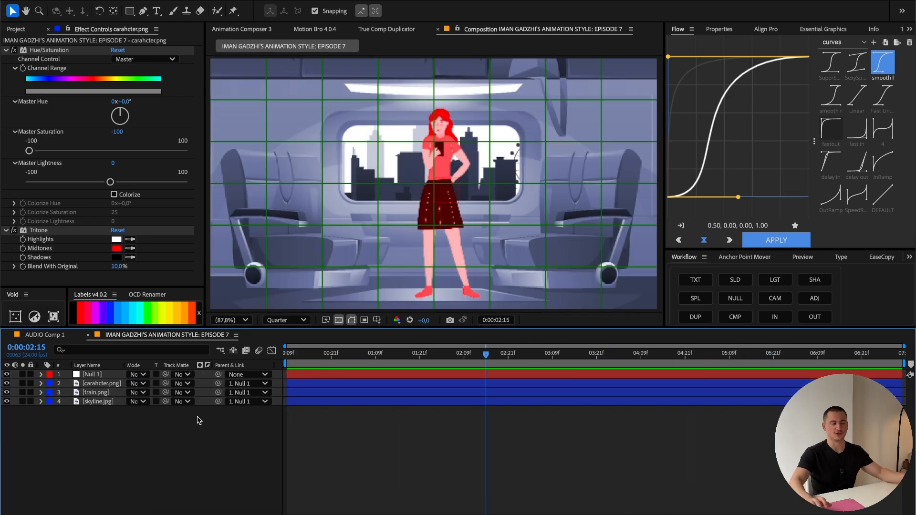
Step: Apply CC Bend It to the carahcter.png layer and place its End point just above the head at about 160, -28
{"action": "left_click", "coordinate": [90, 384]}
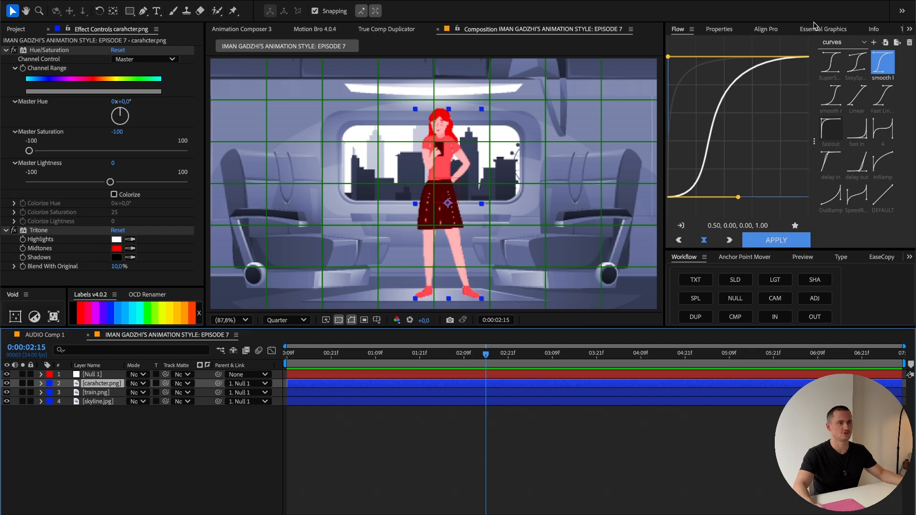
{"action": "scroll", "coordinate": [814, 28], "scroll_direction": "down", "scroll_amount": 10}
{"action": "left_click", "coordinate": [802, 29]}
{"action": "left_click", "coordinate": [749, 41]}
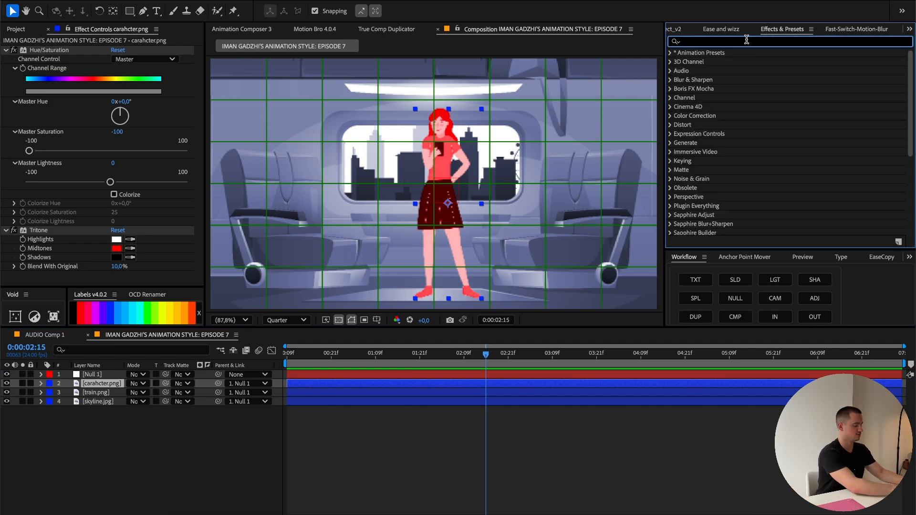
{"action": "type", "text": "CC Bend it"}
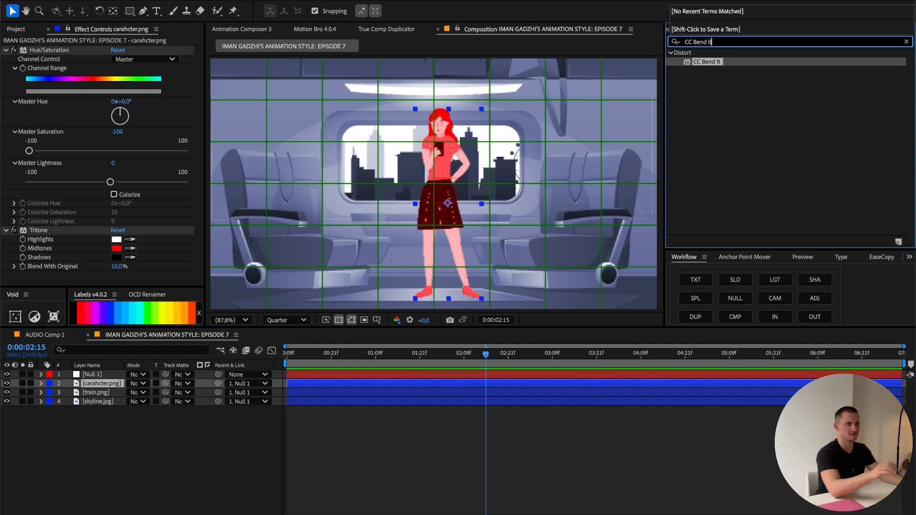
{"action": "double_click", "coordinate": [706, 62]}
{"action": "left_click", "coordinate": [907, 42]}
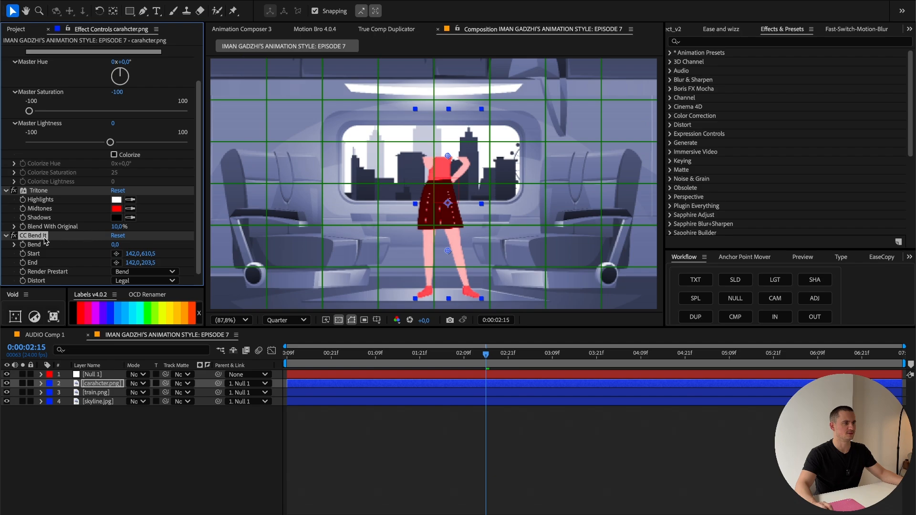
{"action": "left_click_drag", "start_coordinate": [448, 156], "coordinate": [456, 127]}
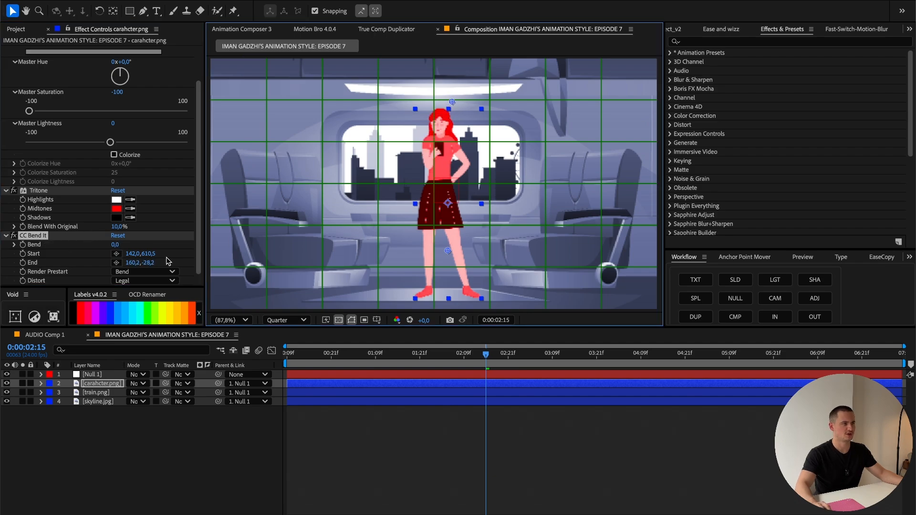
{"action": "mouse_move", "coordinate": [117, 245]}
{"action": "left_mouse_down"}
{"action": "mouse_move", "coordinate": [128, 245]}
{"action": "mouse_move", "coordinate": [117, 245]}
{"action": "left_mouse_up"}
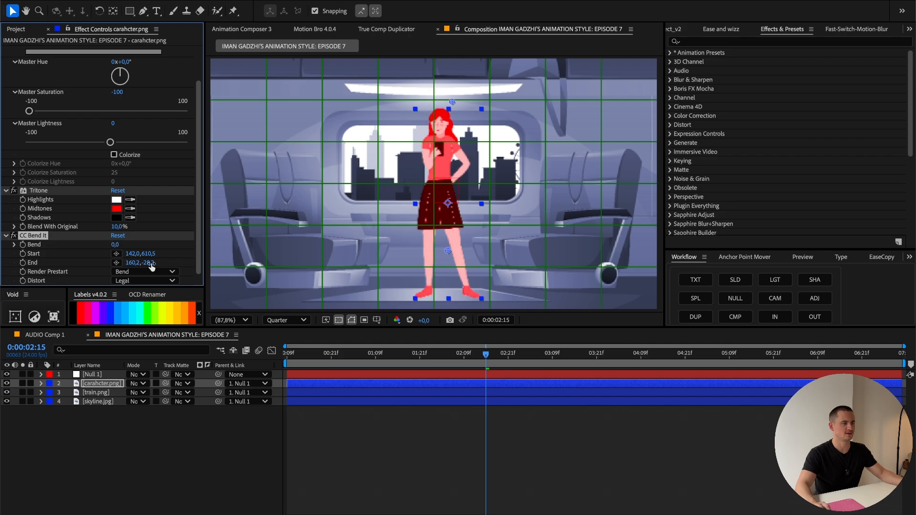
Step: Keyframe the character's Bend at 0 at 0:00:00:09 and at 5 at 0:00:01:21
{"action": "left_click_drag", "start_coordinate": [372, 354], "coordinate": [288, 354]}
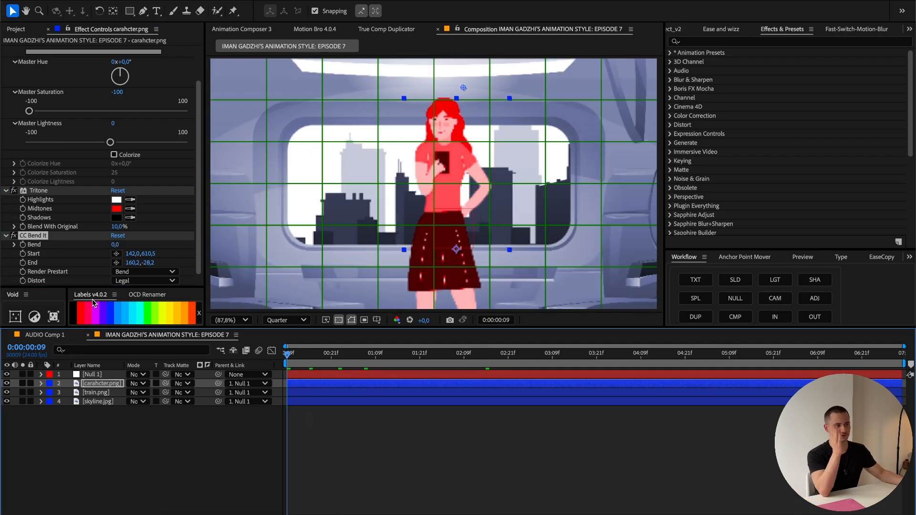
{"action": "left_click", "coordinate": [23, 245]}
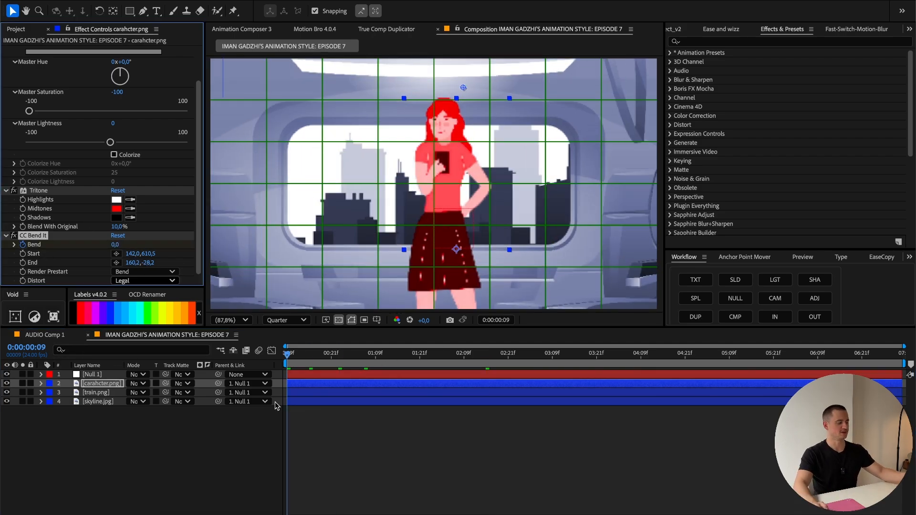
{"action": "key", "text": "u"}
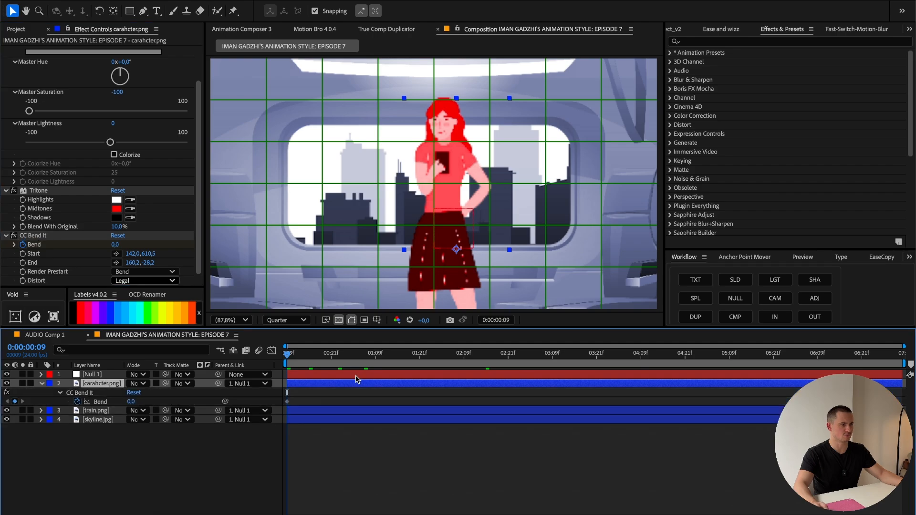
{"action": "left_click_drag", "start_coordinate": [401, 363], "coordinate": [420, 367]}
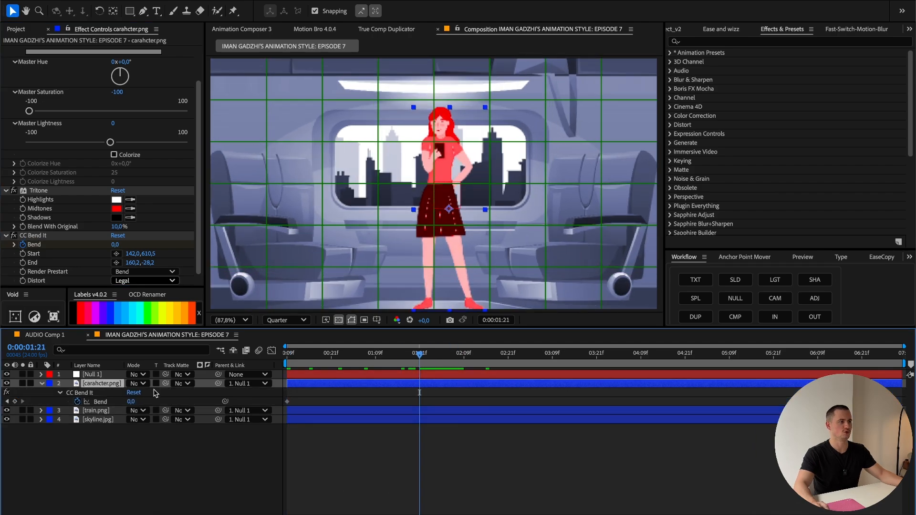
{"action": "left_click_drag", "start_coordinate": [128, 401], "coordinate": [132, 404]}
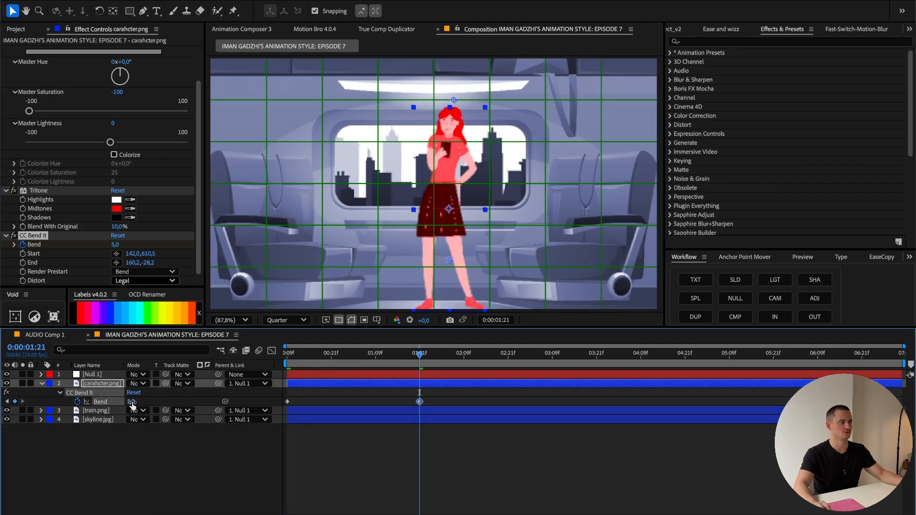
Step: Add Bend keyframes of -4 at 0:00:03:15 and 0 at 0:00:04:16 on the character
{"action": "left_click_drag", "start_coordinate": [597, 365], "coordinate": [575, 365]}
{"action": "left_click", "coordinate": [129, 402]}
{"action": "type", "text": "-4"}
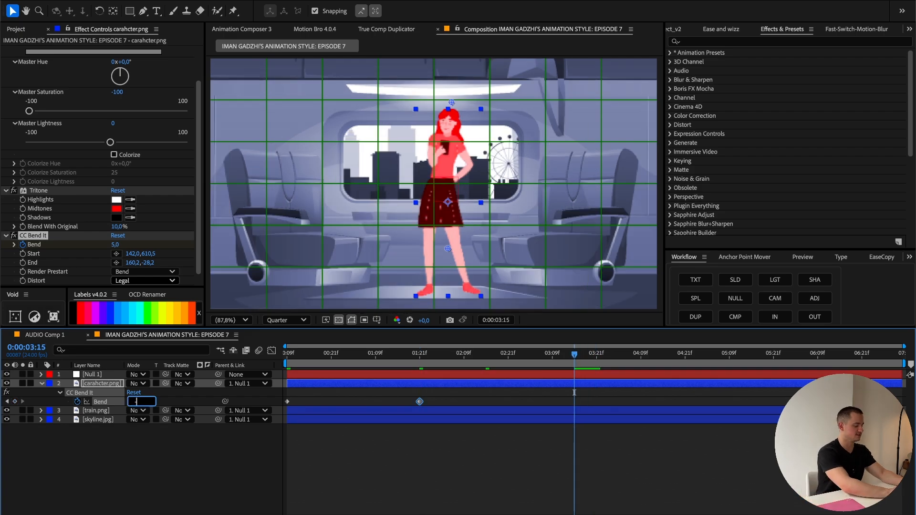
{"action": "key", "text": "Return"}
{"action": "left_click", "coordinate": [667, 361]}
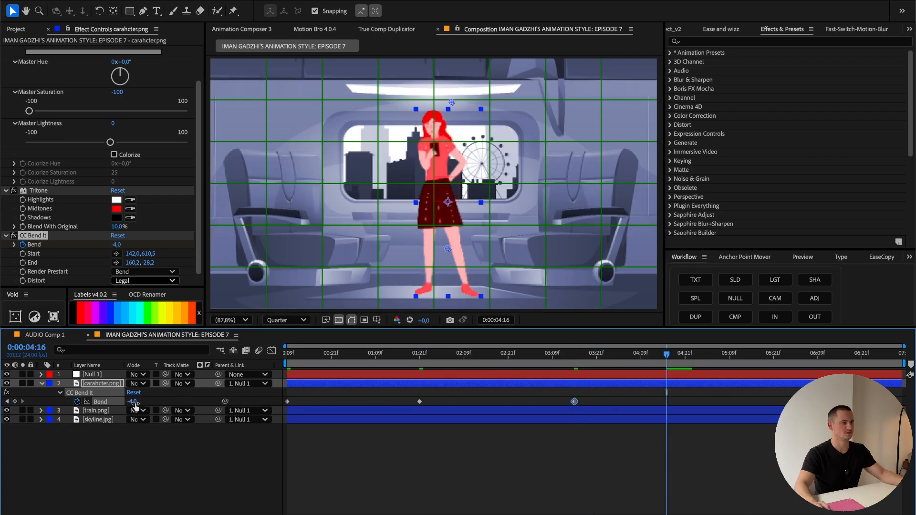
{"action": "left_click", "coordinate": [131, 402]}
{"action": "type", "text": "0"}
{"action": "key", "text": "Return"}
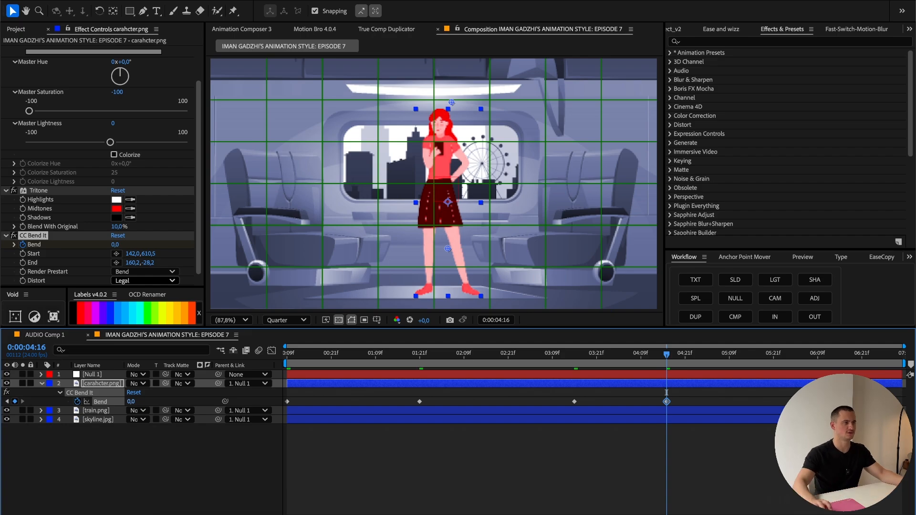
Step: Add a loopOut() expression to the character's Bend property and play back the looping sway
{"action": "left_click", "coordinate": [77, 401], "text": "alt"}
{"action": "type", "text": "loopout"}
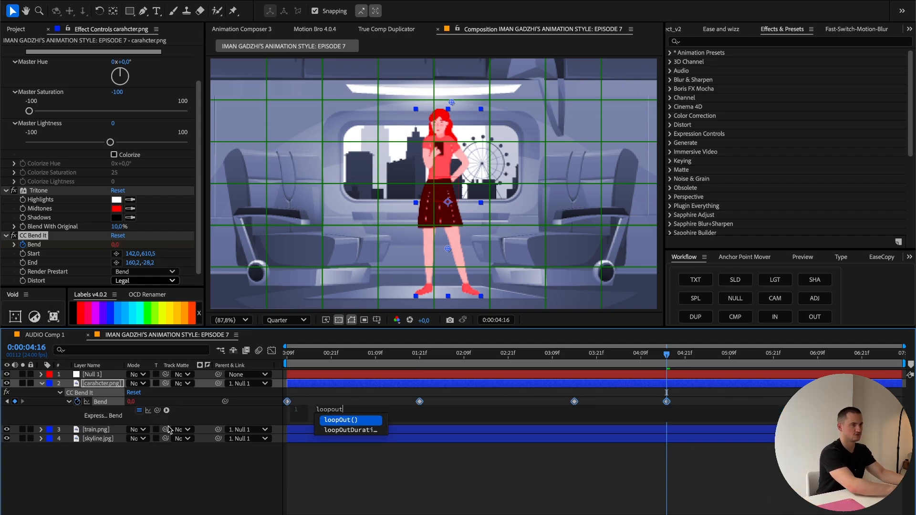
{"action": "key", "text": "Return"}
{"action": "left_click", "coordinate": [672, 380]}
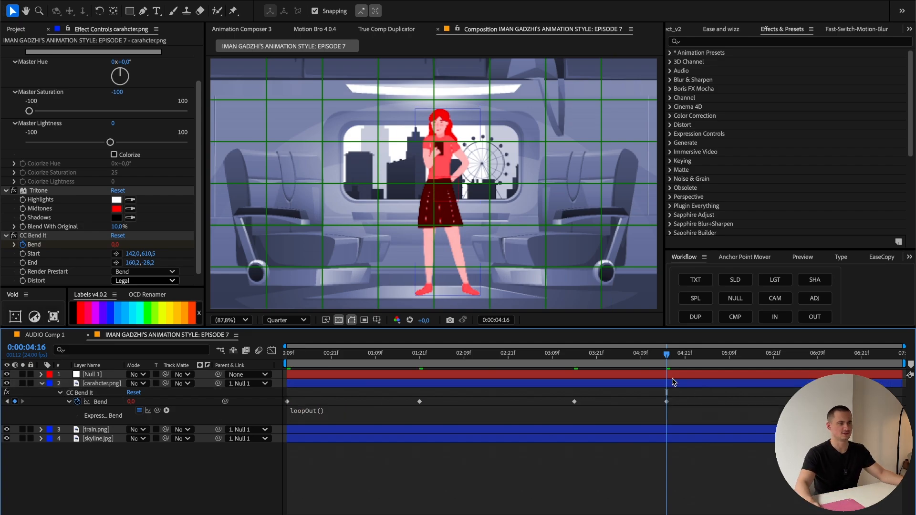
{"action": "key", "text": "space"}
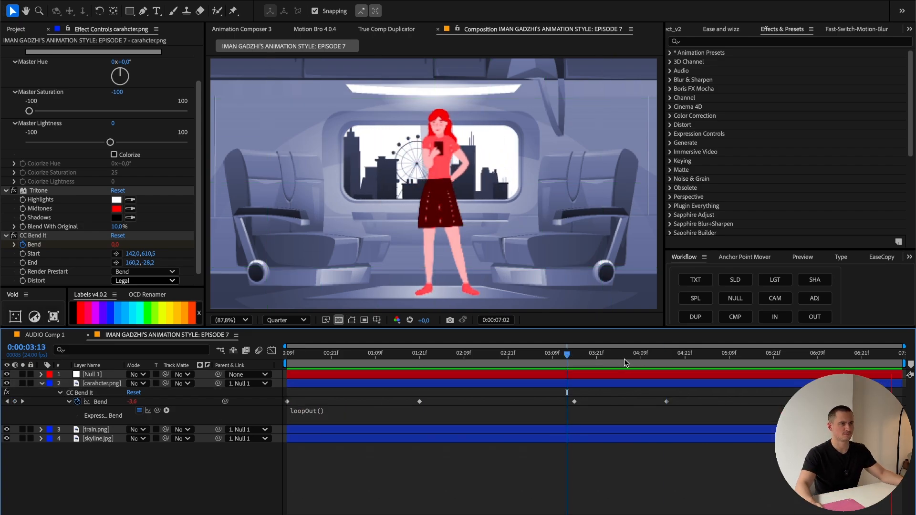
{"action": "key", "text": "space"}
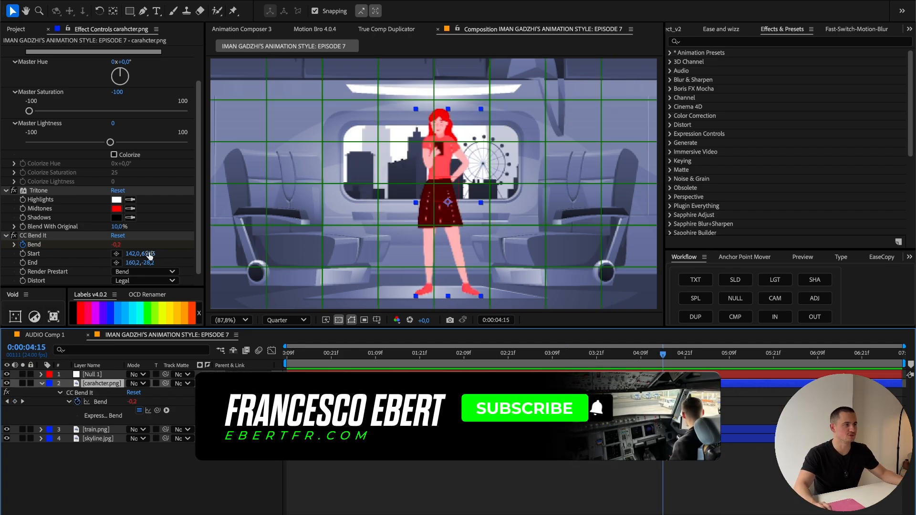
Step: Set the composition preview to Full resolution and inspect the top of the character's head at 0:00:05:10
{"action": "key", "text": "slash"}
{"action": "left_click", "coordinate": [285, 321]}
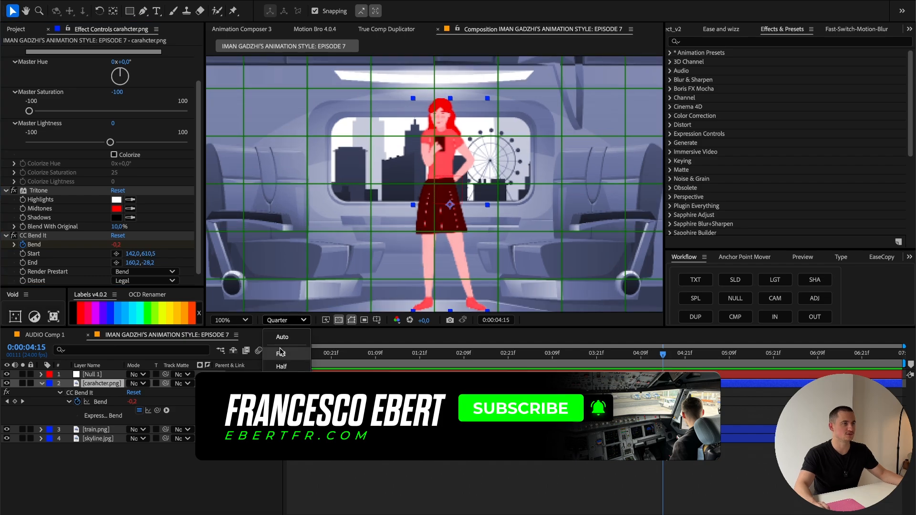
{"action": "left_click", "coordinate": [281, 353]}
{"action": "scroll", "coordinate": [389, 227], "scroll_direction": "up", "scroll_amount": 4}
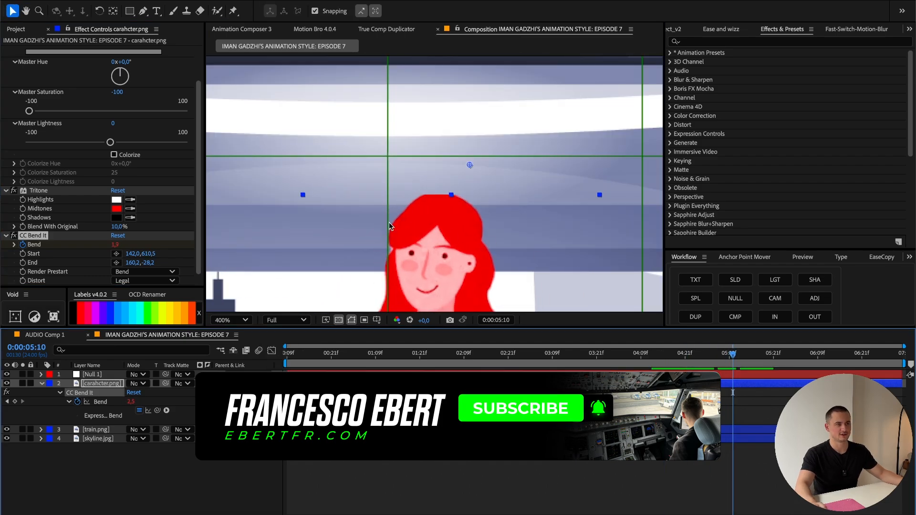
{"action": "scroll", "coordinate": [470, 217], "scroll_direction": "down", "scroll_amount": 3}
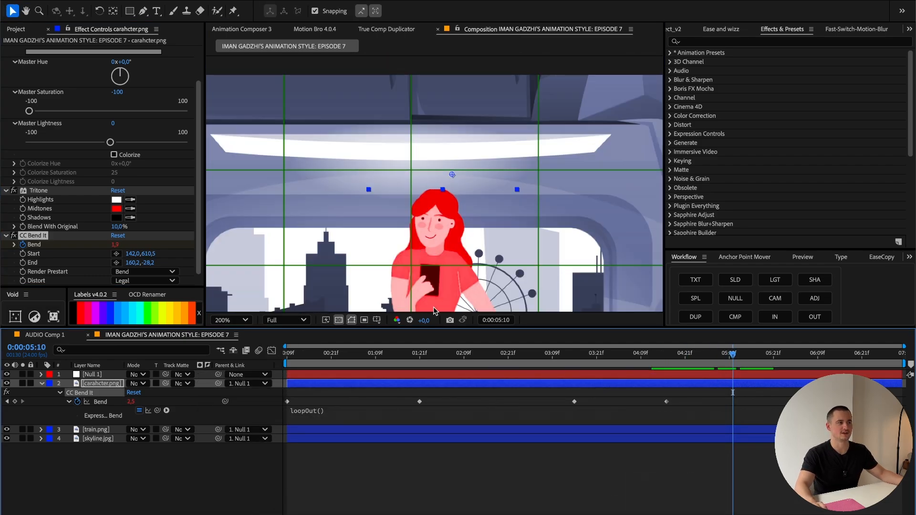
Step: Apply CC RepeTile to the carahcter.png layer and set its Tiling to None
{"action": "left_click", "coordinate": [769, 41]}
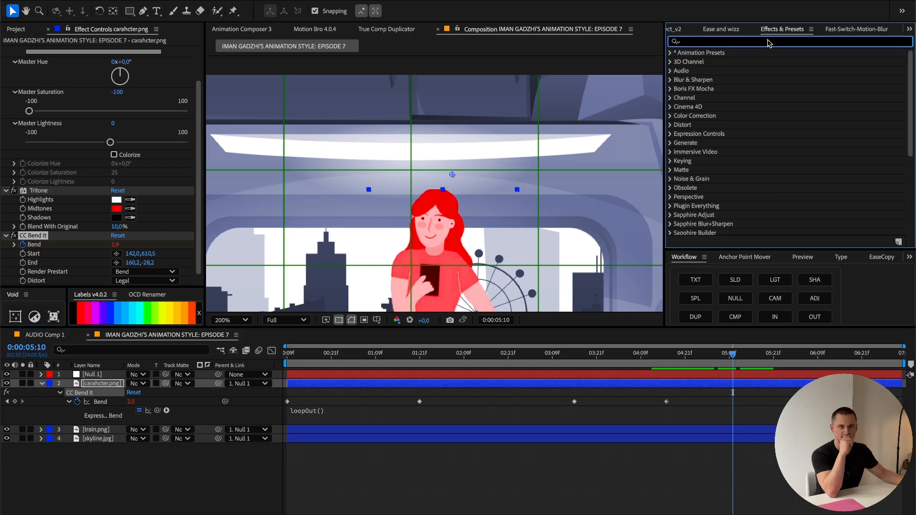
{"action": "type", "text": "CC re"}
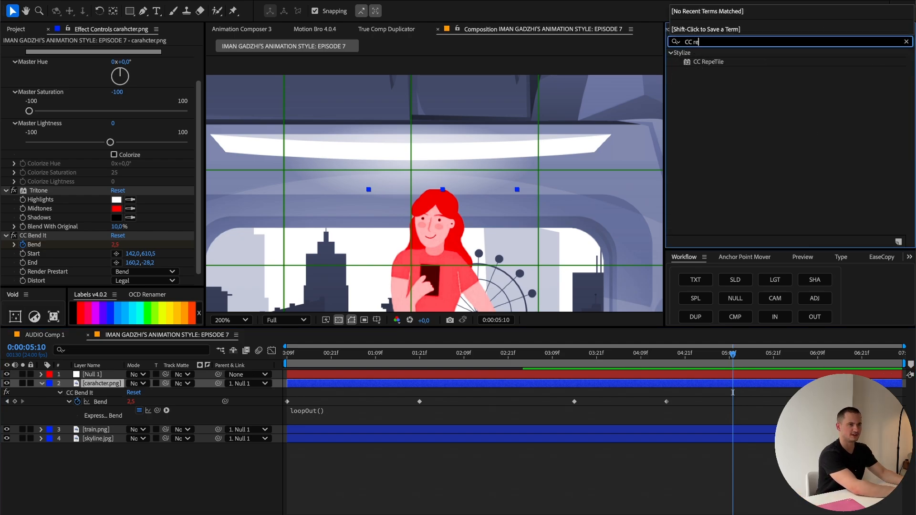
{"action": "double_click", "coordinate": [709, 62]}
{"action": "left_click", "coordinate": [147, 272]}
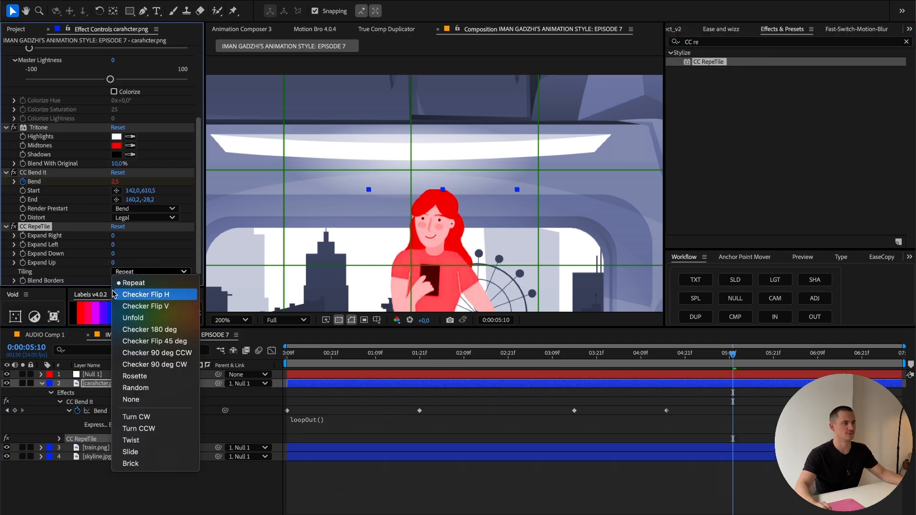
{"action": "left_click", "coordinate": [133, 399]}
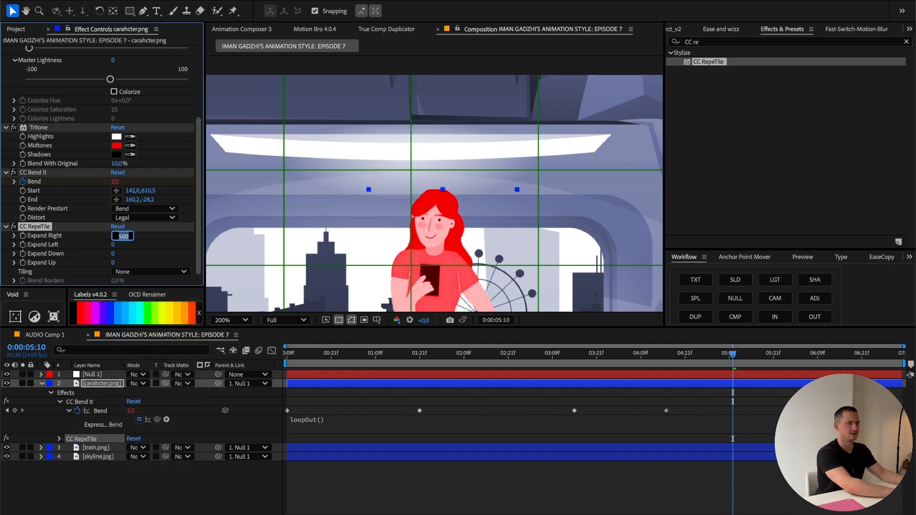
Step: Set CC RepeTile's expansion to 500 in all four directions and order it above CC Bend It
{"action": "left_click", "coordinate": [113, 246]}
{"action": "type", "text": "500"}
{"action": "left_click", "coordinate": [113, 253]}
{"action": "type", "text": "500"}
{"action": "left_click", "coordinate": [113, 263]}
{"action": "type", "text": "500"}
{"action": "left_click_drag", "start_coordinate": [42, 227], "coordinate": [65, 167]}
{"action": "key", "text": "period"}
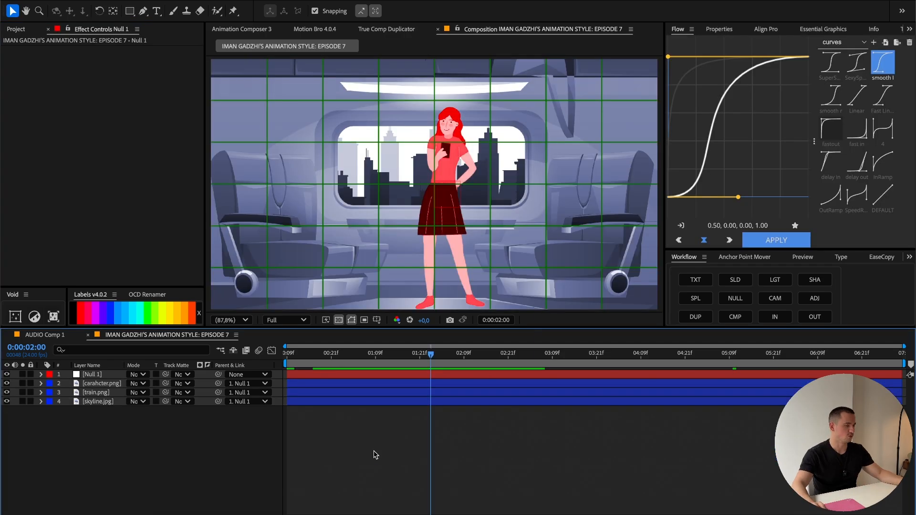
Step: Add a new adjustment layer above all other layers in the composition
{"action": "right_click", "coordinate": [376, 379]}
{"action": "mouse_move", "coordinate": [400, 386]}
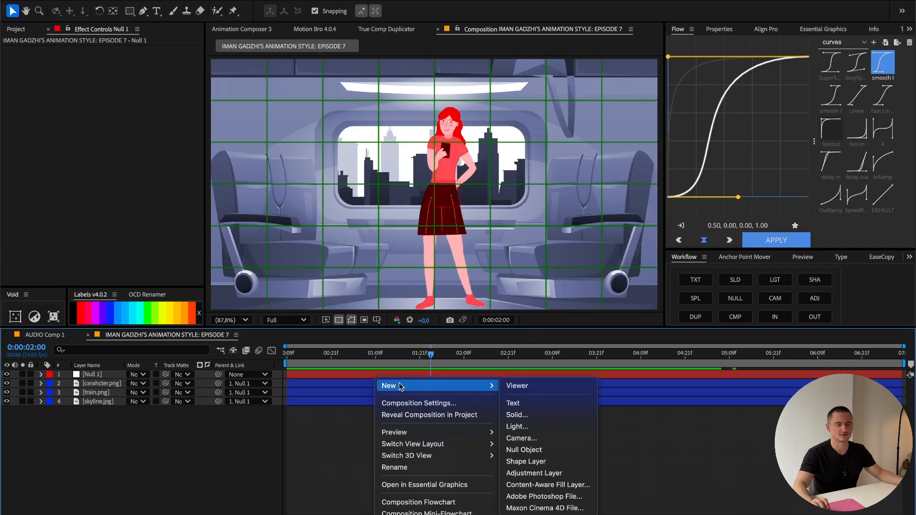
{"action": "left_click", "coordinate": [533, 473]}
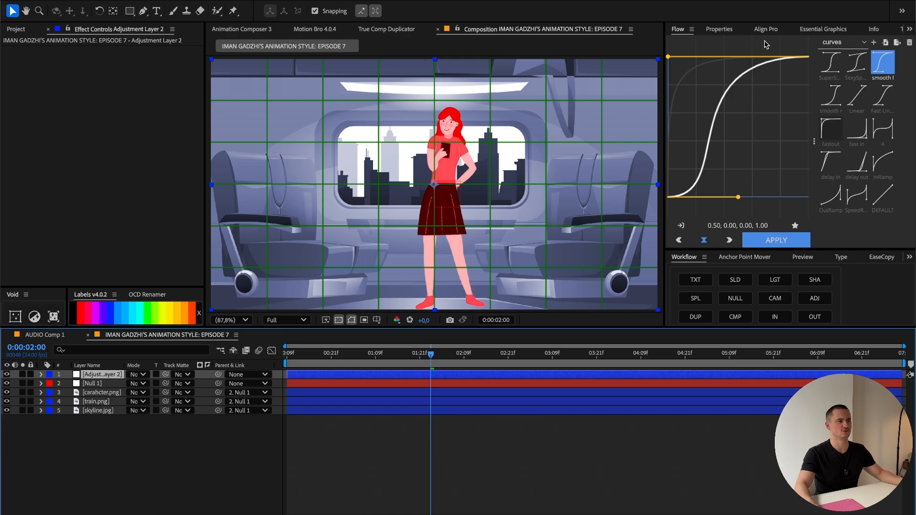
Step: Apply CC Vignette to the new adjustment layer and set its Angle of View to 80
{"action": "scroll", "coordinate": [768, 30], "scroll_direction": "down", "scroll_amount": 10}
{"action": "left_click", "coordinate": [784, 30]}
{"action": "left_click", "coordinate": [748, 43]}
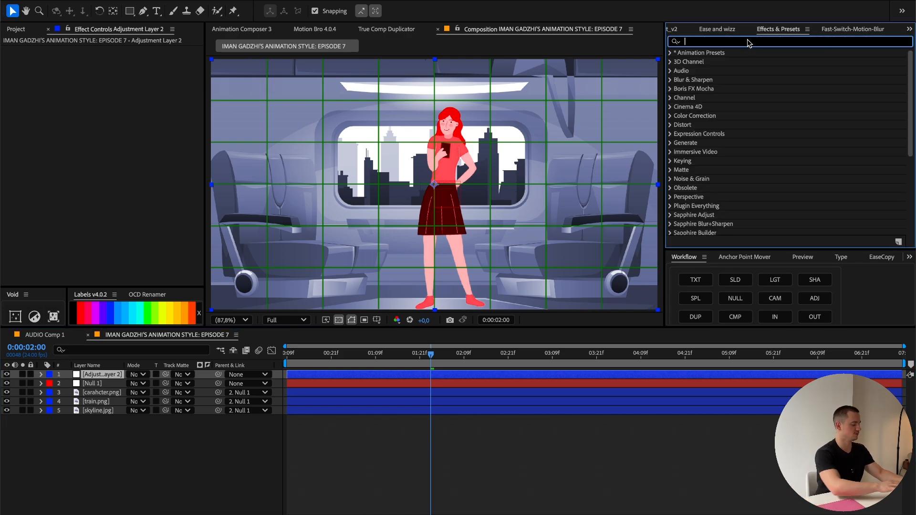
{"action": "type", "text": "Vignet"}
{"action": "double_click", "coordinate": [709, 116]}
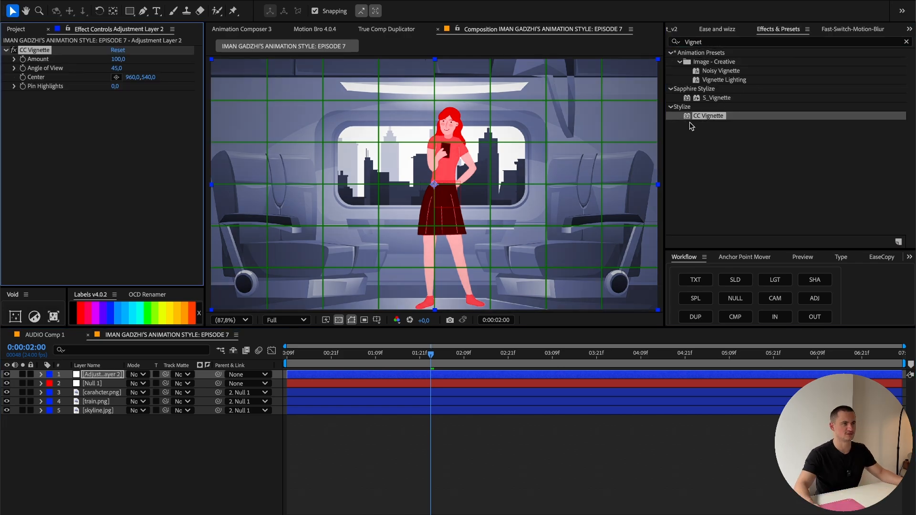
{"action": "left_click", "coordinate": [117, 69]}
{"action": "type", "text": "79"}
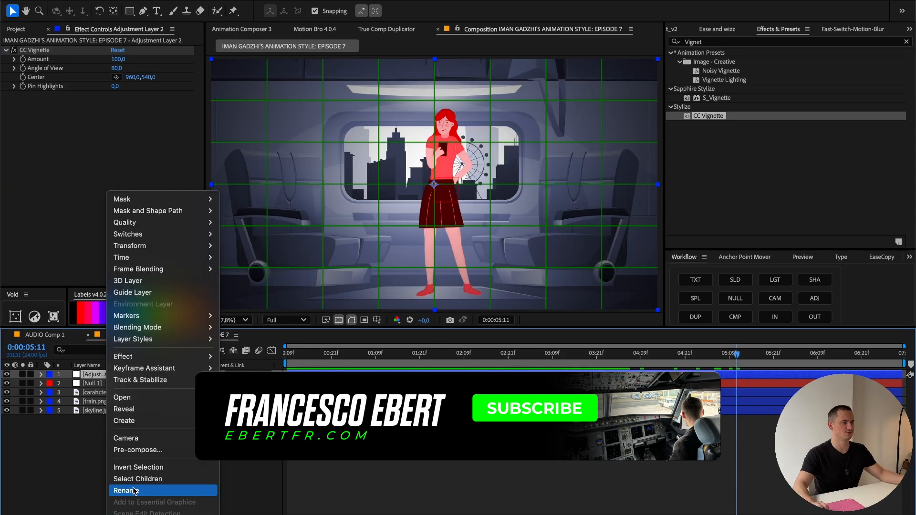
Step: Rename the adjustment layer VIGNETTE and the null layer ZOOM
{"action": "left_click", "coordinate": [130, 489]}
{"action": "type", "text": "VIGNETTE"}
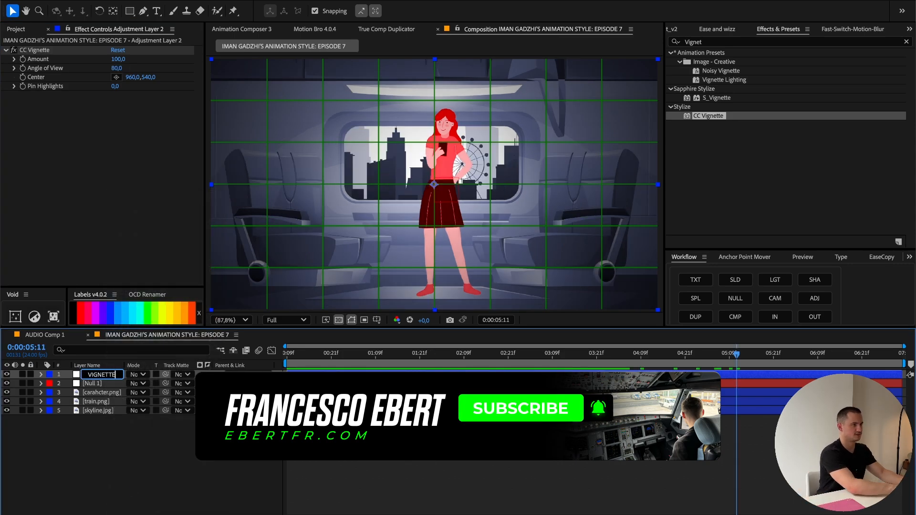
{"action": "right_click", "coordinate": [119, 383]}
{"action": "left_click", "coordinate": [139, 490]}
{"action": "type", "text": "CON"}
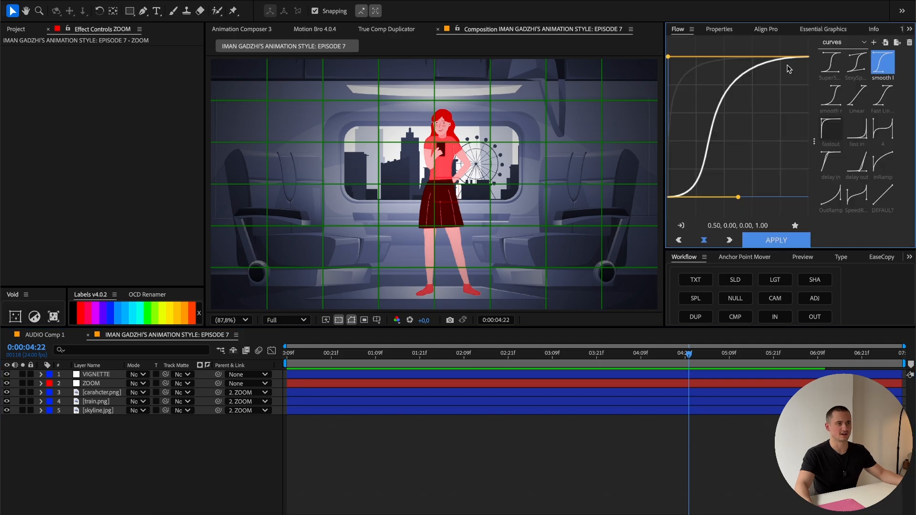
Step: Create a new solid layer with the colour 000000 above all other layers
{"action": "left_click", "coordinate": [445, 459]}
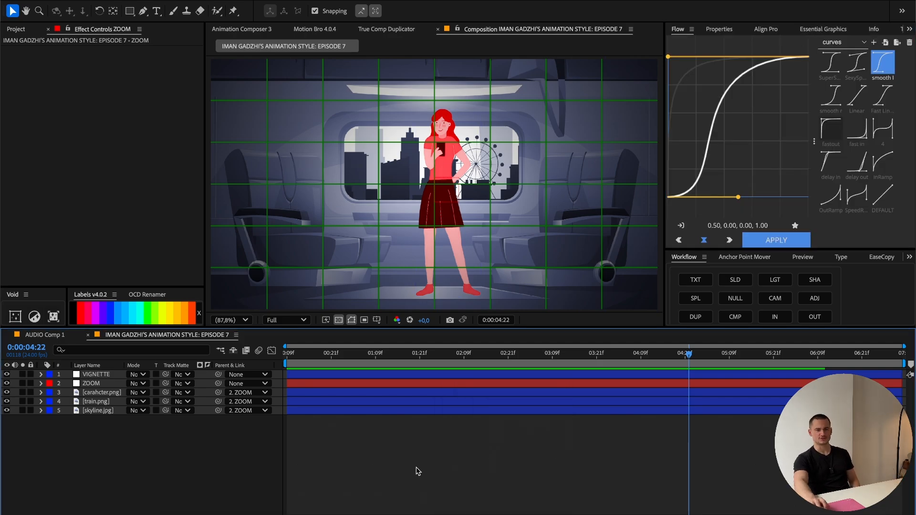
{"action": "right_click", "coordinate": [363, 470]}
{"action": "mouse_move", "coordinate": [378, 381]}
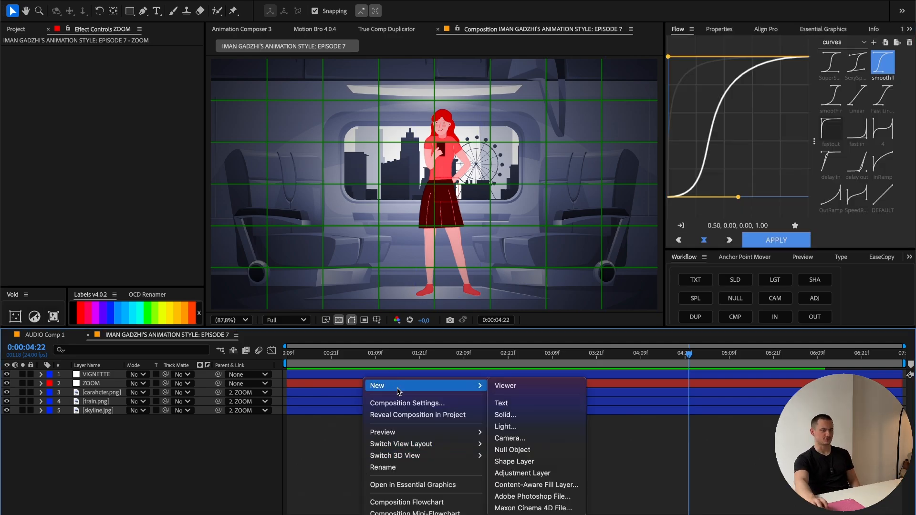
{"action": "left_click", "coordinate": [538, 437]}
{"action": "left_click", "coordinate": [448, 341]}
{"action": "type", "text": "000000"}
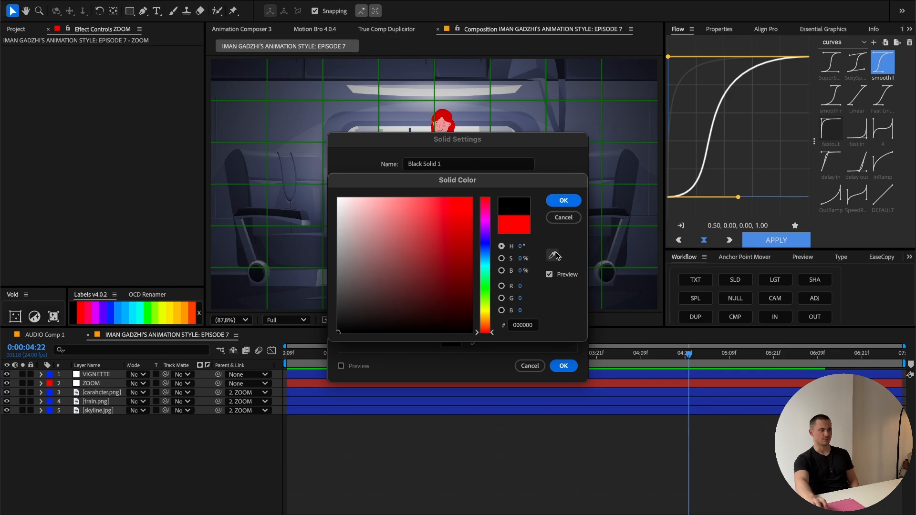
{"action": "key", "text": "Return"}
{"action": "left_click", "coordinate": [565, 367]}
Step: Move the black solid up so it covers the upper half of the frame, with its lower edge on the horizontal centre line
{"action": "left_click_drag", "start_coordinate": [355, 190], "coordinate": [375, 73]}
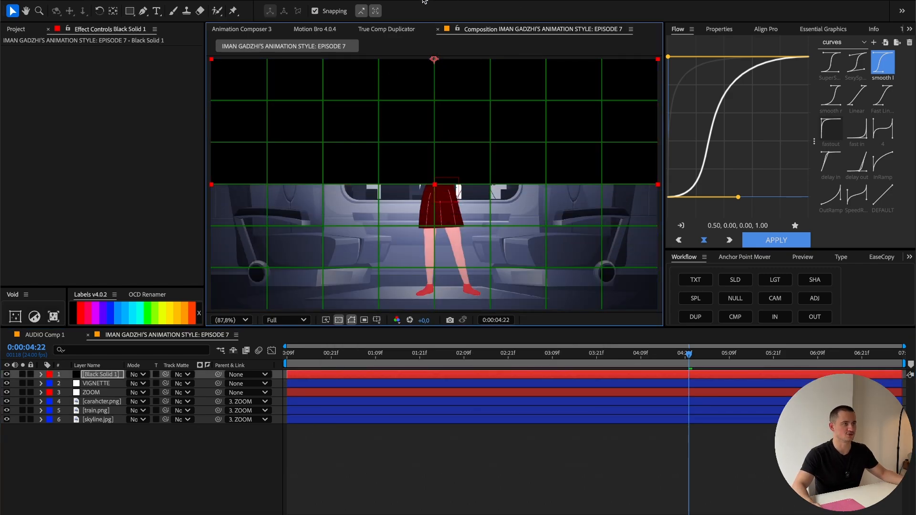
{"action": "mouse_move", "coordinate": [434, 111]}
{"action": "left_mouse_down"}
{"action": "mouse_move", "coordinate": [445, 118]}
{"action": "mouse_move", "coordinate": [434, 112]}
{"action": "left_mouse_up"}
{"action": "scroll", "coordinate": [449, 190], "scroll_direction": "up", "scroll_amount": 2}
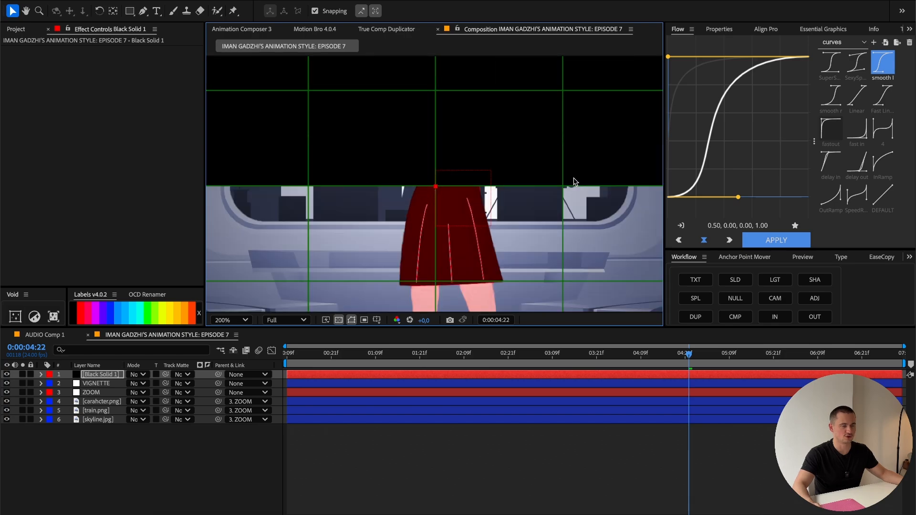
{"action": "left_click", "coordinate": [244, 320]}
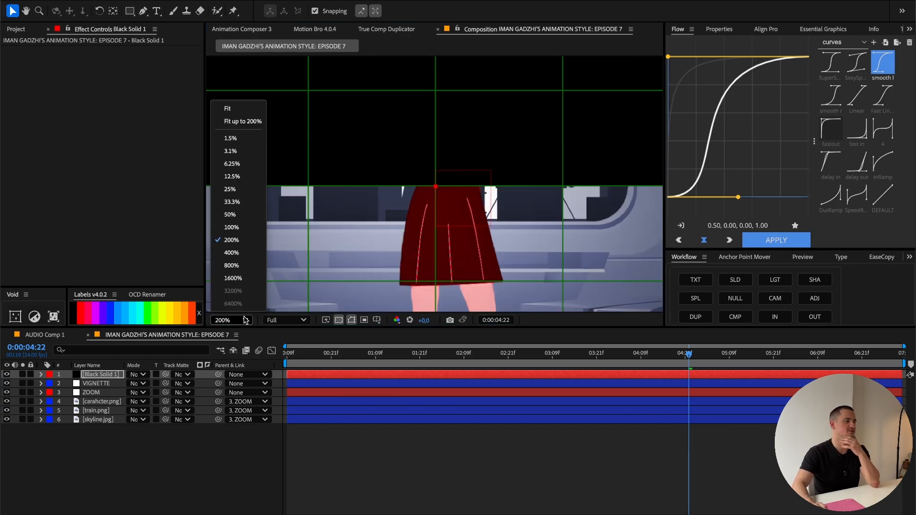
{"action": "left_click", "coordinate": [255, 110]}
{"action": "scroll", "coordinate": [796, 27], "scroll_direction": "down", "scroll_amount": 10}
Step: Apply Fast Box Blur to the black solid and show the layer switches in the timeline
{"action": "left_click", "coordinate": [797, 31]}
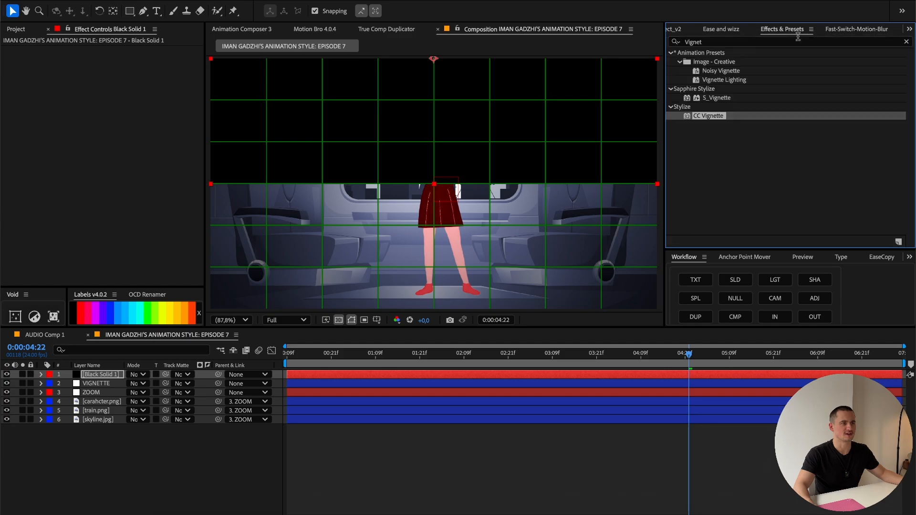
{"action": "left_click", "coordinate": [765, 42]}
{"action": "type", "text": "fast box bl"}
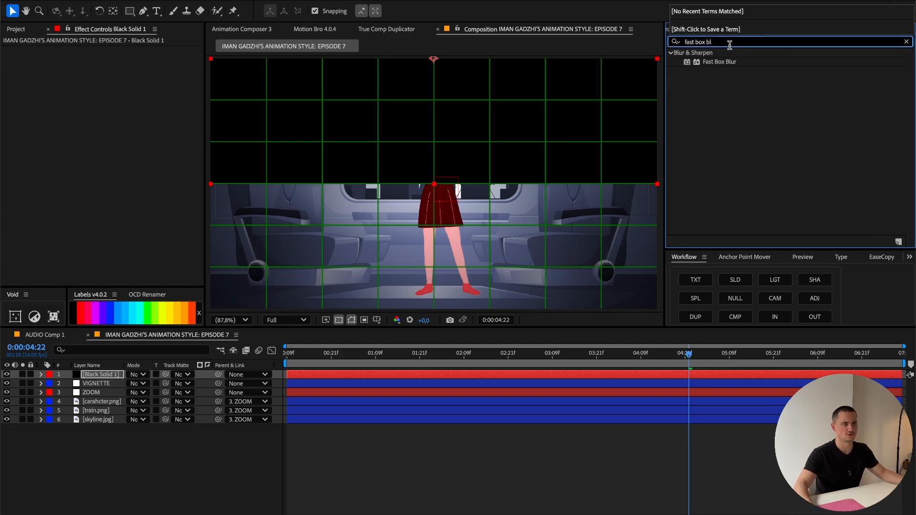
{"action": "double_click", "coordinate": [719, 61]}
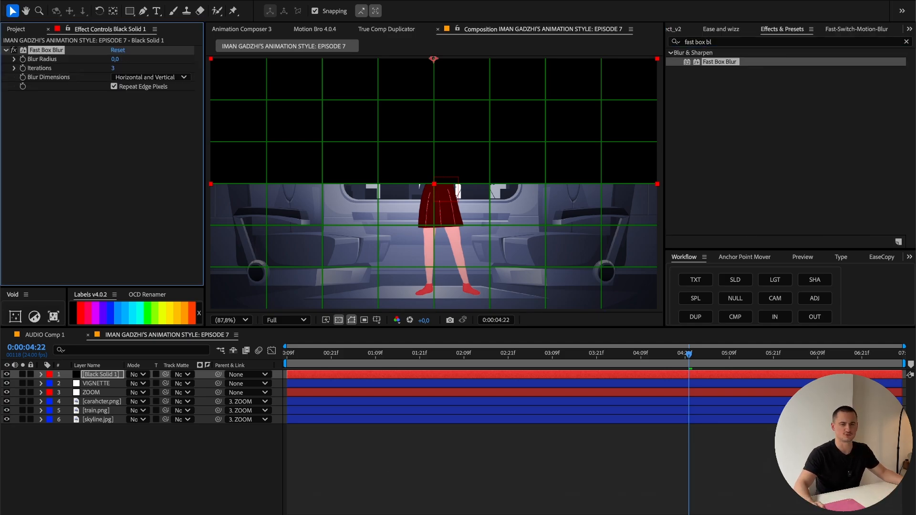
{"action": "key", "text": "F4"}
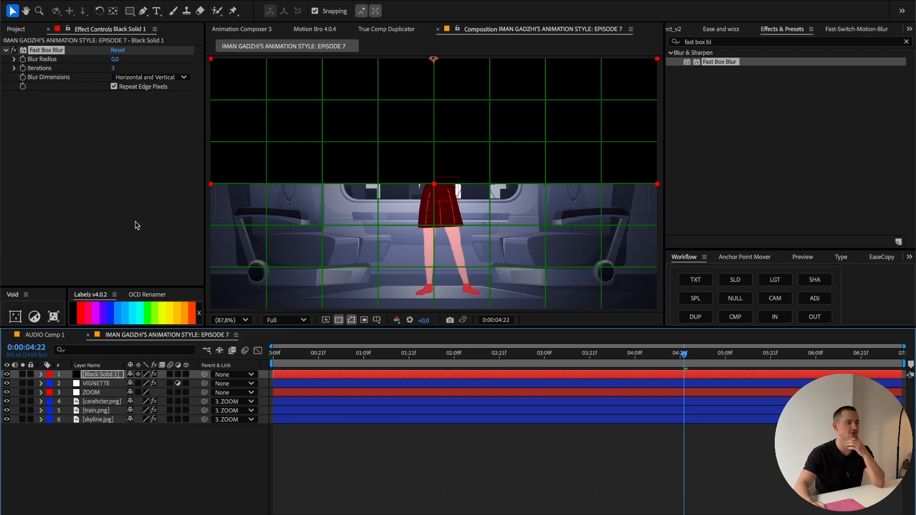
Step: Set the black solid's Blur Radius to 200
{"action": "left_click_drag", "start_coordinate": [115, 59], "coordinate": [144, 59]}
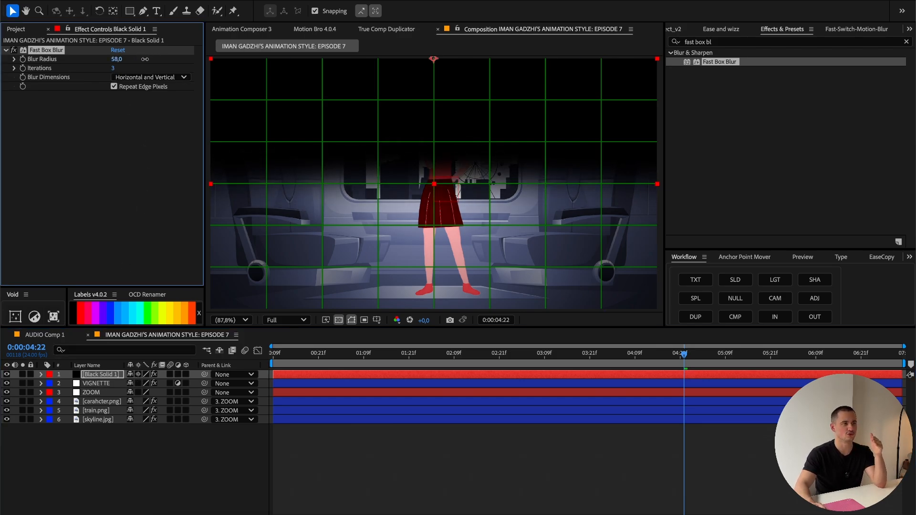
{"action": "left_click", "coordinate": [117, 58]}
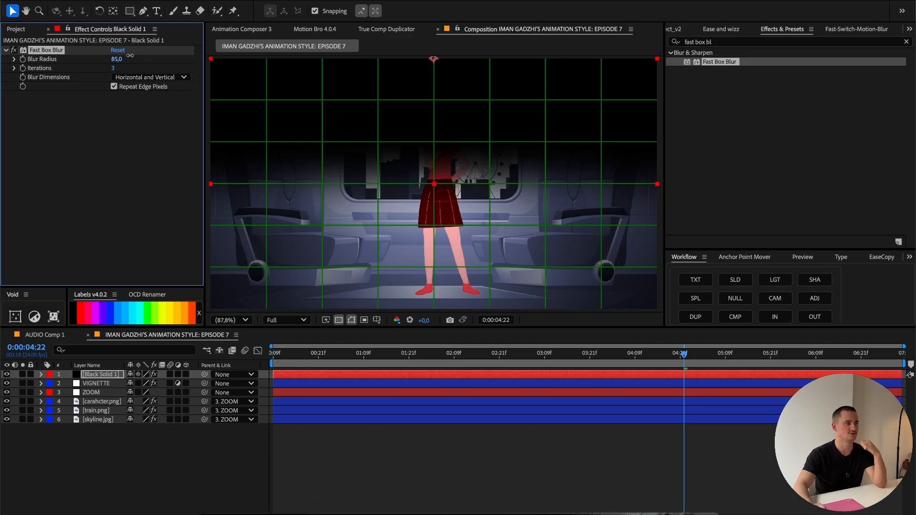
{"action": "type", "text": "20"}
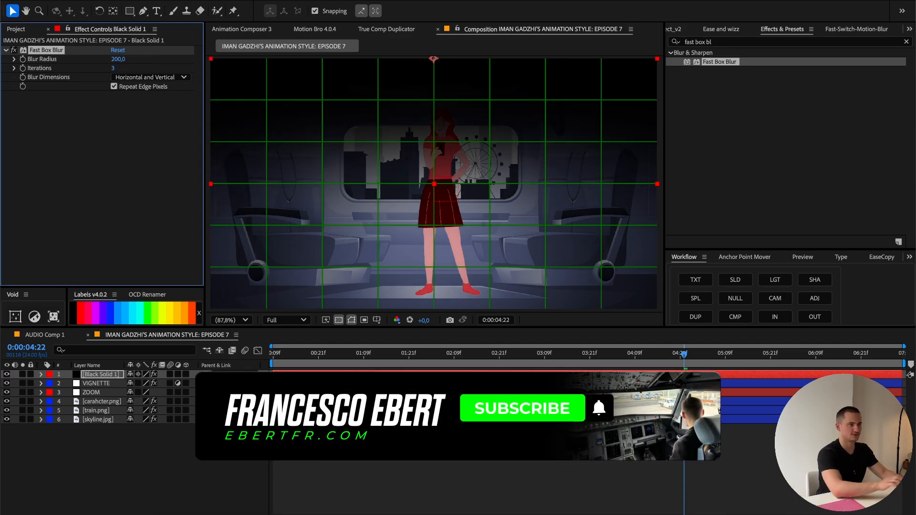
{"action": "type", "text": "0"}
{"action": "key", "text": "Return"}
Step: Place the black solid between the carahcter.png and train.png layers and parent it to the ZOOM null
{"action": "left_click_drag", "start_coordinate": [111, 403], "coordinate": [110, 405]}
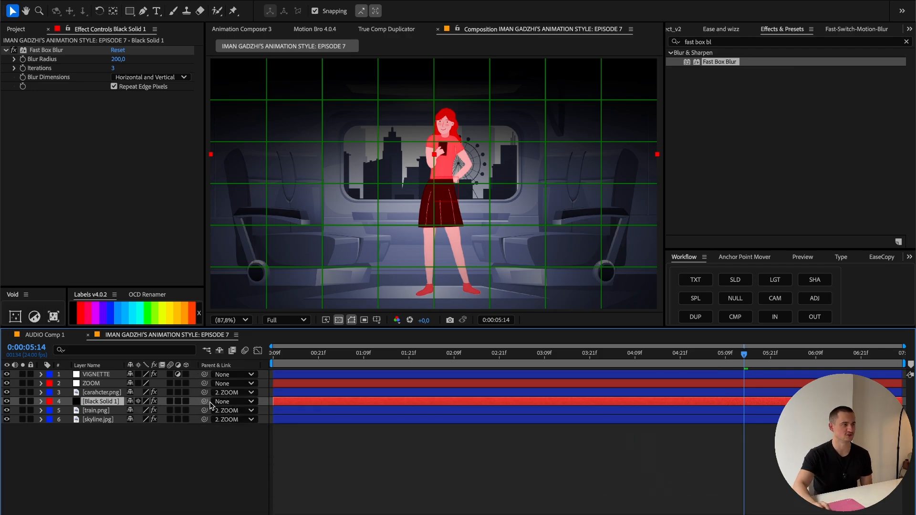
{"action": "left_click_drag", "start_coordinate": [205, 402], "coordinate": [93, 384]}
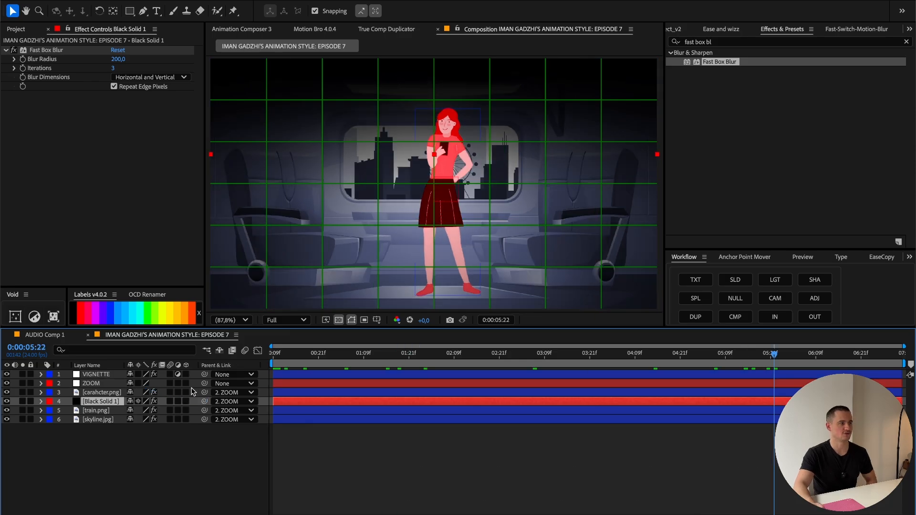
Step: Separate the black solid's Position dimensions and keyframe its Y Position at 0:00:04:09 and, with -1001.2, at 0:00:01:21
{"action": "key", "text": "p"}
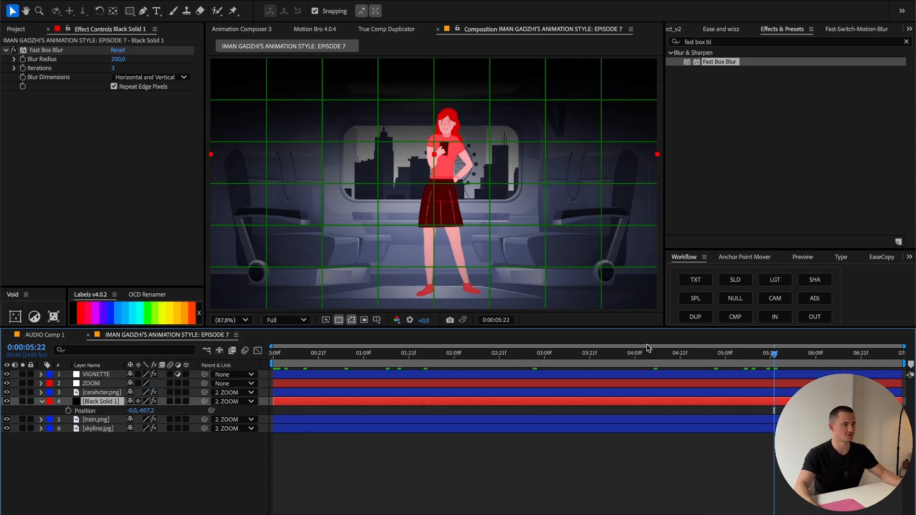
{"action": "right_click", "coordinate": [97, 410]}
{"action": "left_click", "coordinate": [124, 384]}
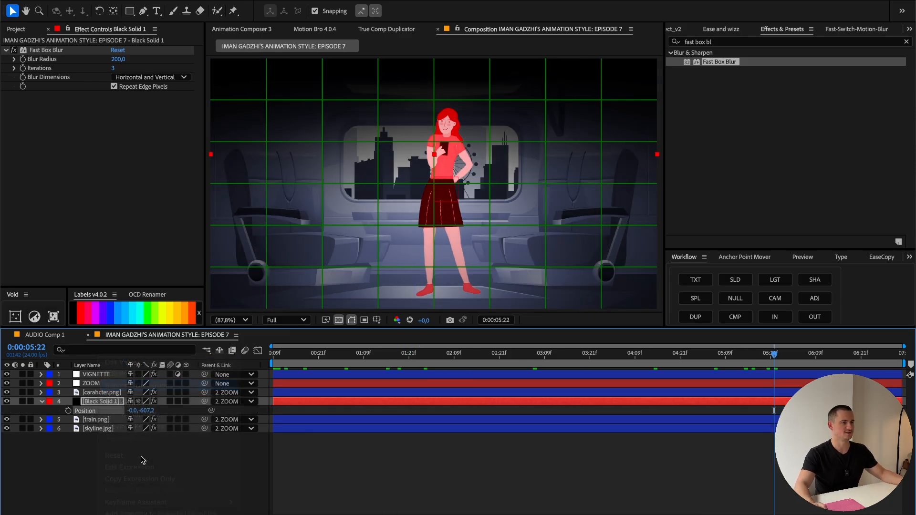
{"action": "left_click_drag", "start_coordinate": [659, 358], "coordinate": [645, 360]}
{"action": "left_click", "coordinate": [68, 419]}
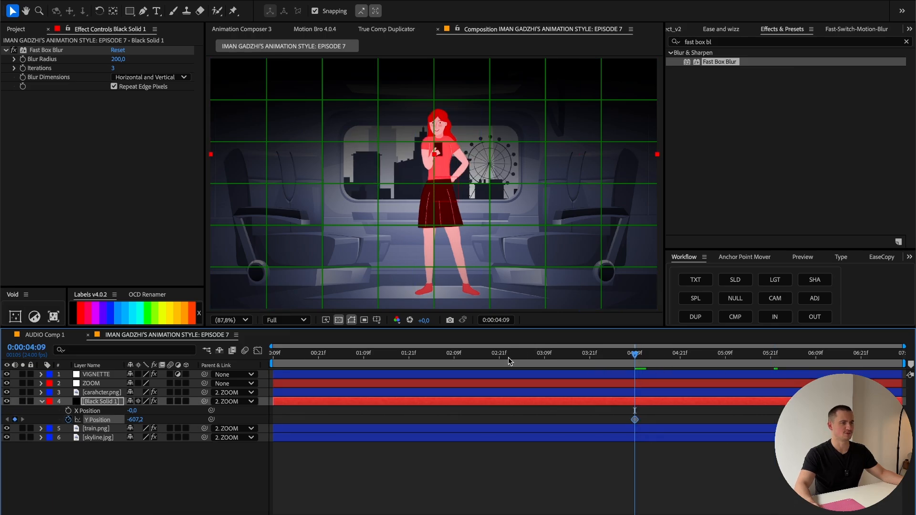
{"action": "left_click_drag", "start_coordinate": [443, 354], "coordinate": [409, 357]}
{"action": "left_click_drag", "start_coordinate": [138, 420], "coordinate": [0, 420]}
Step: Ease both Y Position keyframes with the smooth l curve and spread them to about 0:00:01:09 and 0:00:04:21
{"action": "left_click_drag", "start_coordinate": [654, 409], "coordinate": [341, 426]}
{"action": "scroll", "coordinate": [706, 28], "scroll_direction": "up", "scroll_amount": 10}
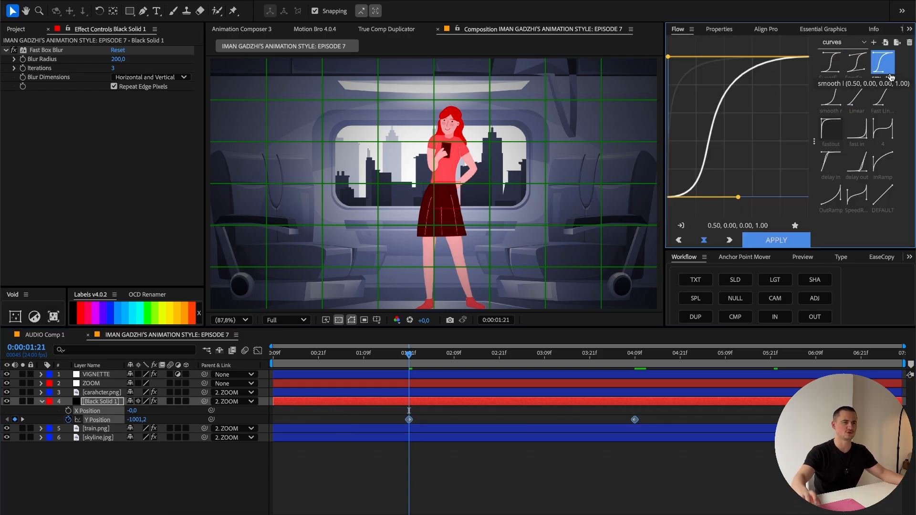
{"action": "left_click", "coordinate": [891, 76]}
{"action": "left_click", "coordinate": [402, 358]}
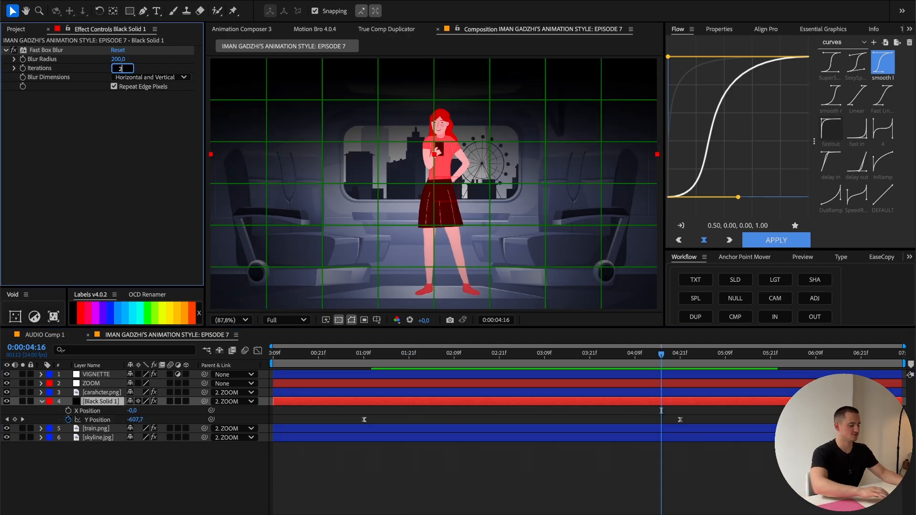
Step: Set the Fast Box Blur Iterations to 2 on the black solid, preview the shadow and collapse the layer properties
{"action": "key", "text": "Return"}
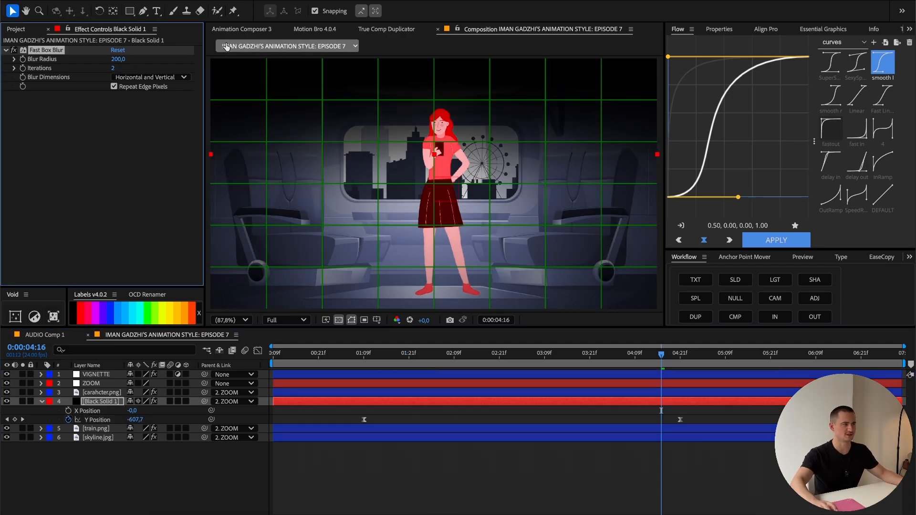
{"action": "left_click", "coordinate": [364, 360]}
{"action": "key", "text": "ctrl+a"}
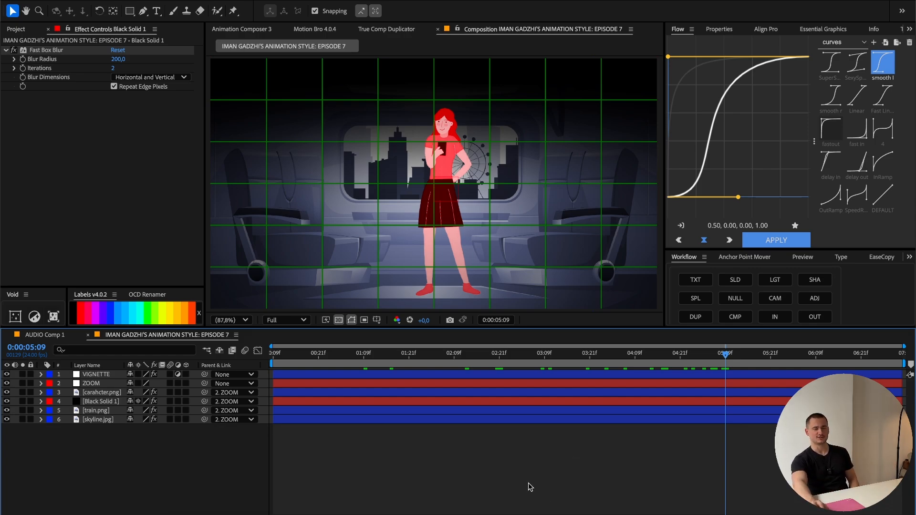
Step: Add a text layer on top reading "Attention span" on the first line and "in 1860s" on the second
{"action": "right_click", "coordinate": [405, 479]}
{"action": "mouse_move", "coordinate": [436, 385]}
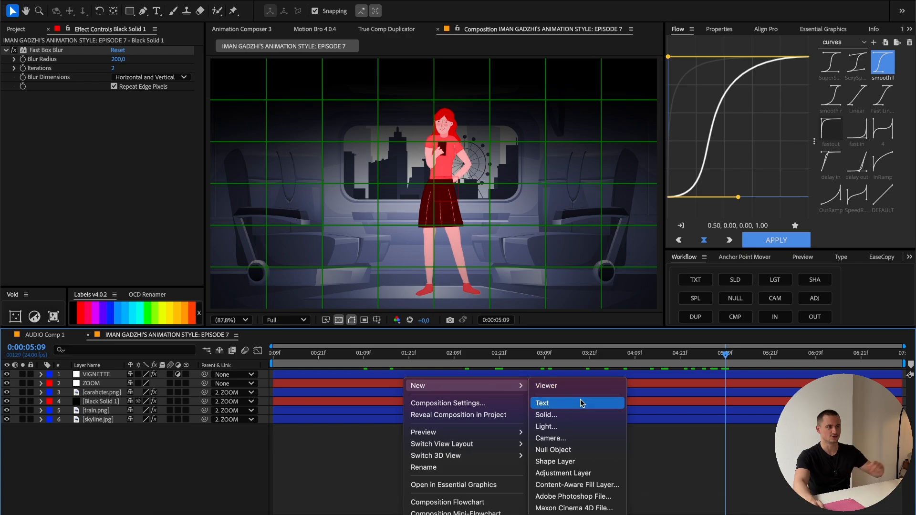
{"action": "left_click", "coordinate": [573, 403]}
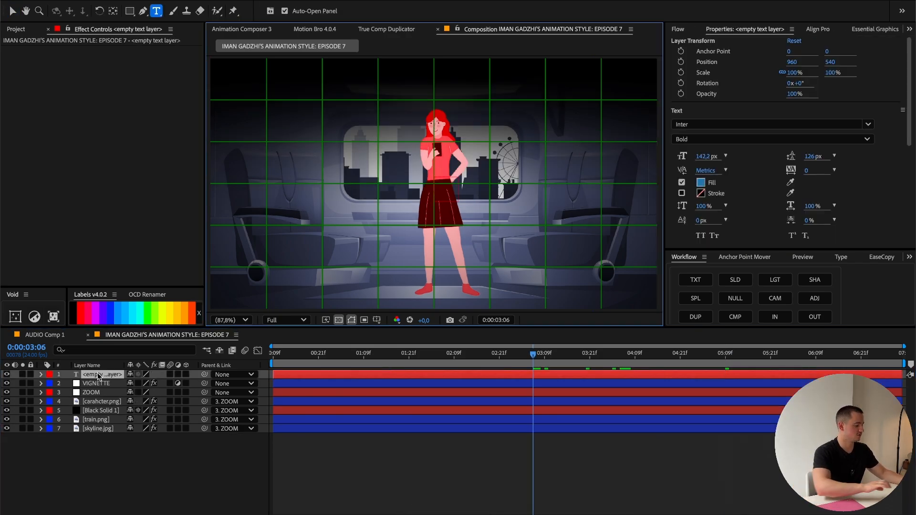
{"action": "type", "text": "Attention s"}
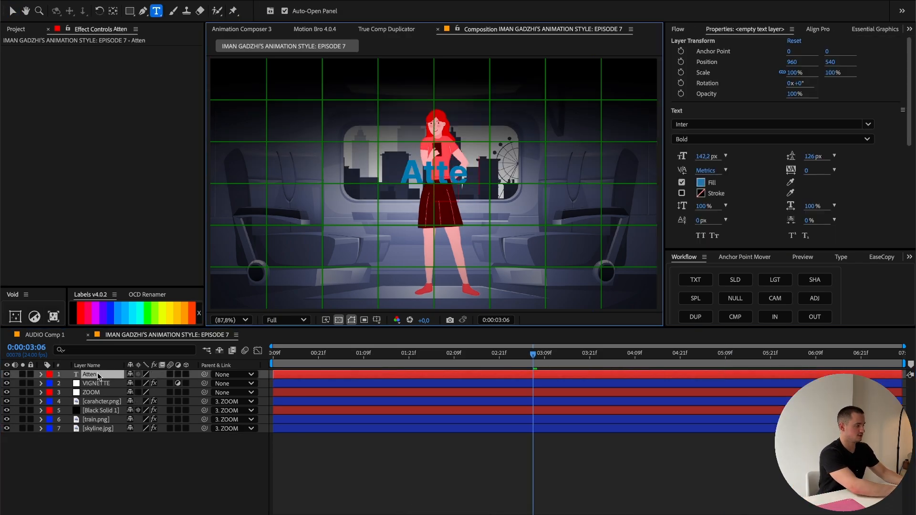
{"action": "type", "text": "pan"}
{"action": "key", "text": "Return"}
{"action": "type", "text": "in 18"}
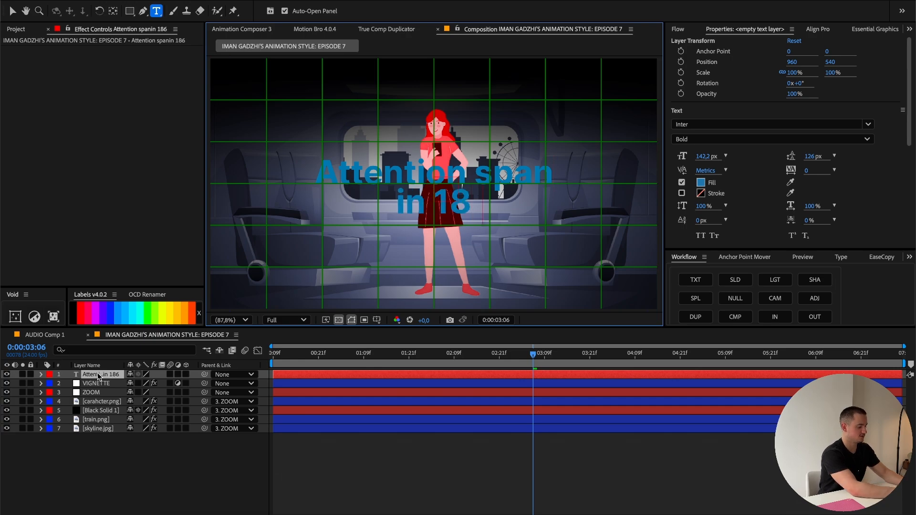
{"action": "type", "text": "60s"}
Step: Set the fill colour of the whole text layer to white, FFFFFF
{"action": "left_click", "coordinate": [98, 375]}
{"action": "left_click", "coordinate": [700, 183]}
{"action": "left_click_drag", "start_coordinate": [461, 269], "coordinate": [299, 144]}
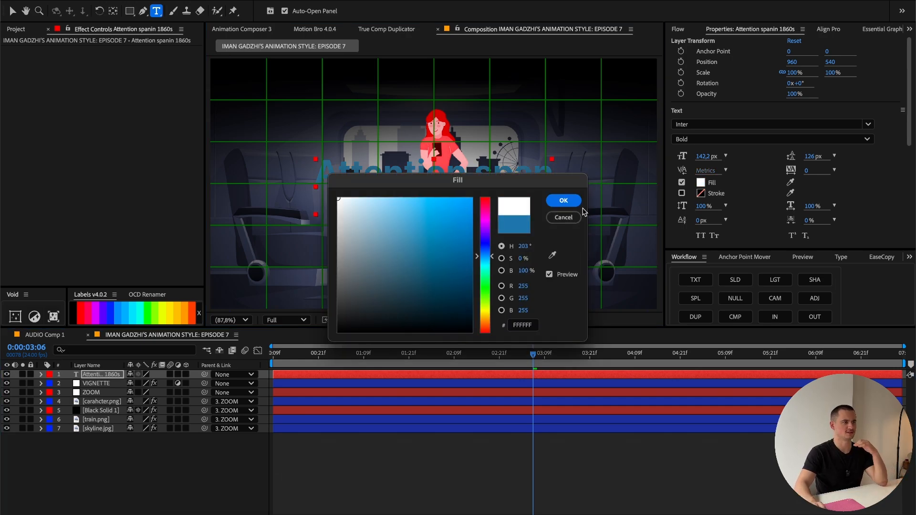
{"action": "left_click", "coordinate": [564, 201]}
Step: Set the title's font to Montserrat Medium and make "1860s" ExtraBold
{"action": "left_click", "coordinate": [771, 124]}
{"action": "type", "text": "Montserrat"}
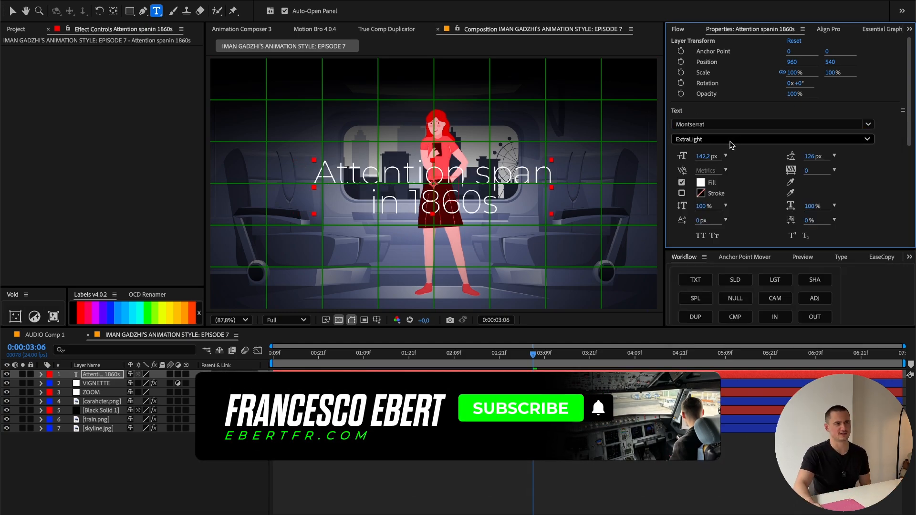
{"action": "left_click", "coordinate": [733, 141]}
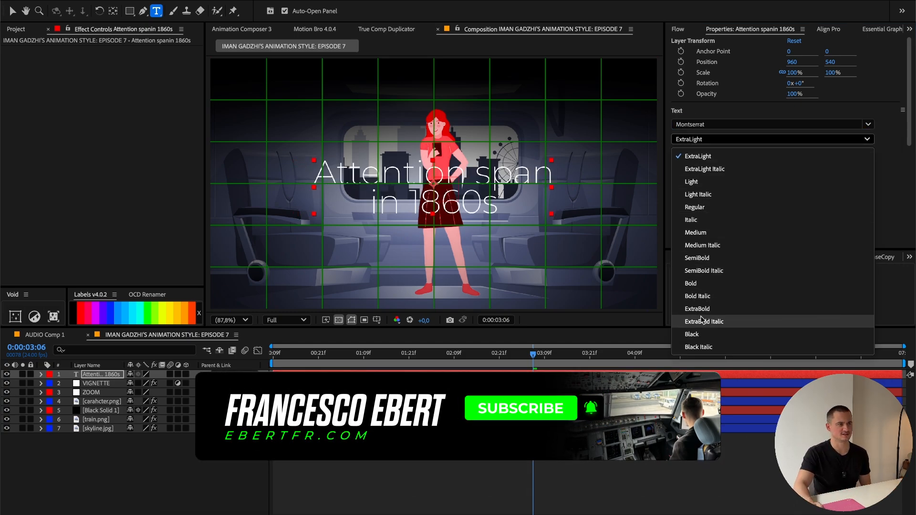
{"action": "left_click", "coordinate": [700, 233]}
{"action": "double_click", "coordinate": [485, 202]}
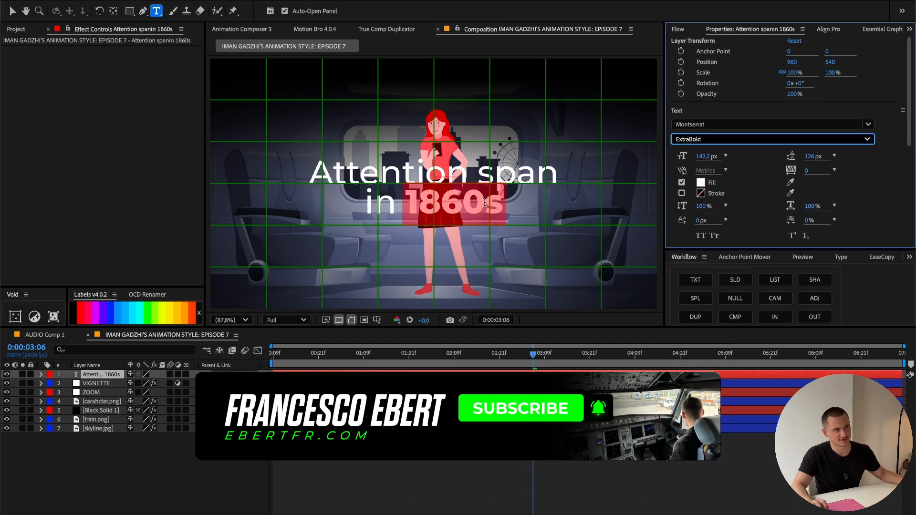
Step: Left-align the title's paragraph, keeping "1860s" in ExtraBold, and centre the layer's anchor point on the text
{"action": "left_click", "coordinate": [689, 140]}
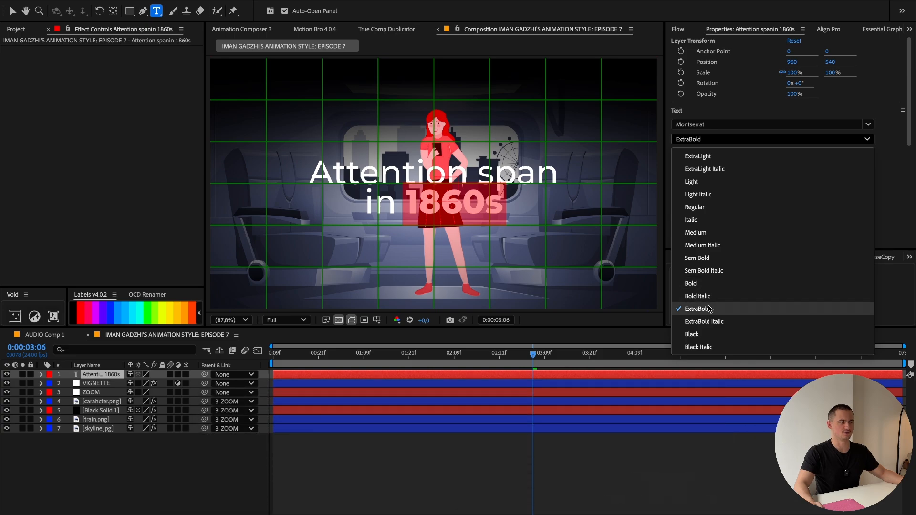
{"action": "left_click", "coordinate": [745, 307]}
{"action": "key", "text": "Escape"}
{"action": "scroll", "coordinate": [857, 184], "scroll_direction": "down", "scroll_amount": 3}
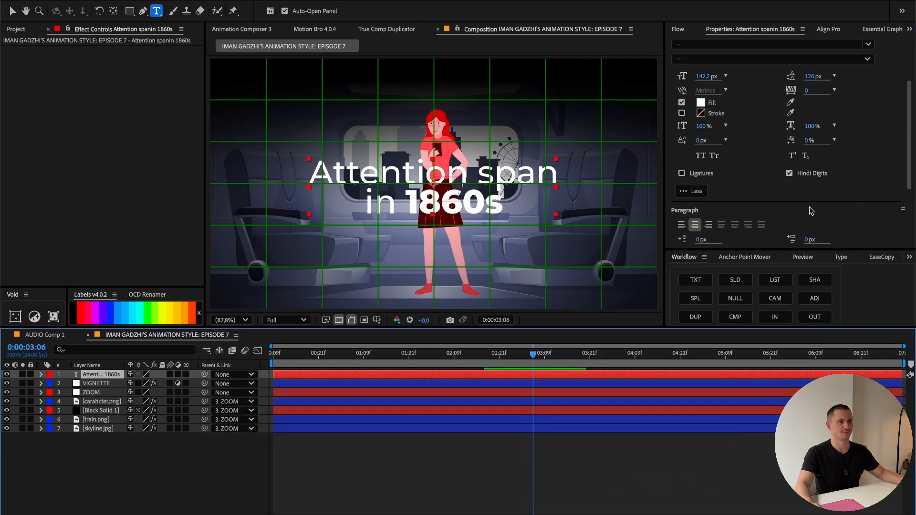
{"action": "left_click", "coordinate": [683, 226]}
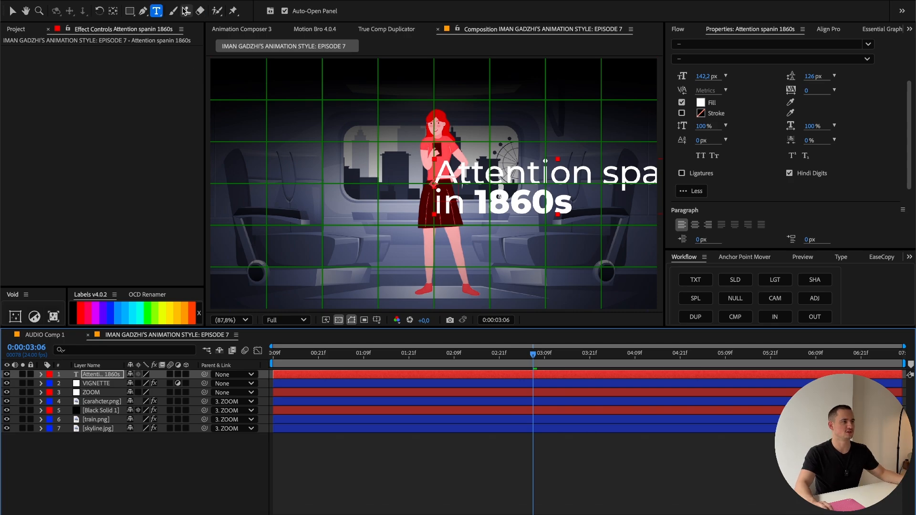
{"action": "left_click", "coordinate": [113, 12]}
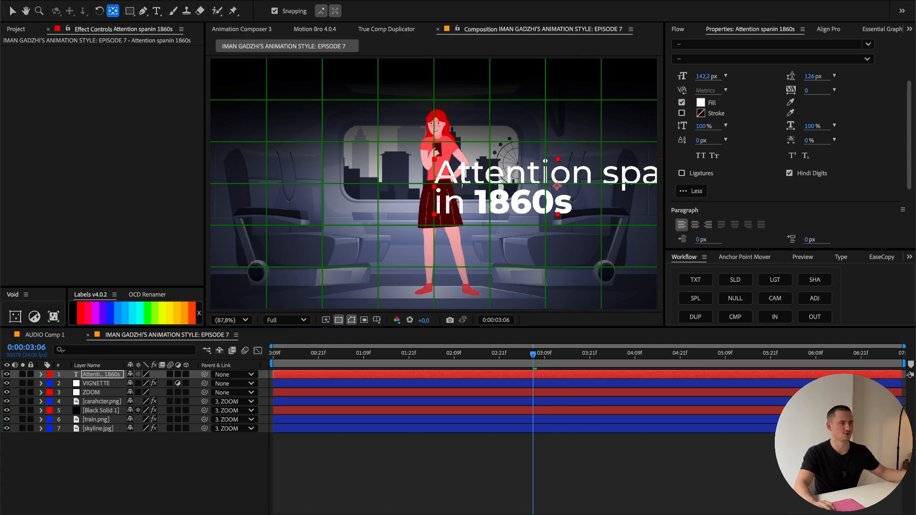
Step: Scale the title down to 62% and place it in the upper-left area of the composition, beside the character
{"action": "left_click", "coordinate": [12, 14]}
{"action": "left_click_drag", "start_coordinate": [592, 212], "coordinate": [393, 137]}
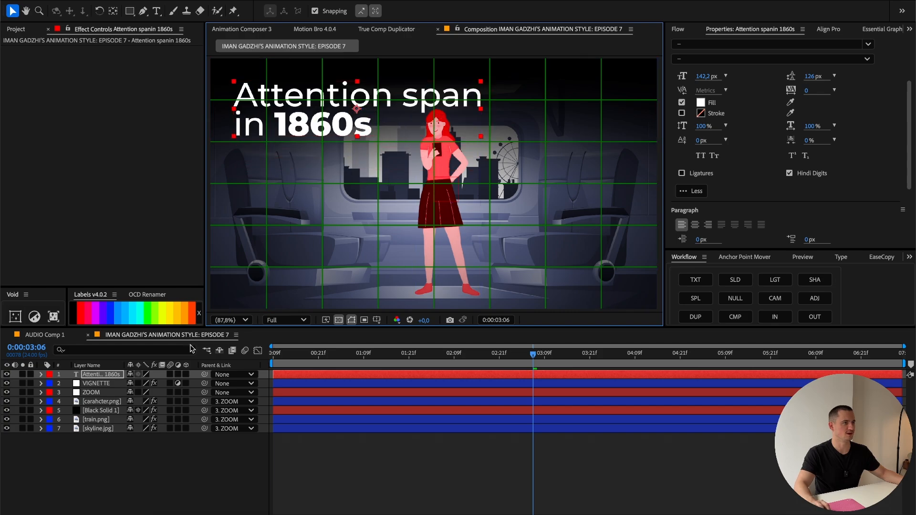
{"action": "key", "text": "s"}
{"action": "left_click_drag", "start_coordinate": [143, 384], "coordinate": [125, 383]}
{"action": "left_click_drag", "start_coordinate": [381, 104], "coordinate": [351, 119]}
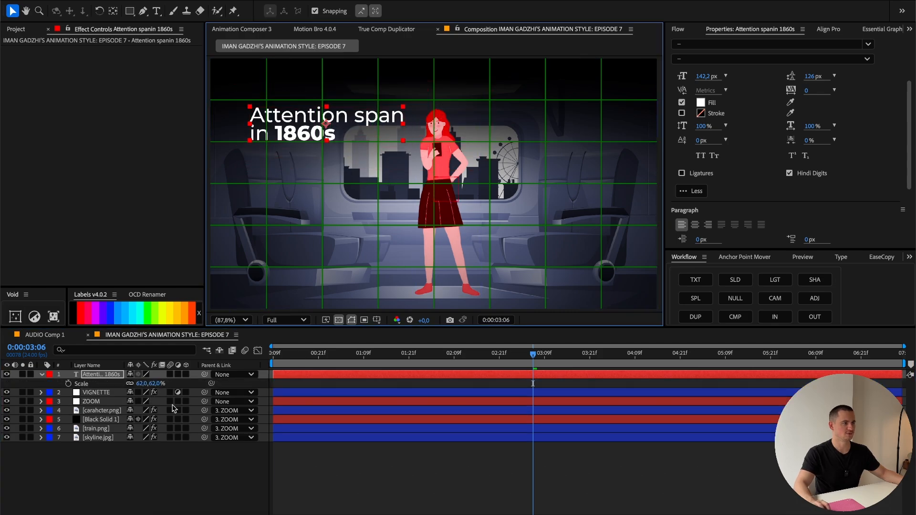
Step: Duplicate the title layer, place the copy to the right of the character and change its year to "2023"
{"action": "left_click", "coordinate": [103, 376]}
{"action": "key", "text": "ctrl+d"}
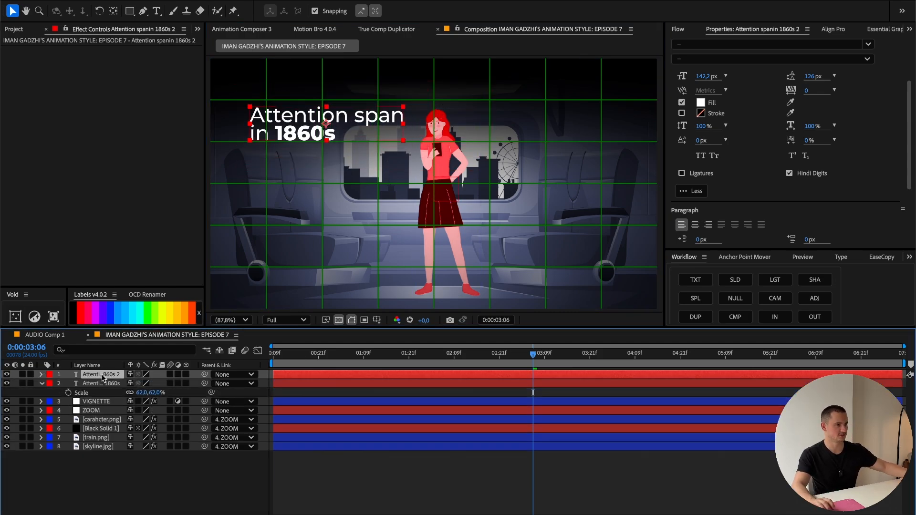
{"action": "left_click_drag", "start_coordinate": [292, 132], "coordinate": [538, 198]}
{"action": "double_click", "coordinate": [544, 200]}
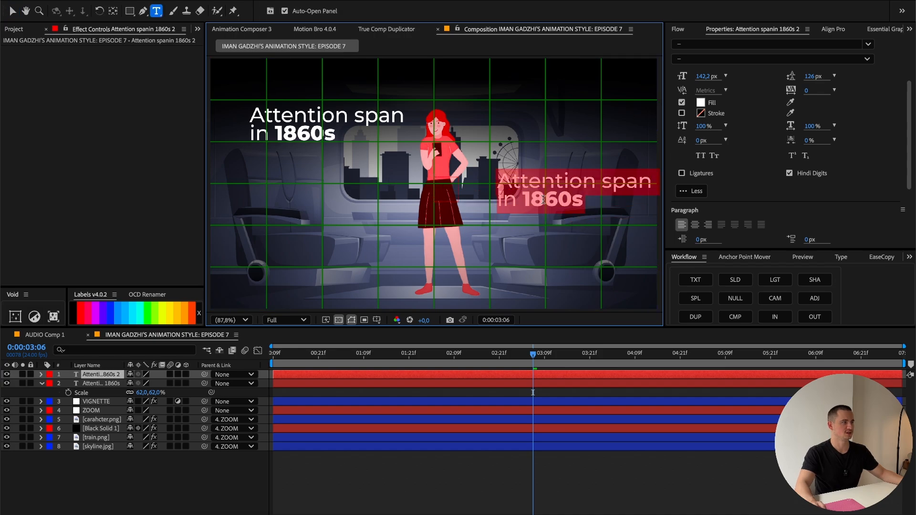
{"action": "left_click", "coordinate": [555, 201]}
{"action": "key", "text": "BackSpace"}
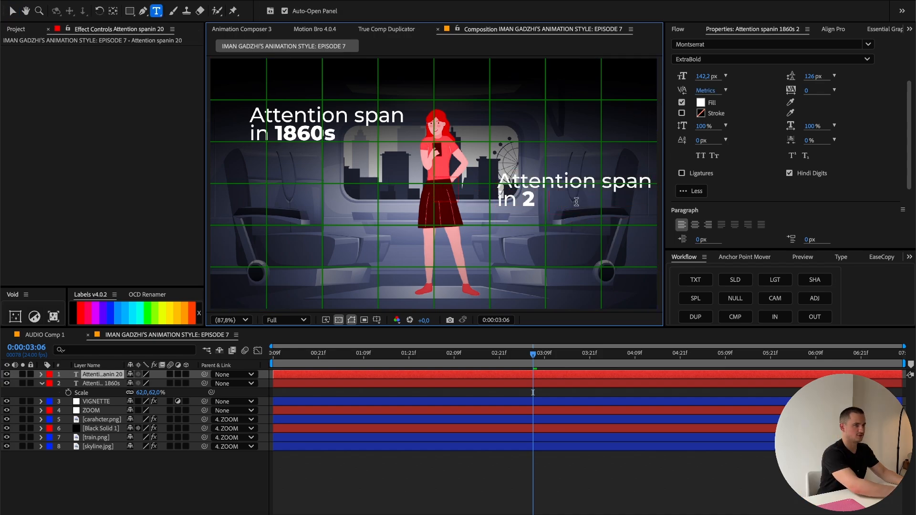
{"action": "type", "text": "2023"}
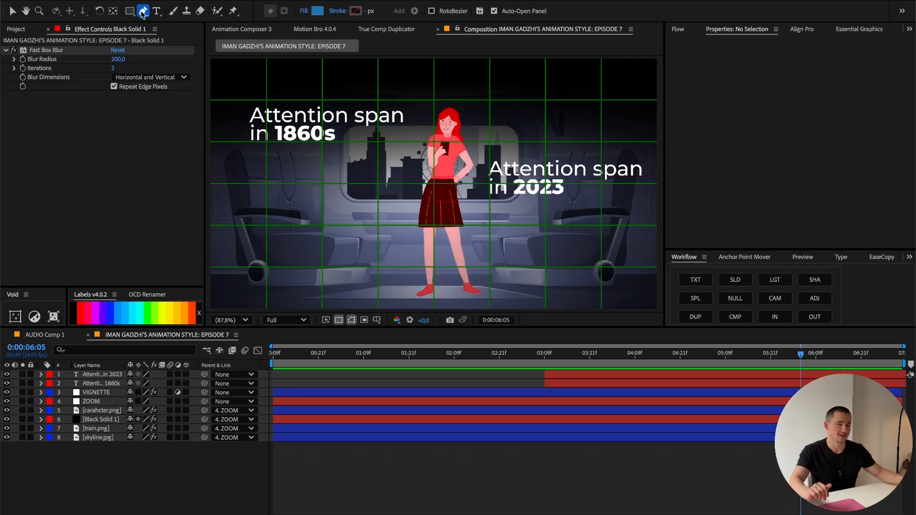
Step: Draw a curved Pen tool path descending from the composition's upper-left corner across the character to the lower right
{"action": "left_click", "coordinate": [145, 12]}
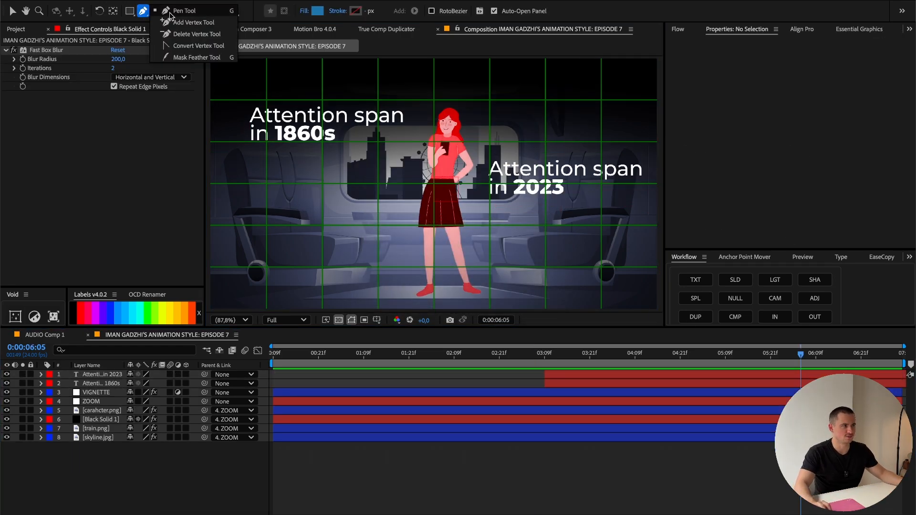
{"action": "left_click", "coordinate": [172, 13]}
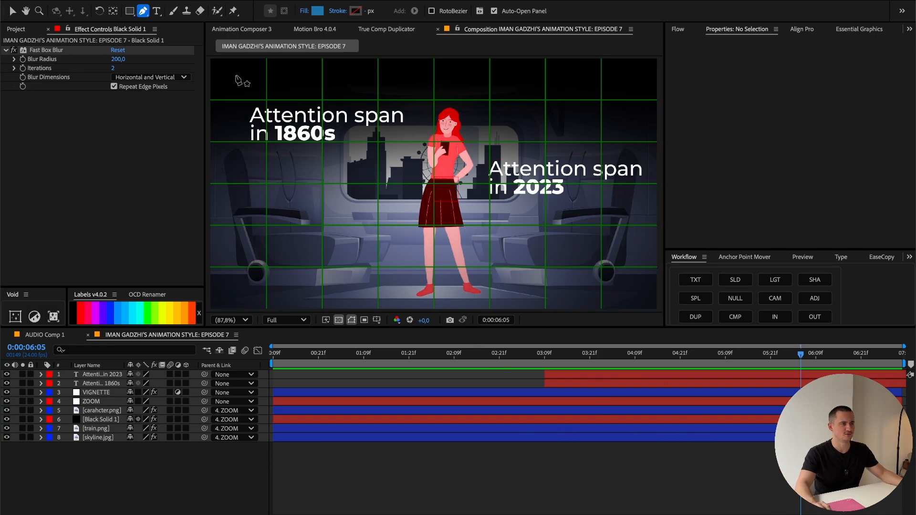
{"action": "left_click_drag", "start_coordinate": [235, 74], "coordinate": [287, 91]}
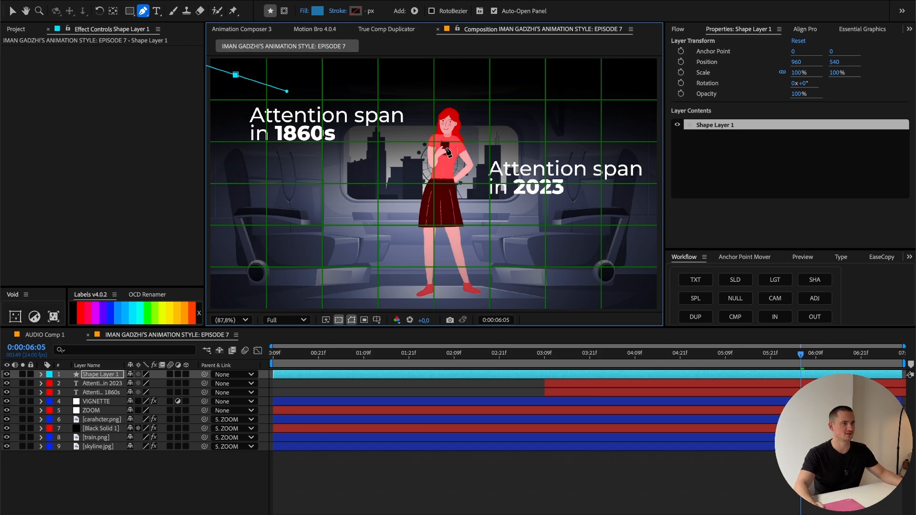
{"action": "left_click_drag", "start_coordinate": [446, 144], "coordinate": [484, 179]}
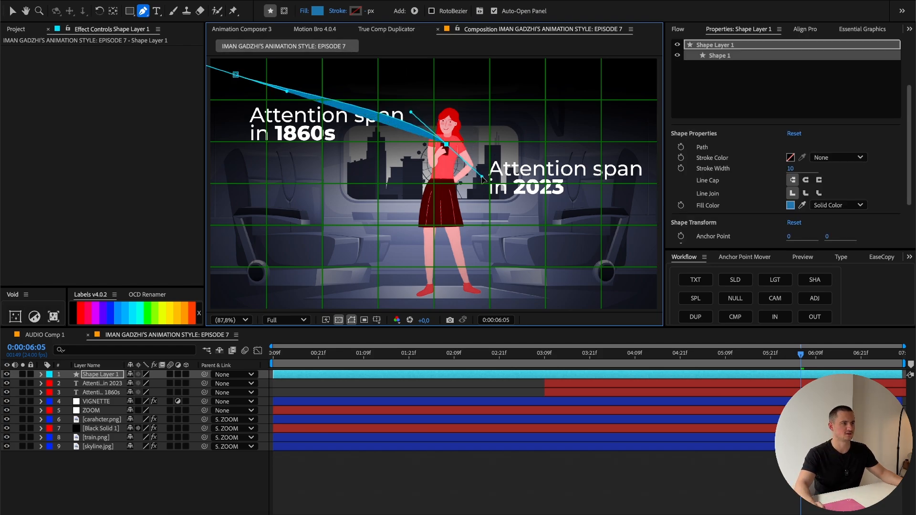
Step: Remove the curve's fill and give it a solid white FFFFFF stroke 40 px wide
{"action": "left_click", "coordinate": [839, 205]}
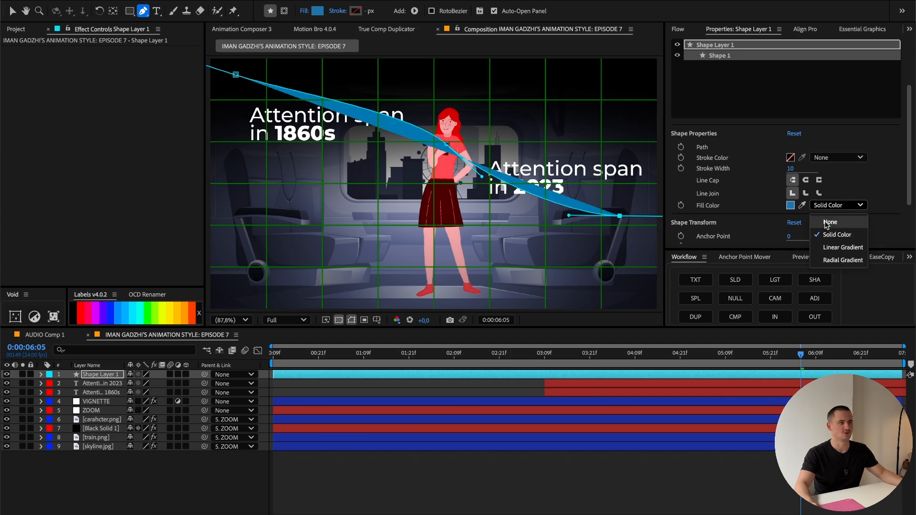
{"action": "left_click", "coordinate": [827, 220]}
{"action": "left_click", "coordinate": [838, 157]}
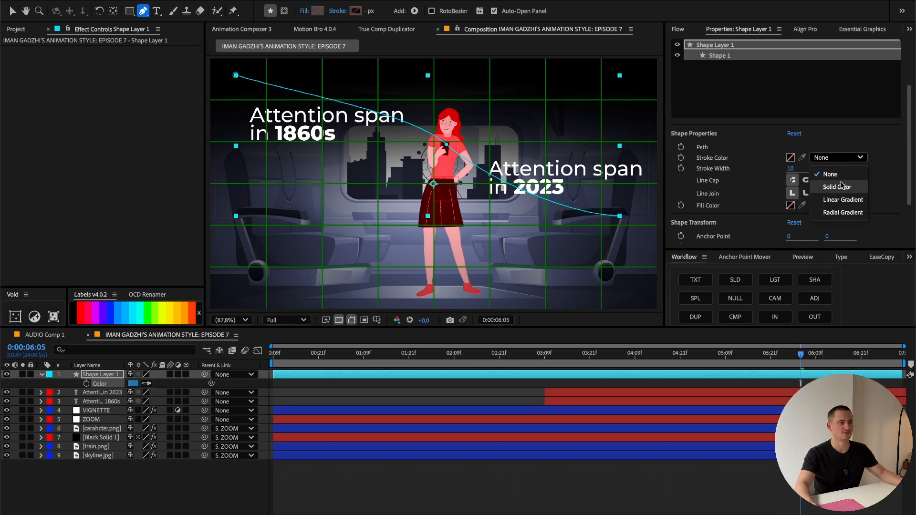
{"action": "left_click", "coordinate": [832, 183]}
{"action": "left_click", "coordinate": [790, 158]}
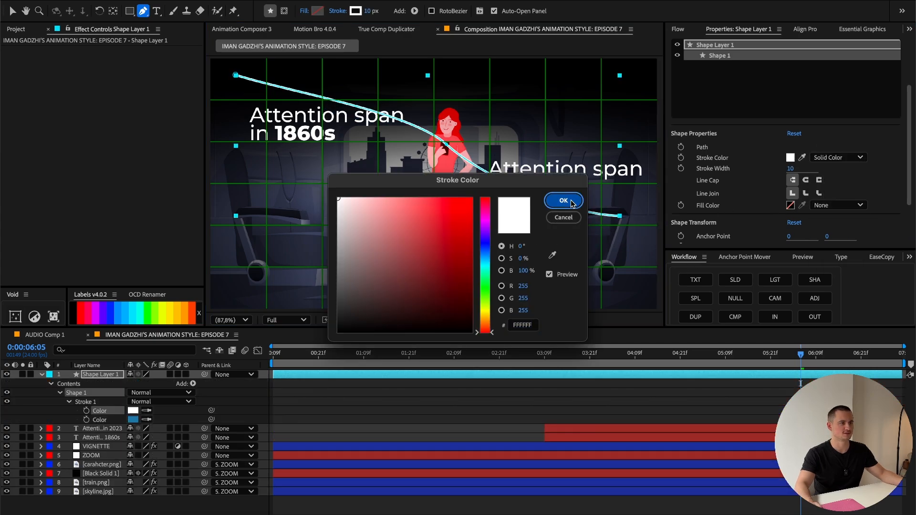
{"action": "left_click", "coordinate": [559, 199]}
{"action": "left_click_drag", "start_coordinate": [791, 169], "coordinate": [810, 169]}
Step: Lengthen the Bezier handles at both ends of the curve to make a smoother S-shape
{"action": "left_click_drag", "start_coordinate": [236, 75], "coordinate": [411, 91]}
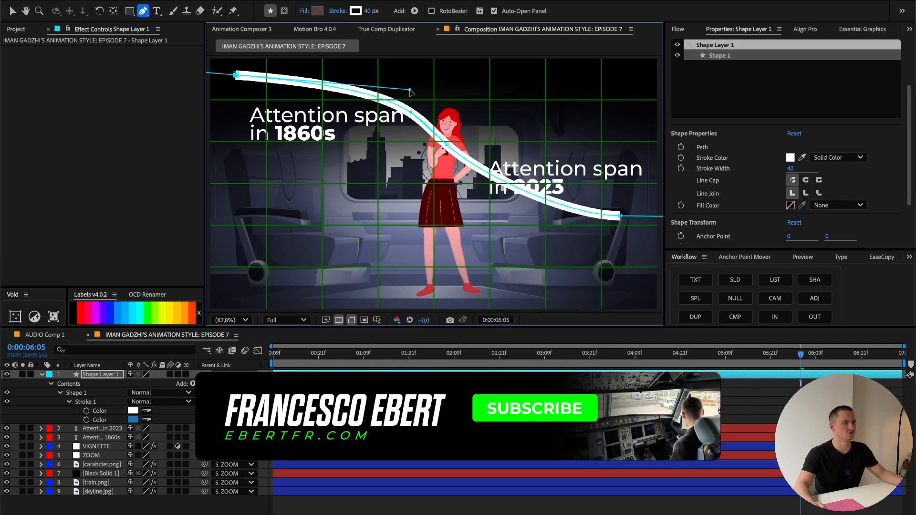
{"action": "left_click", "coordinate": [620, 216]}
{"action": "key", "text": "ctrl+z"}
{"action": "key", "text": "v"}
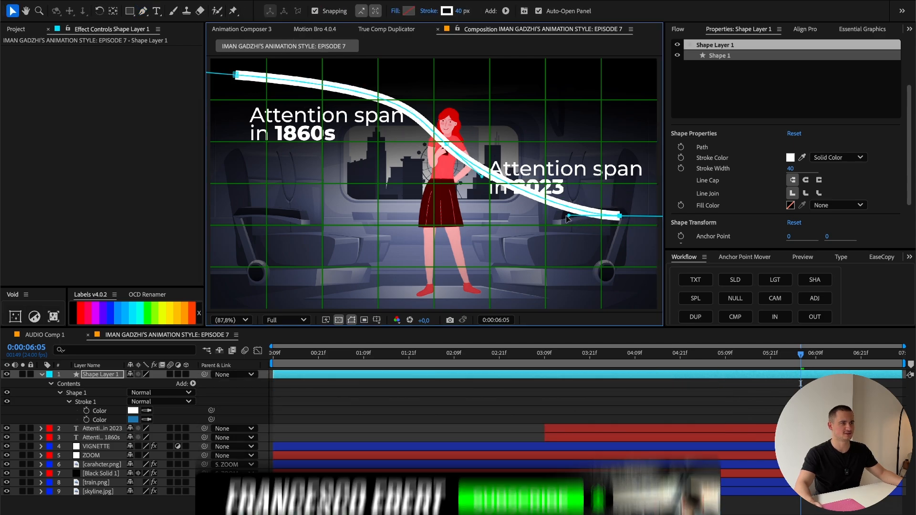
{"action": "left_click_drag", "start_coordinate": [569, 220], "coordinate": [486, 223]}
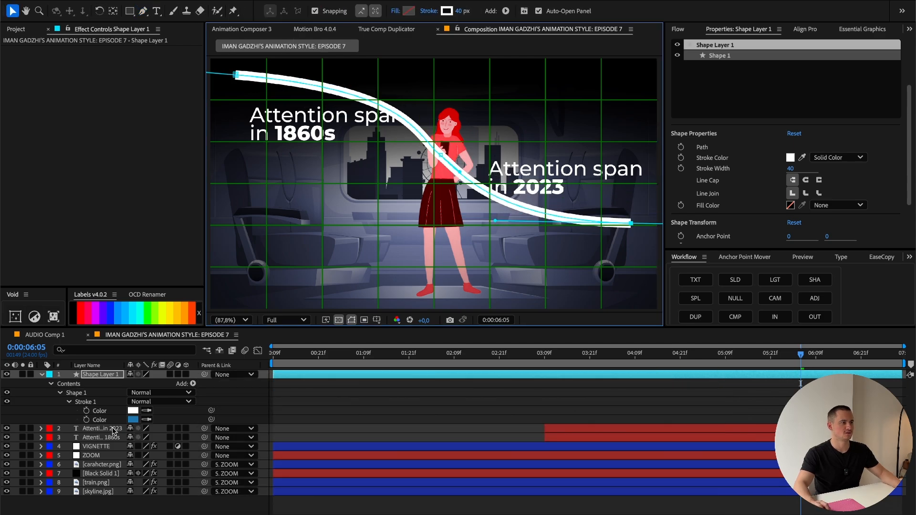
Step: Move Shape Layer 1 below both text layers in the stack and nudge the "2023" title upward, clear of the curve
{"action": "left_click", "coordinate": [114, 429]}
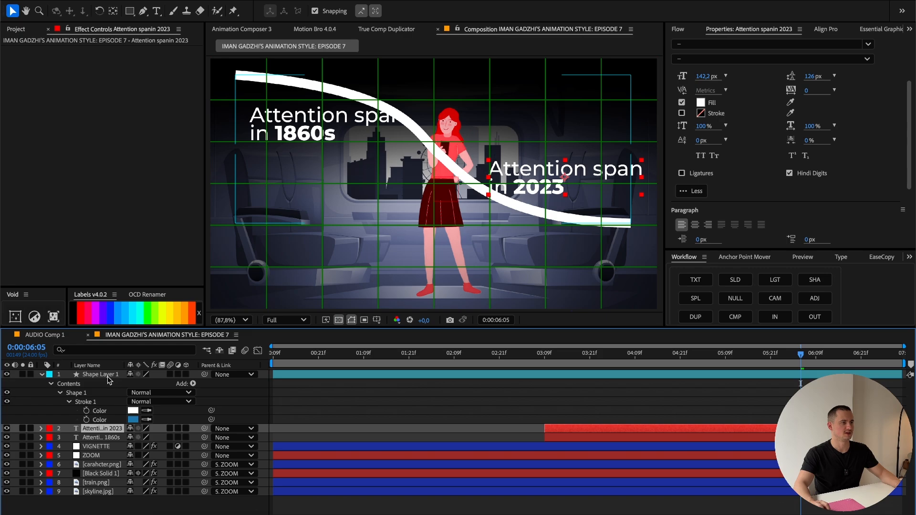
{"action": "left_click_drag", "start_coordinate": [108, 375], "coordinate": [104, 434]}
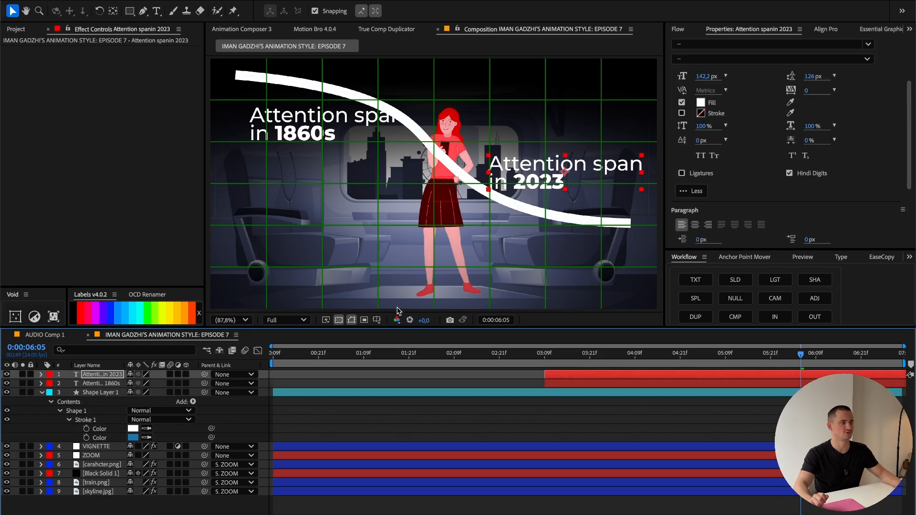
{"action": "key", "text": "Up"}
{"action": "key", "text": "Up"}
{"action": "key", "text": "Up"}
{"action": "key", "text": "Up"}
{"action": "key", "text": "Up"}
{"action": "key", "text": "Up"}
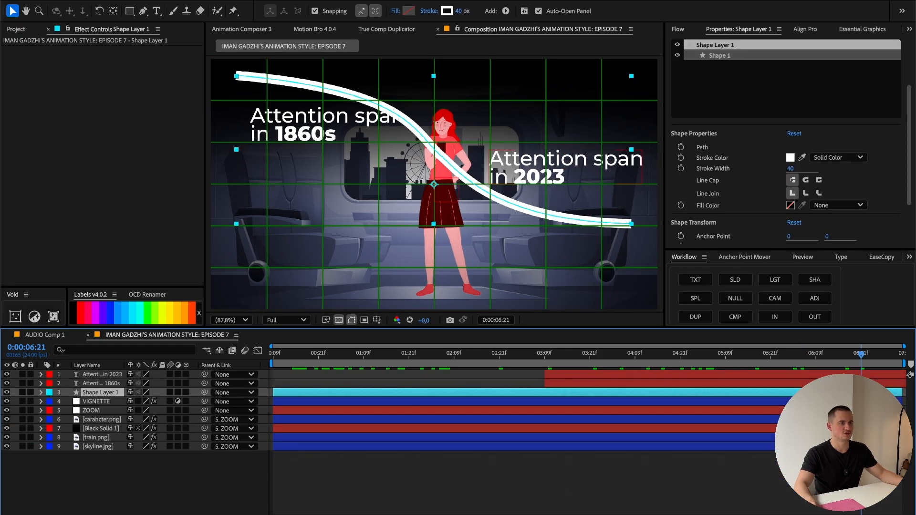
Step: Parent both title layers and Shape Layer 1 to the ZOOM null and scrub the timeline to check the motion
{"action": "left_click", "coordinate": [796, 375]}
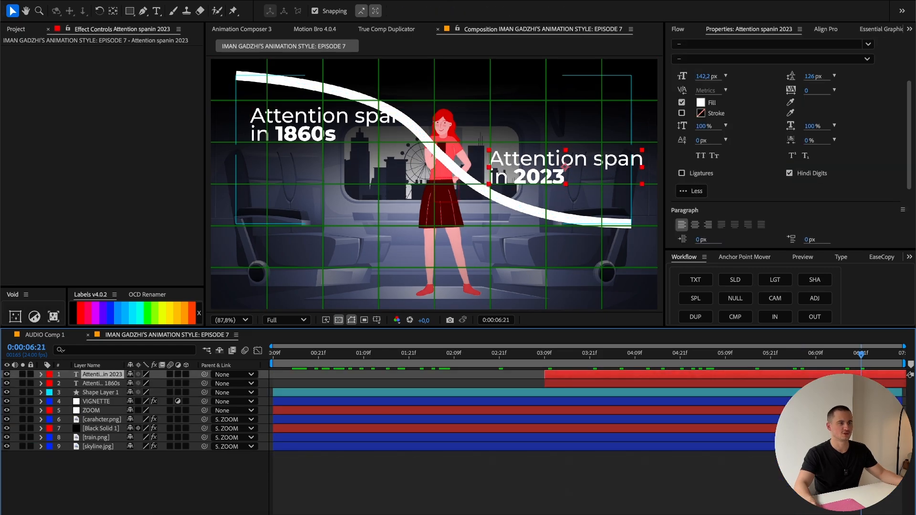
{"action": "left_click", "coordinate": [795, 392], "text": "shift"}
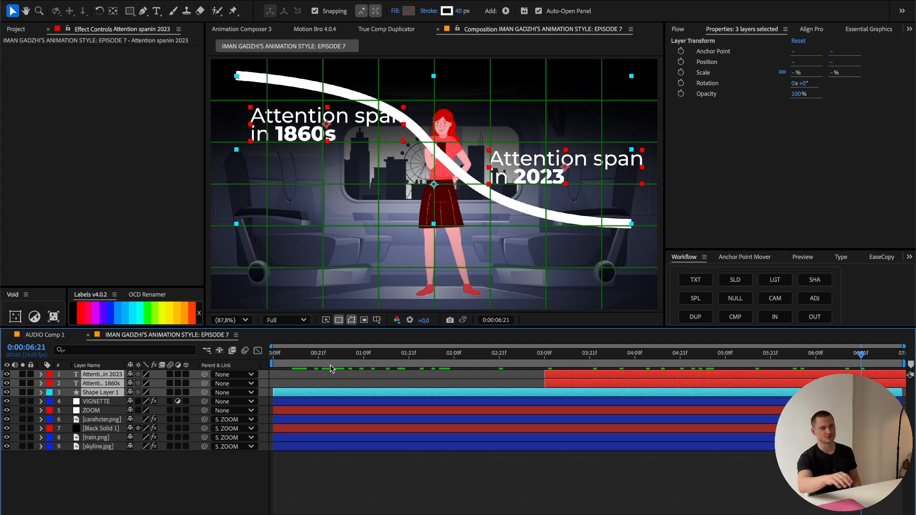
{"action": "left_click_drag", "start_coordinate": [205, 394], "coordinate": [90, 410]}
{"action": "left_click_drag", "start_coordinate": [611, 357], "coordinate": [785, 373]}
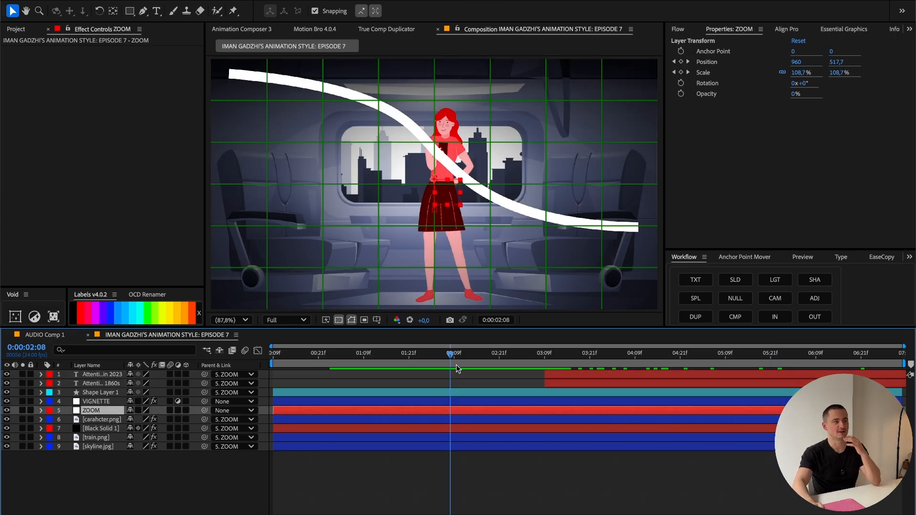
Step: Add composition marker 1 at 0:00:02:09 and marker 2 at 0:00:05:21
{"action": "left_click_drag", "start_coordinate": [451, 355], "coordinate": [454, 355]}
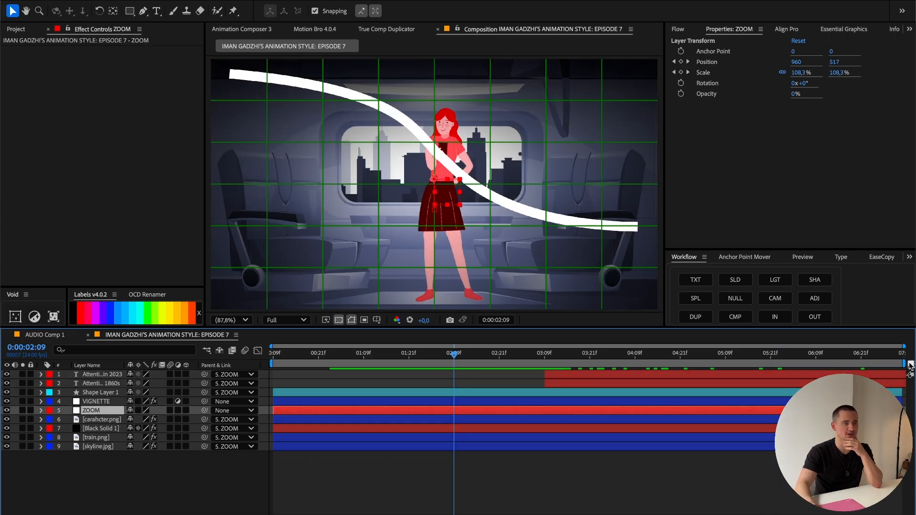
{"action": "left_click_drag", "start_coordinate": [910, 366], "coordinate": [456, 364]}
{"action": "left_click", "coordinate": [771, 360]}
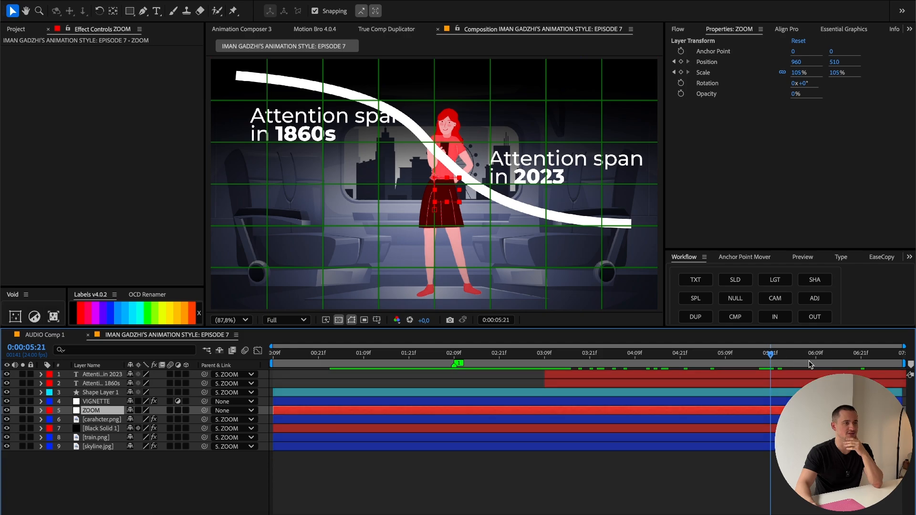
{"action": "left_click", "coordinate": [491, 374]}
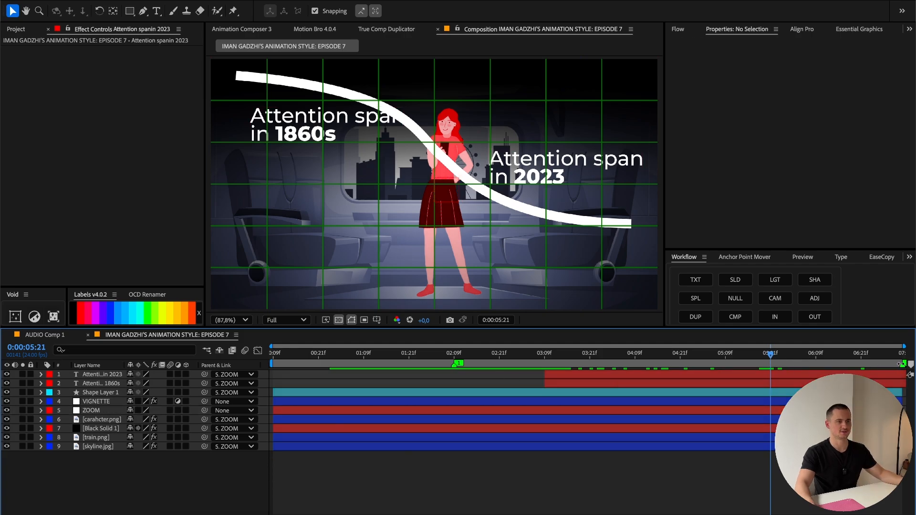
{"action": "left_click_drag", "start_coordinate": [901, 365], "coordinate": [771, 364]}
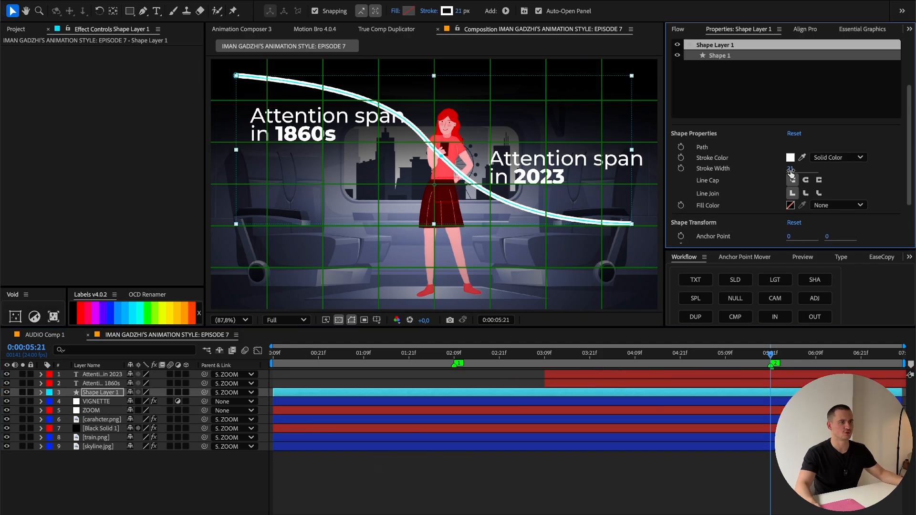
Step: Set the curve's stroke width to 20 and give the line round caps
{"action": "left_click", "coordinate": [791, 168]}
{"action": "type", "text": "20"}
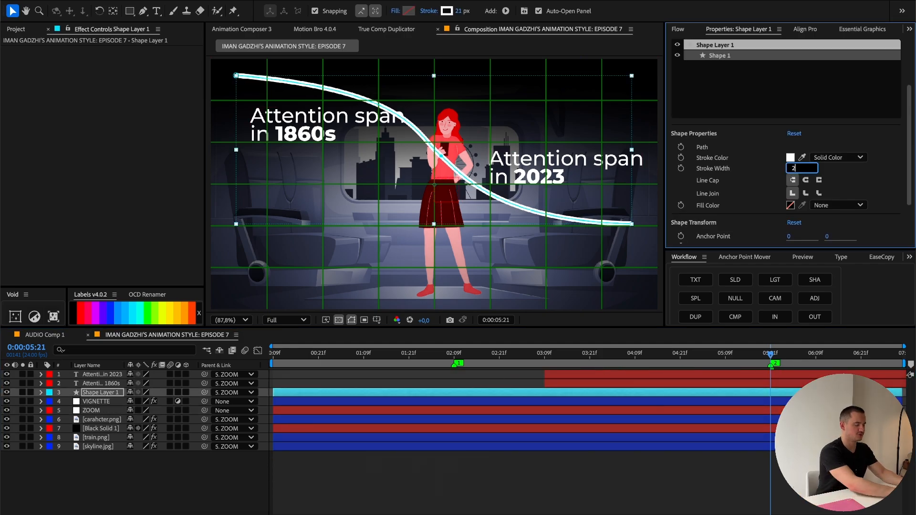
{"action": "key", "text": "Return"}
{"action": "scroll", "coordinate": [603, 199], "scroll_direction": "up", "scroll_amount": 1}
{"action": "left_click_drag", "start_coordinate": [601, 222], "coordinate": [400, 220]}
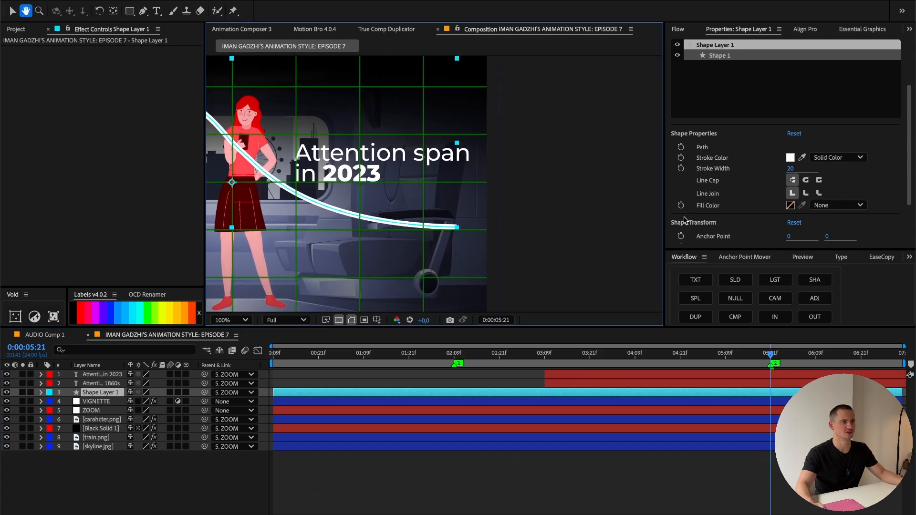
{"action": "scroll", "coordinate": [534, 257], "scroll_direction": "up", "scroll_amount": 1}
{"action": "left_click", "coordinate": [806, 180]}
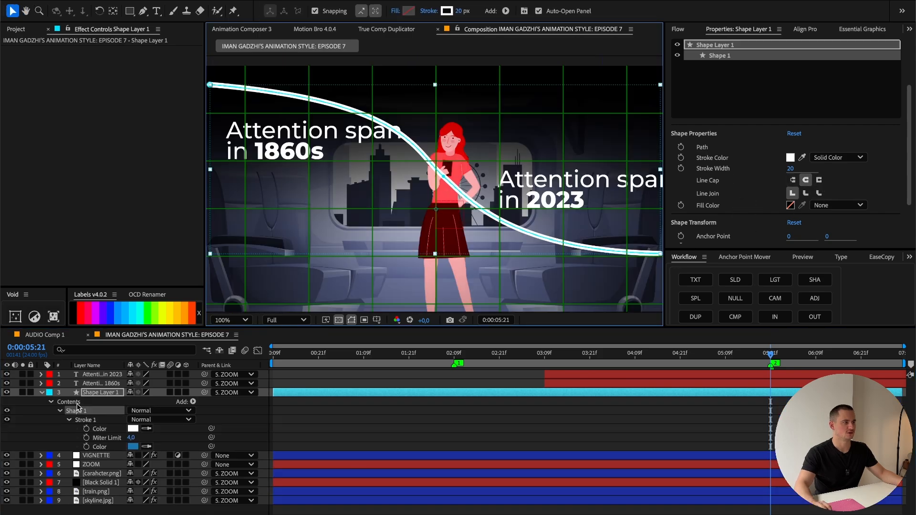
Step: Taper the start of Shape Layer 1's stroke by raising the Taper Start Length to about 75%
{"action": "left_click", "coordinate": [77, 402]}
{"action": "left_click", "coordinate": [84, 395]}
{"action": "left_click", "coordinate": [36, 393]}
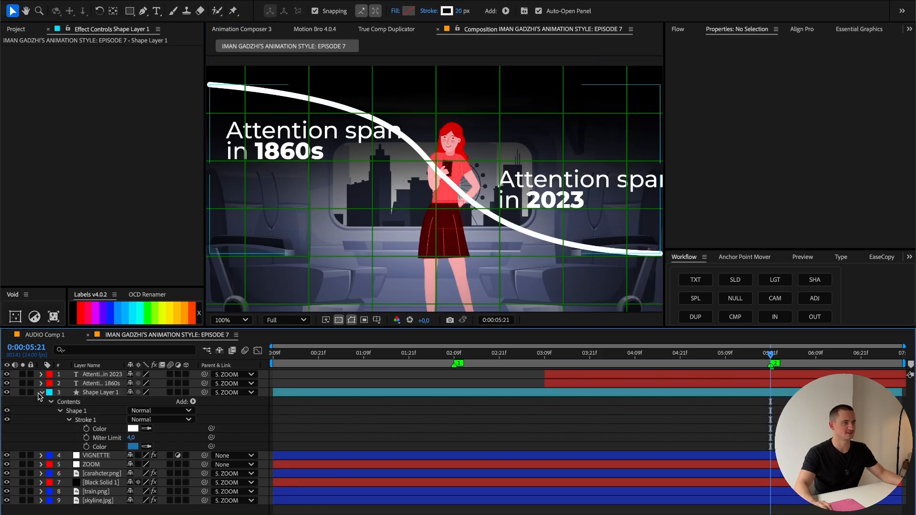
{"action": "left_click", "coordinate": [42, 393]}
{"action": "left_click", "coordinate": [42, 393]}
{"action": "scroll", "coordinate": [101, 399], "scroll_direction": "down", "scroll_amount": 2}
{"action": "left_click", "coordinate": [86, 483]}
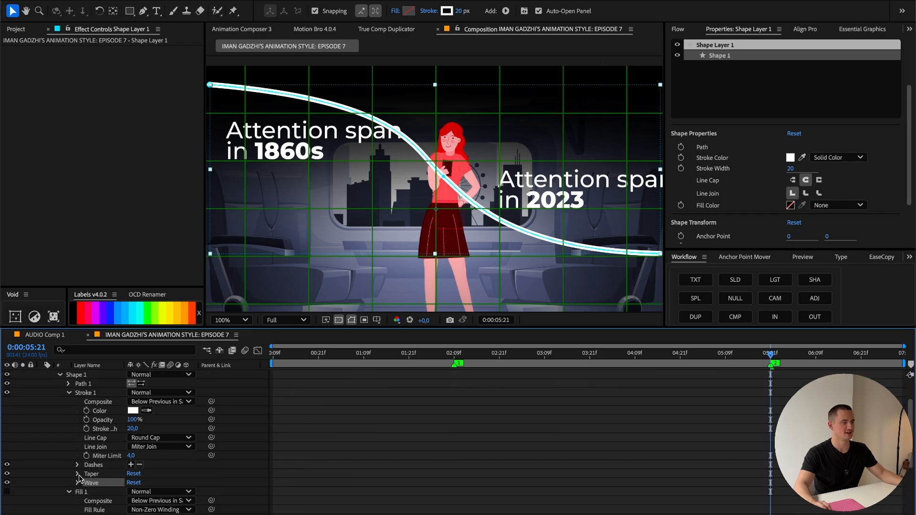
{"action": "left_click", "coordinate": [78, 474]}
{"action": "scroll", "coordinate": [80, 477], "scroll_direction": "down", "scroll_amount": 2}
{"action": "left_click_drag", "start_coordinate": [129, 465], "coordinate": [170, 469]}
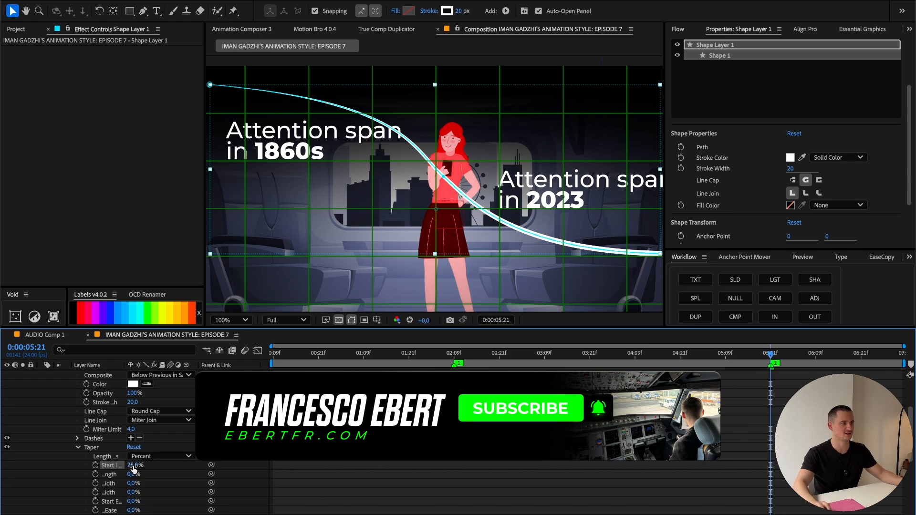
{"action": "left_click", "coordinate": [129, 467]}
{"action": "left_click", "coordinate": [273, 463]}
{"action": "left_click", "coordinate": [114, 467]}
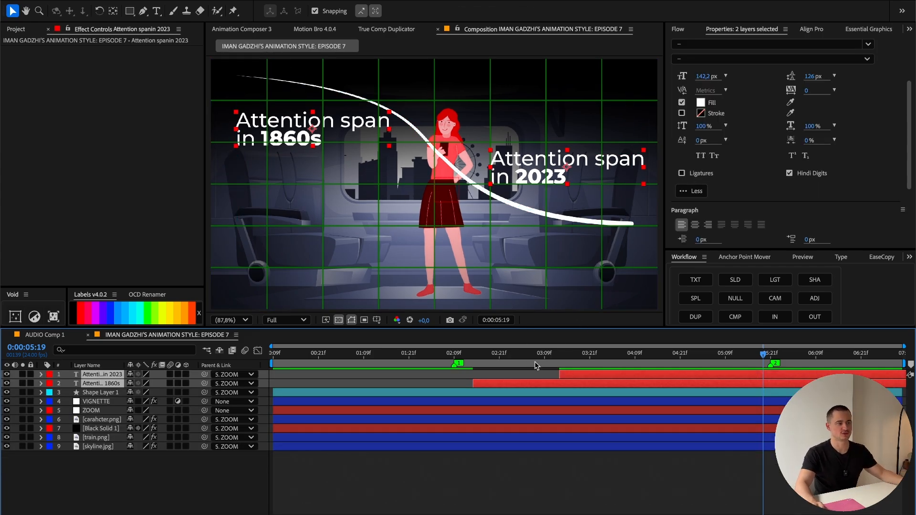
Step: Apply Animation Composer's word-by-word Ease Fade & Position Together preset, Bottom variant, as an In animation to both title layers
{"action": "left_click_drag", "start_coordinate": [536, 365], "coordinate": [643, 359]}
{"action": "left_click", "coordinate": [238, 28]}
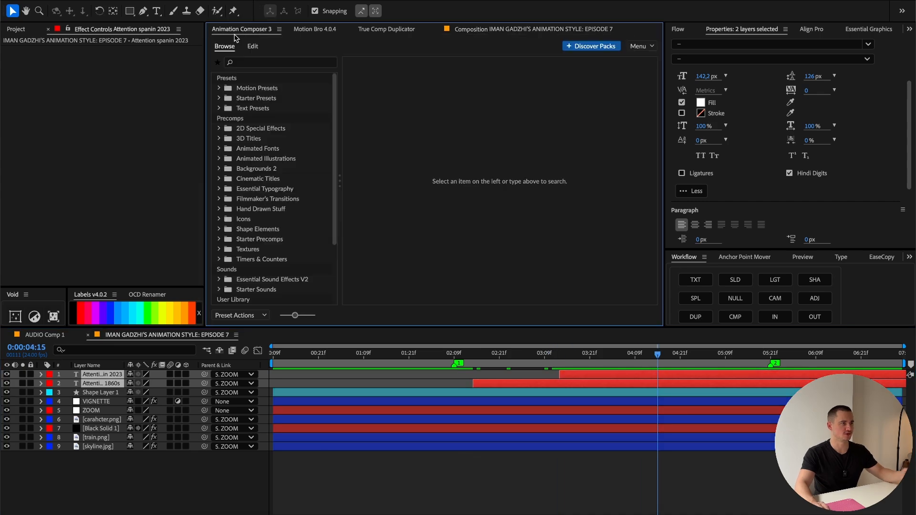
{"action": "left_click", "coordinate": [219, 108]}
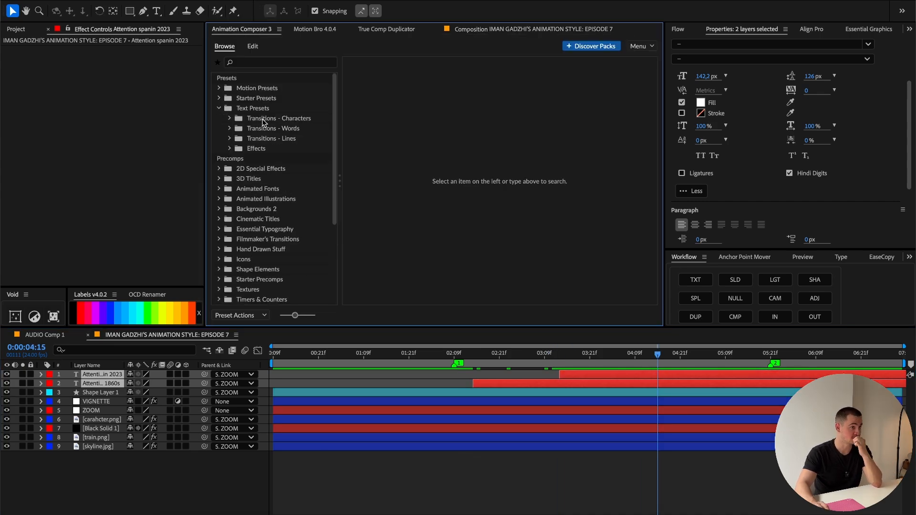
{"action": "left_click", "coordinate": [229, 129]}
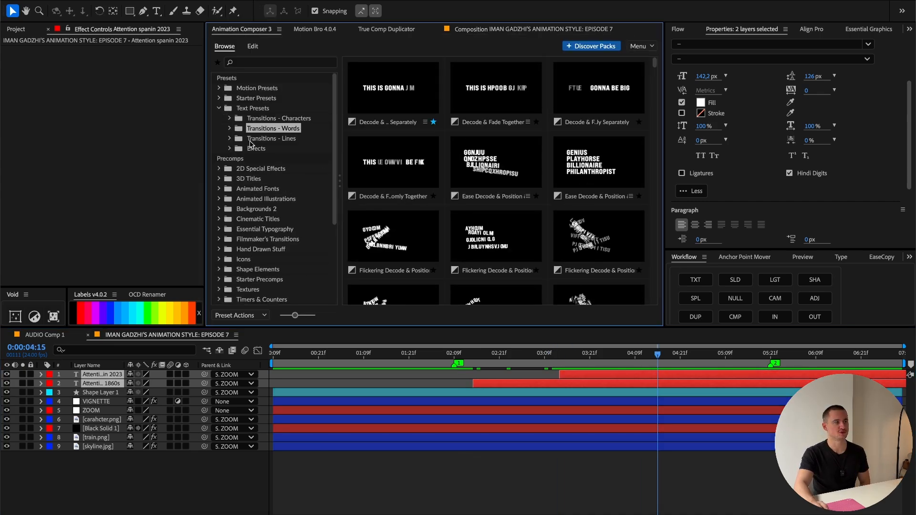
{"action": "left_click", "coordinate": [279, 178]}
{"action": "mouse_move", "coordinate": [361, 202]}
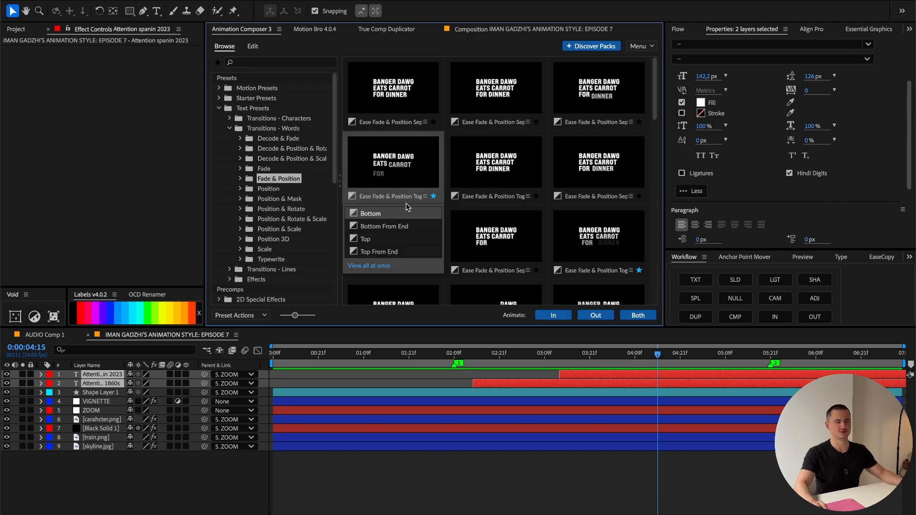
{"action": "left_click", "coordinate": [563, 317]}
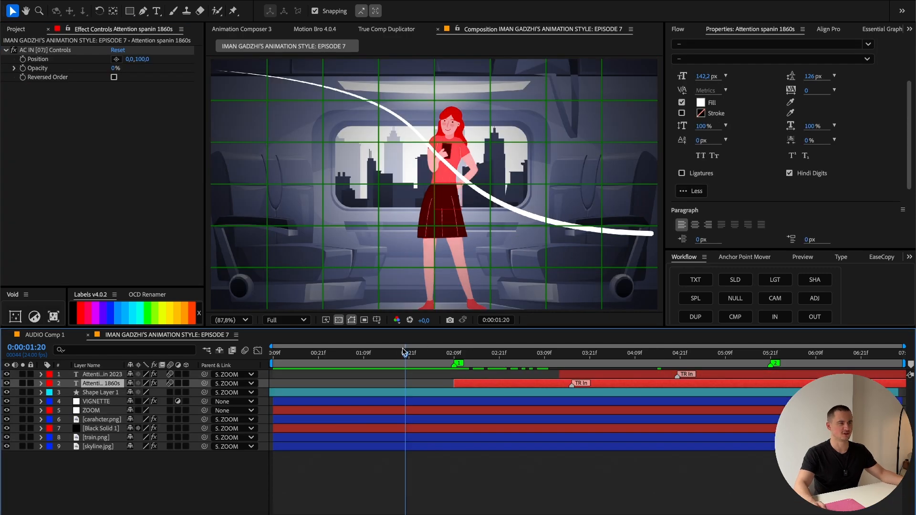
Step: Add a Trim Paths operator to the contents of Shape Layer 1
{"action": "key", "text": "Page_Up"}
{"action": "key", "text": "Page_Up"}
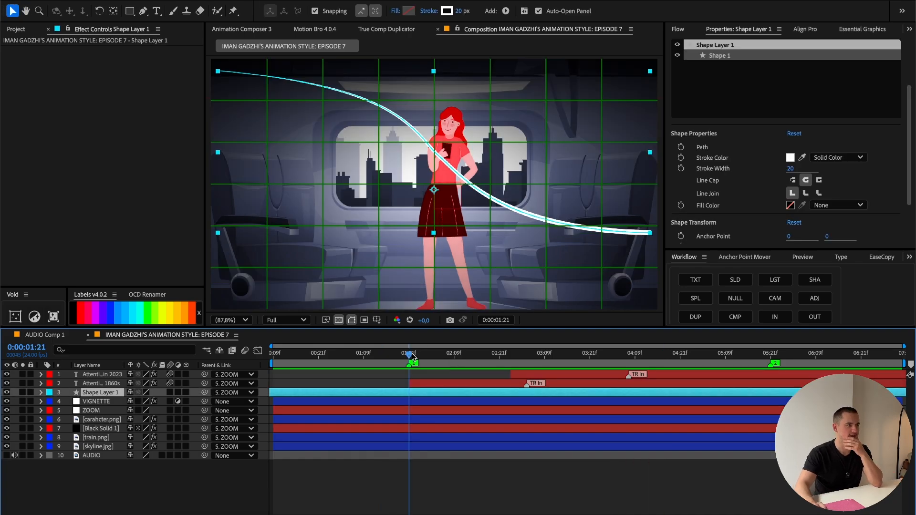
{"action": "key", "text": "g"}
{"action": "left_click", "coordinate": [41, 392], "text": "ctrl"}
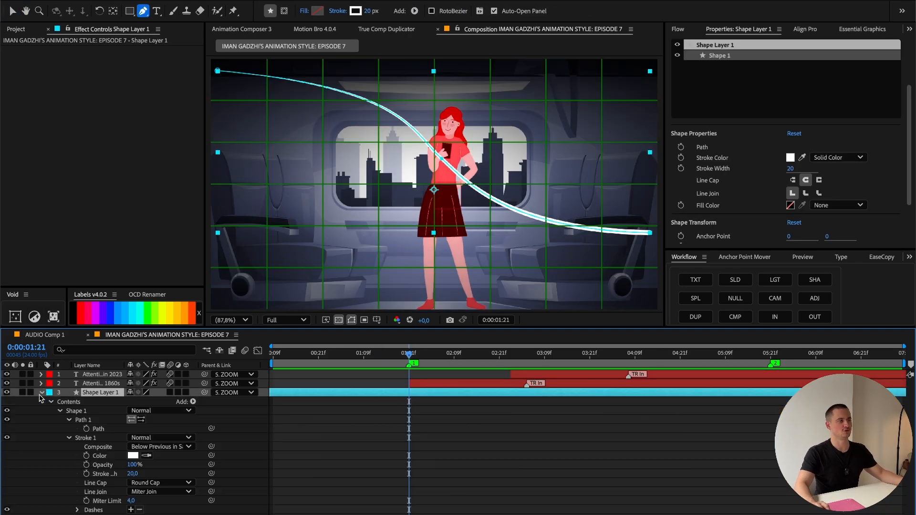
{"action": "left_click", "coordinate": [194, 402]}
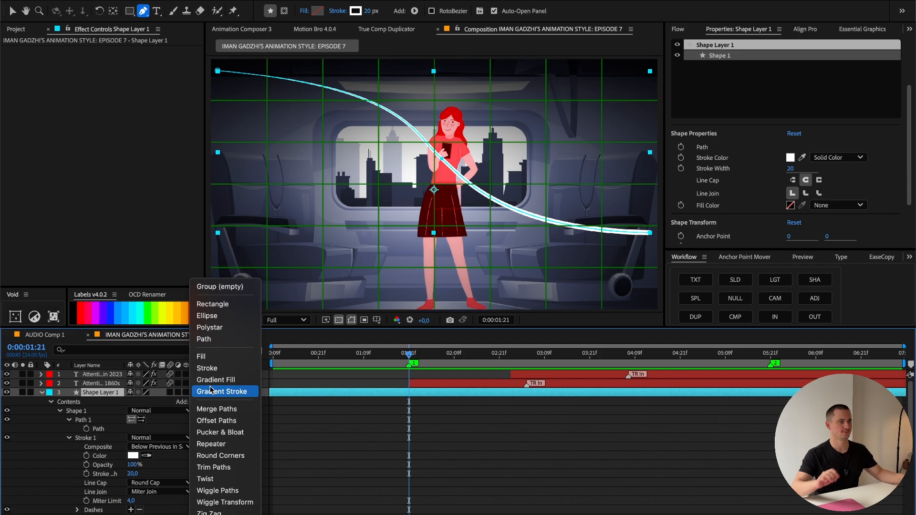
{"action": "left_click", "coordinate": [214, 467]}
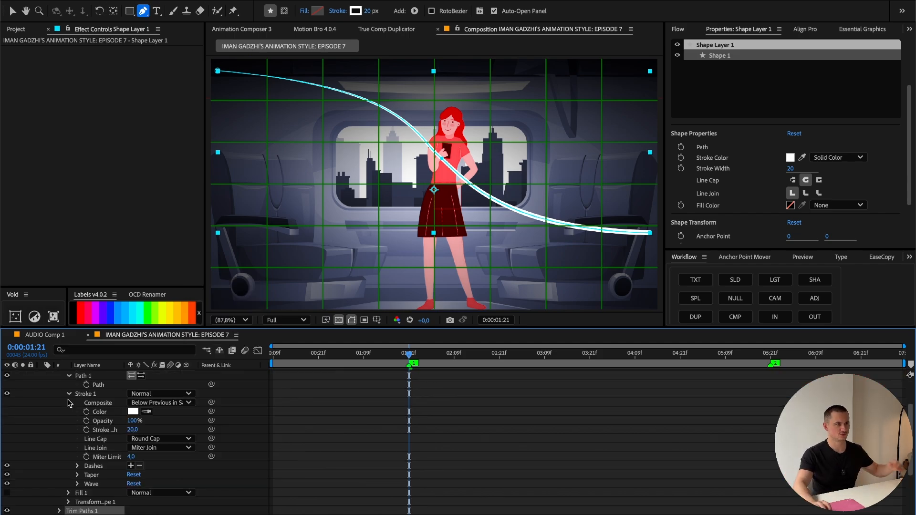
Step: Keyframe the Trim Paths End from 0% at 0:00:01:21 to 100% at 0:00:04:09 and preview the line drawing on
{"action": "scroll", "coordinate": [110, 418], "scroll_direction": "down", "scroll_amount": 4}
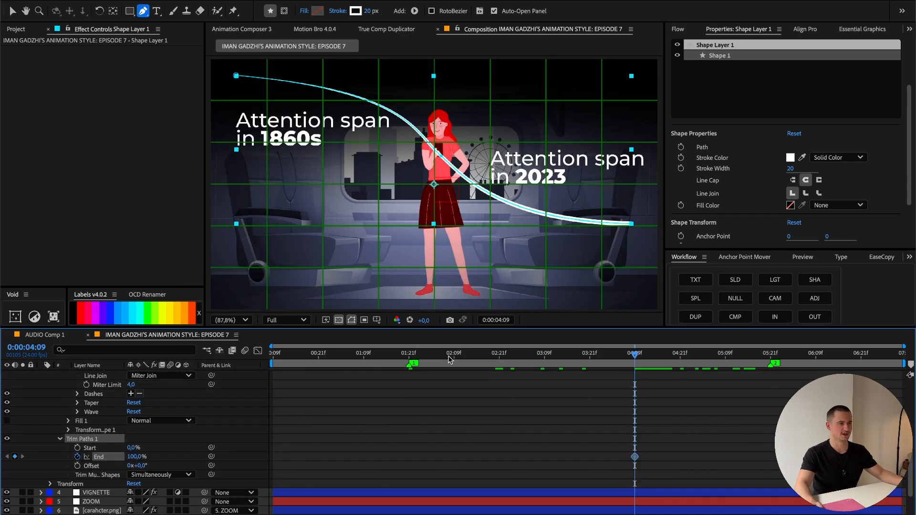
{"action": "left_click", "coordinate": [408, 356]}
{"action": "left_click_drag", "start_coordinate": [133, 458], "coordinate": [62, 460]}
{"action": "key", "text": "space"}
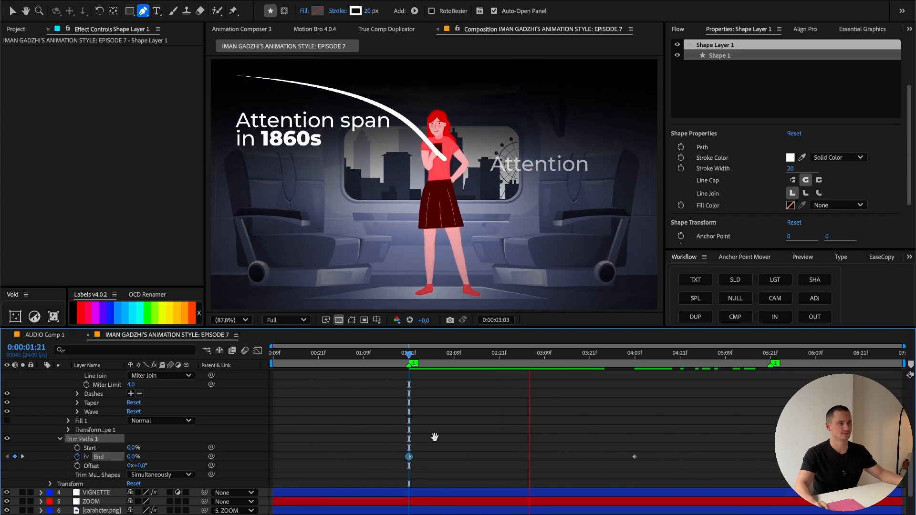
{"action": "key", "text": "space"}
Step: Ease the Trim Paths End keyframes with Flow's smooth curve (0.50, 0.00, 0.00, 1.00) and preview the result
{"action": "left_click", "coordinate": [678, 29]}
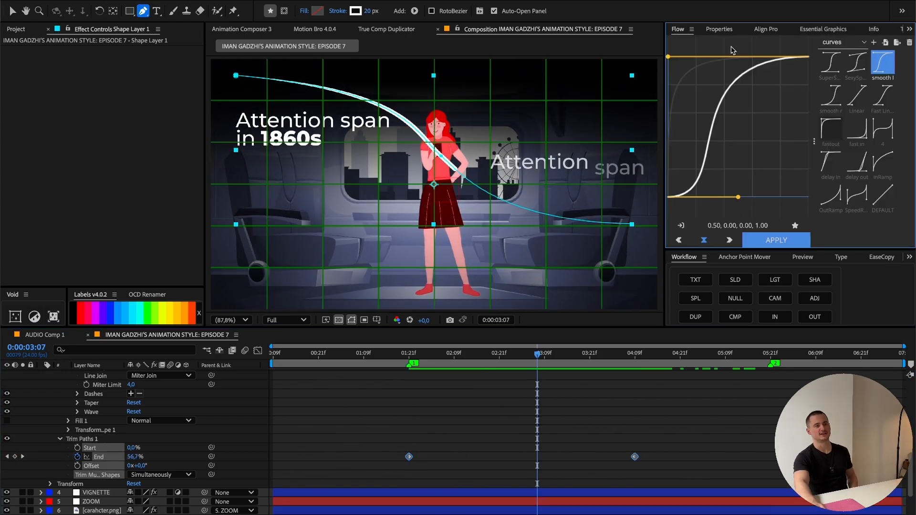
{"action": "left_click", "coordinate": [883, 62]}
{"action": "left_click", "coordinate": [886, 63]}
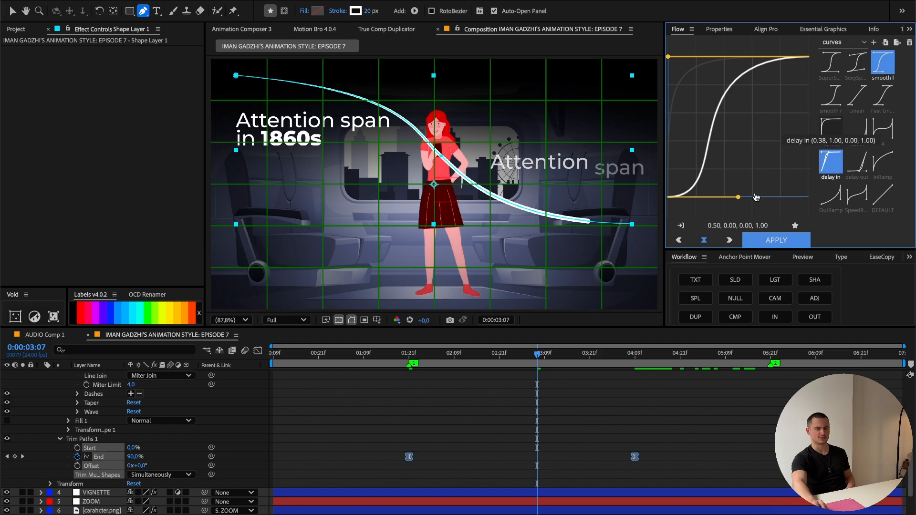
{"action": "left_click", "coordinate": [396, 353]}
{"action": "key", "text": "space"}
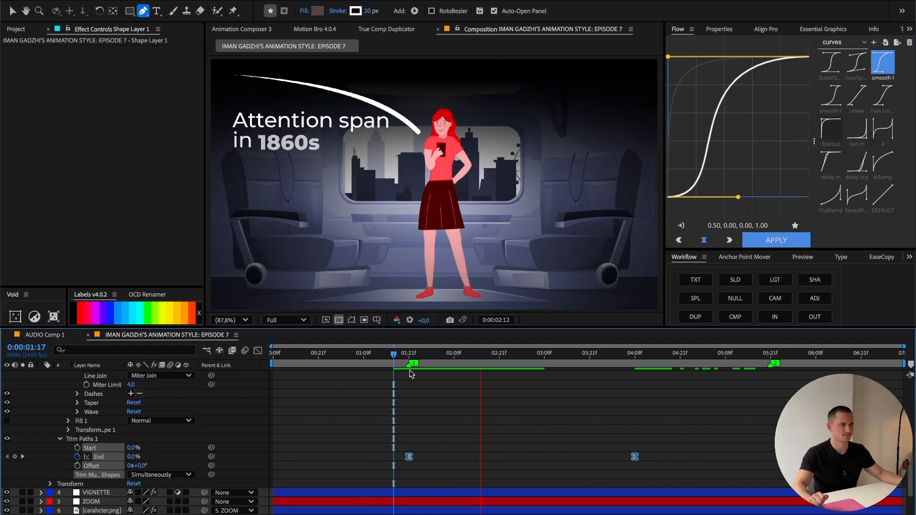
Step: Move the last Trim Paths End keyframe to marker 2 at 0:00:05:21, reapply the Flow easing to both keyframes and preview
{"action": "left_click_drag", "start_coordinate": [635, 461], "coordinate": [767, 462]}
{"action": "left_click", "coordinate": [770, 357]}
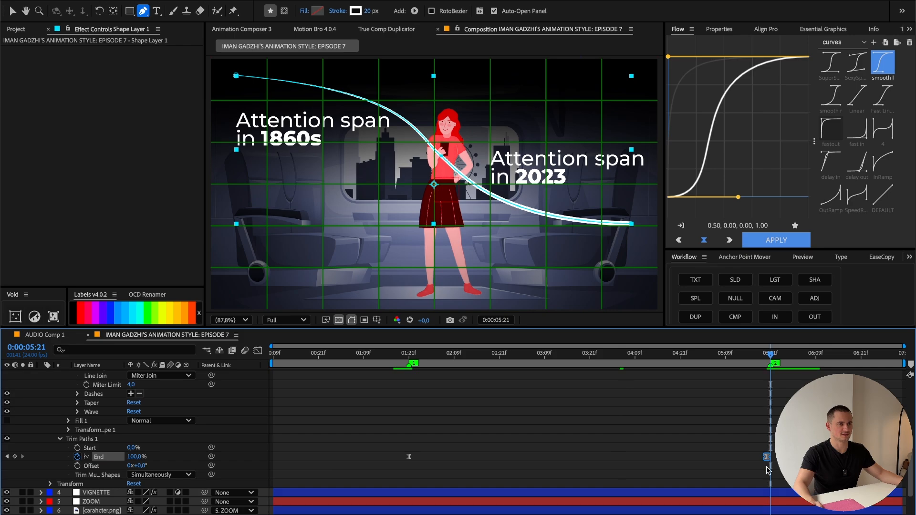
{"action": "left_click_drag", "start_coordinate": [767, 459], "coordinate": [771, 459]}
{"action": "left_click_drag", "start_coordinate": [783, 468], "coordinate": [398, 448]}
{"action": "left_click", "coordinate": [781, 242]}
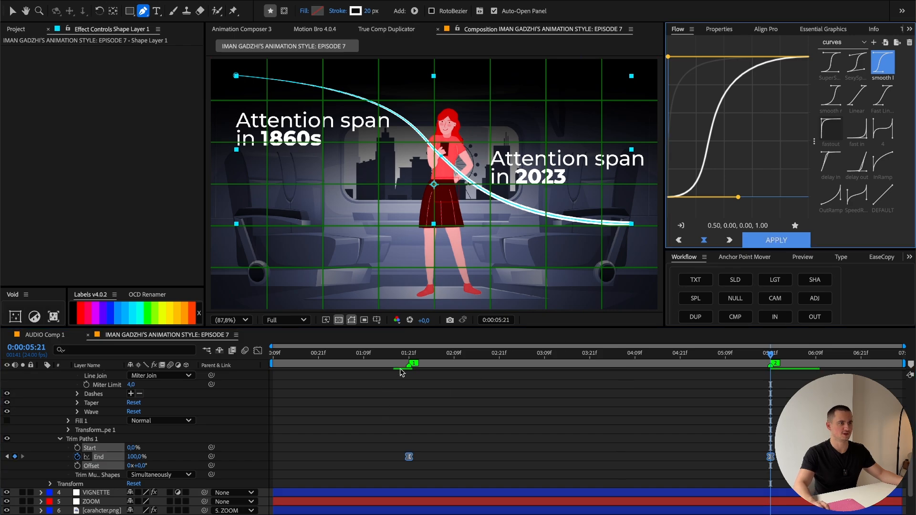
{"action": "left_click", "coordinate": [401, 354]}
{"action": "key", "text": "space"}
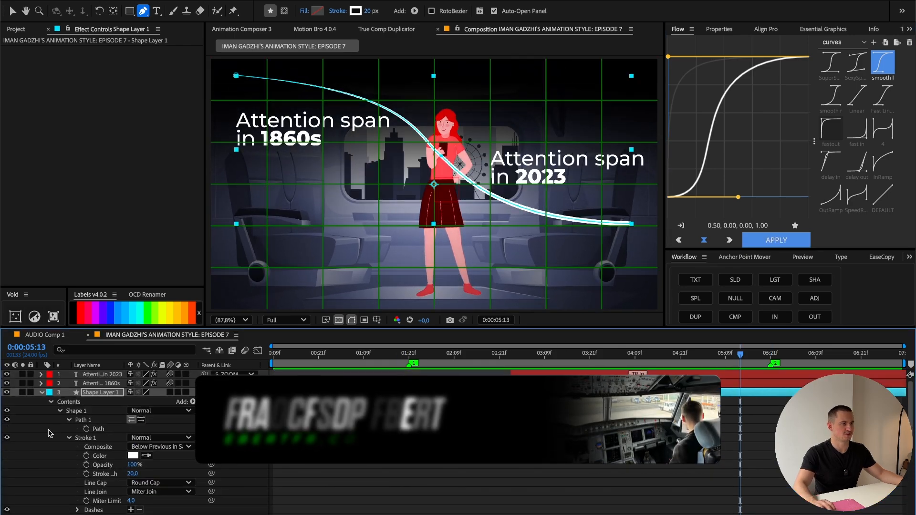
Step: Rename Shape Layer 1 as LINE
{"action": "right_click", "coordinate": [109, 392]}
{"action": "left_click", "coordinate": [168, 492]}
{"action": "type", "text": "LINE"}
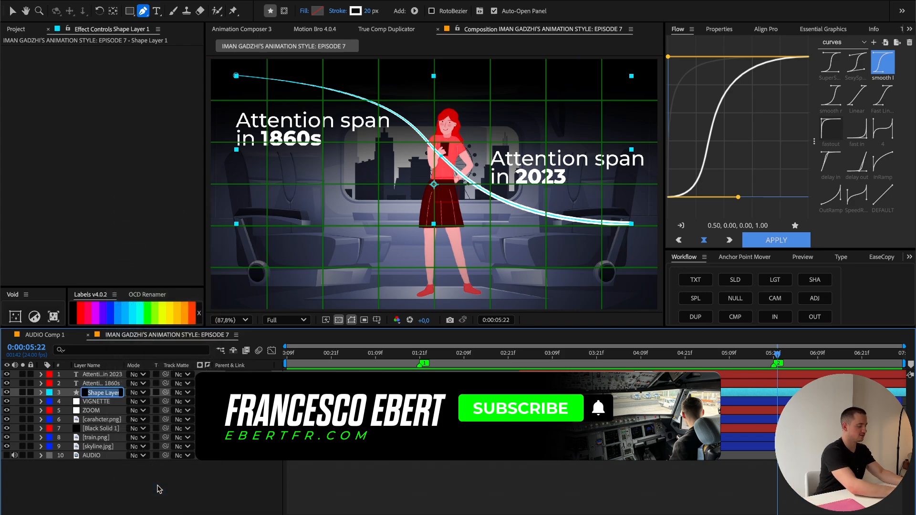
{"action": "key", "text": "Return"}
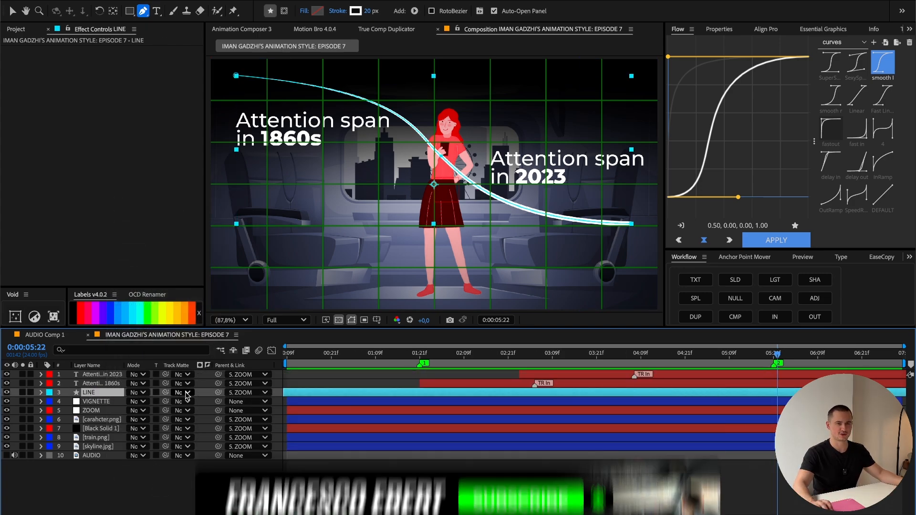
Step: Use the character layer as an inverted track matte for LINE, keep the character visible, and scrub to check the line passes behind her
{"action": "left_click_drag", "start_coordinate": [166, 393], "coordinate": [98, 420]}
{"action": "left_click", "coordinate": [98, 420]}
{"action": "left_click", "coordinate": [7, 420]}
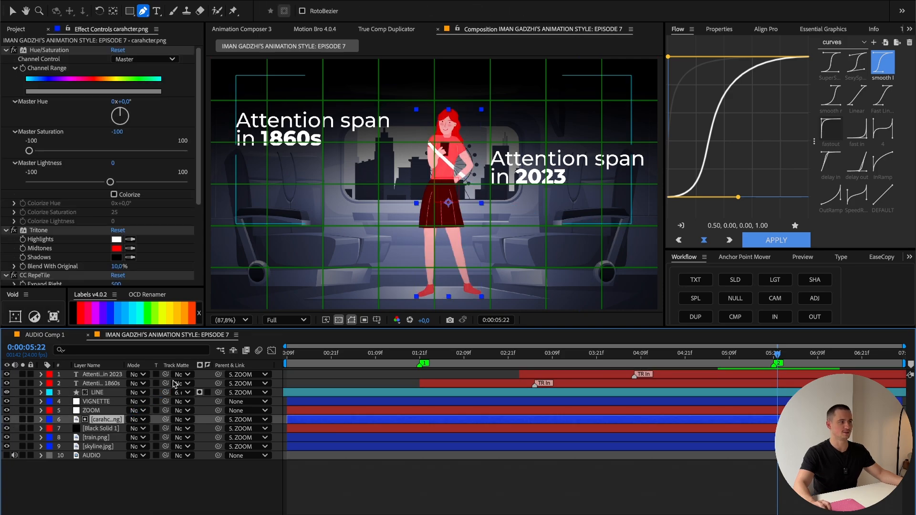
{"action": "left_click", "coordinate": [98, 392]}
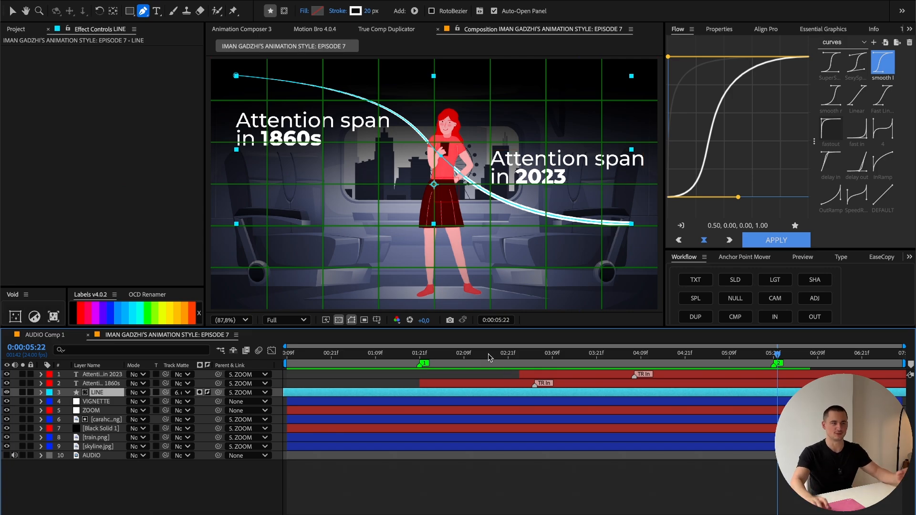
{"action": "left_click_drag", "start_coordinate": [489, 354], "coordinate": [394, 354]}
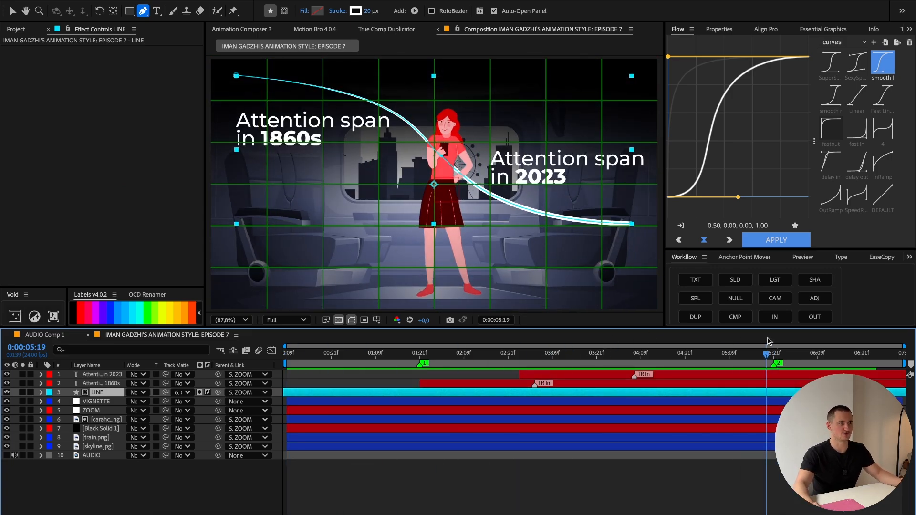
Step: Enable motion blur on all layers and for the composition, then check a frame near 0:00:04:03
{"action": "left_click", "coordinate": [101, 429]}
{"action": "key", "text": "super+a"}
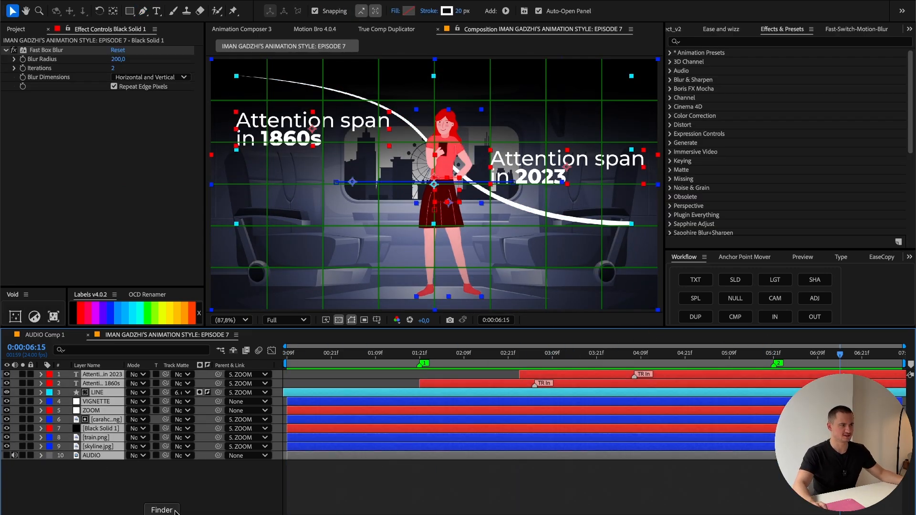
{"action": "key", "text": "F4"}
{"action": "left_click", "coordinate": [171, 401]}
{"action": "left_click", "coordinate": [244, 350]}
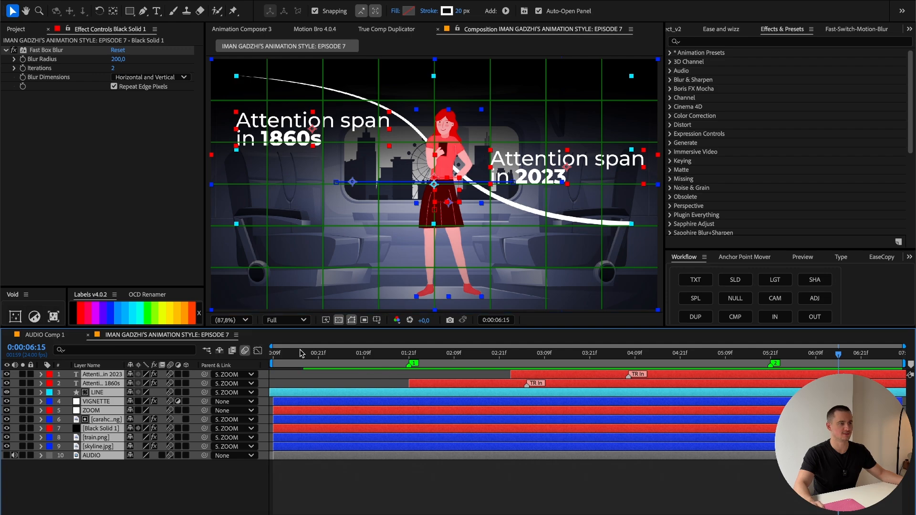
{"action": "left_click", "coordinate": [612, 359]}
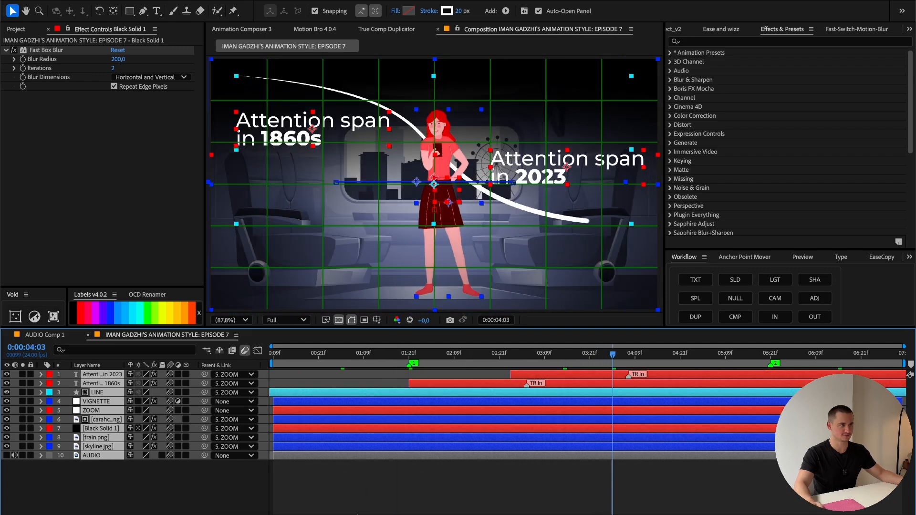
{"action": "key", "text": "F4"}
{"action": "left_click", "coordinate": [341, 500]}
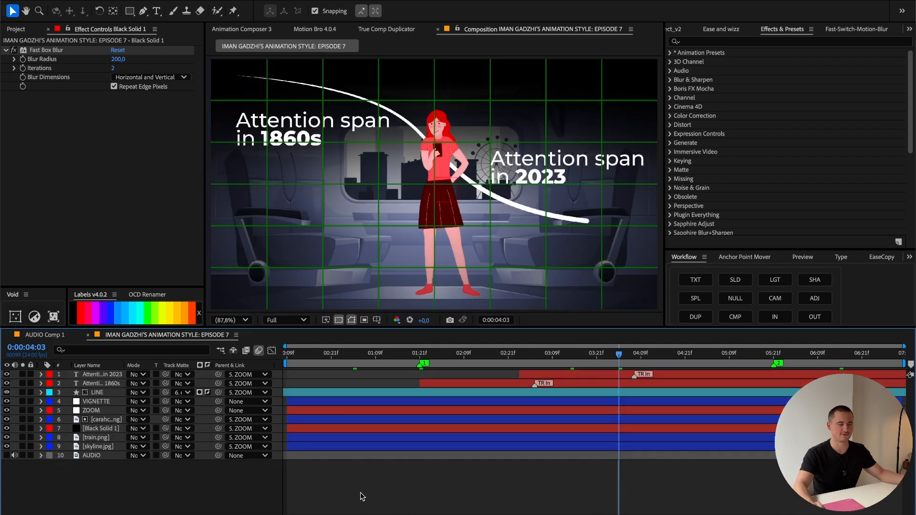
Step: Create an adjustment layer above all layers and apply Quick Chromatic Aberration 3 to it
{"action": "right_click", "coordinate": [304, 488]}
{"action": "mouse_move", "coordinate": [372, 387]}
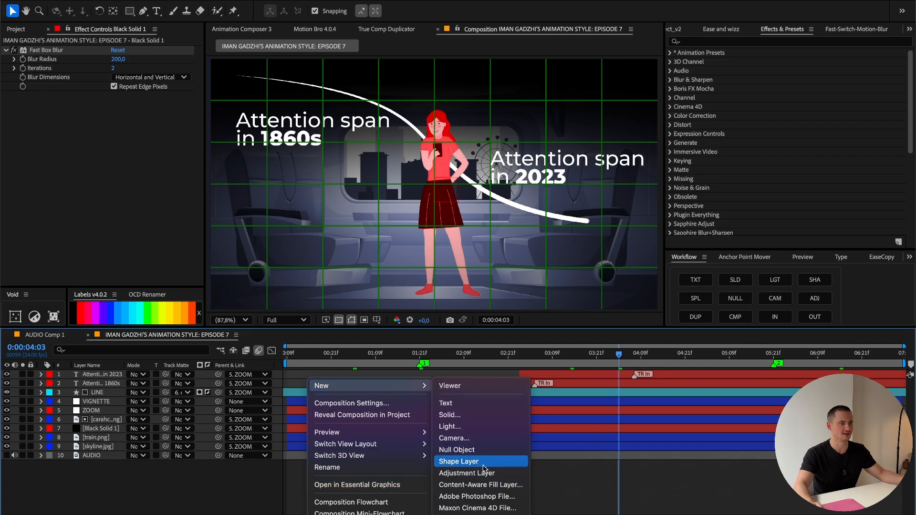
{"action": "left_click", "coordinate": [640, 382]}
{"action": "left_click_drag", "start_coordinate": [619, 355], "coordinate": [697, 356]}
{"action": "left_click", "coordinate": [715, 42]}
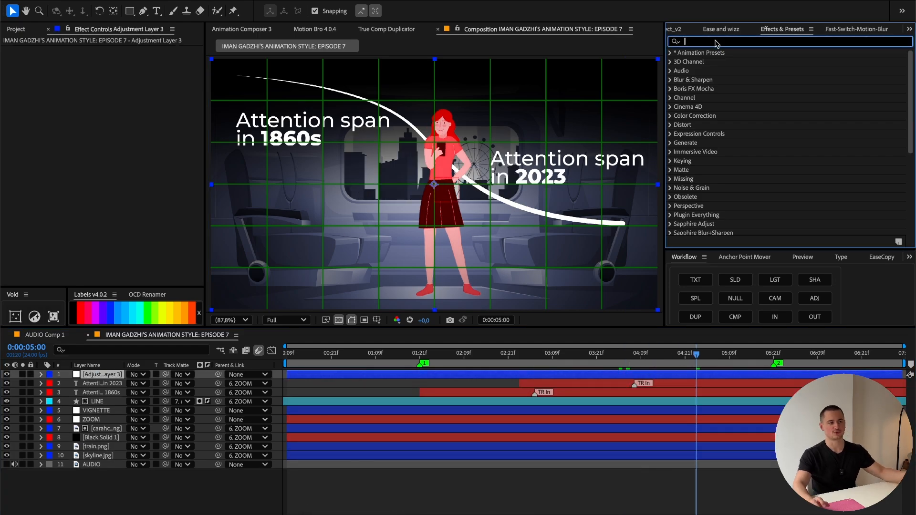
{"action": "type", "text": "quick"}
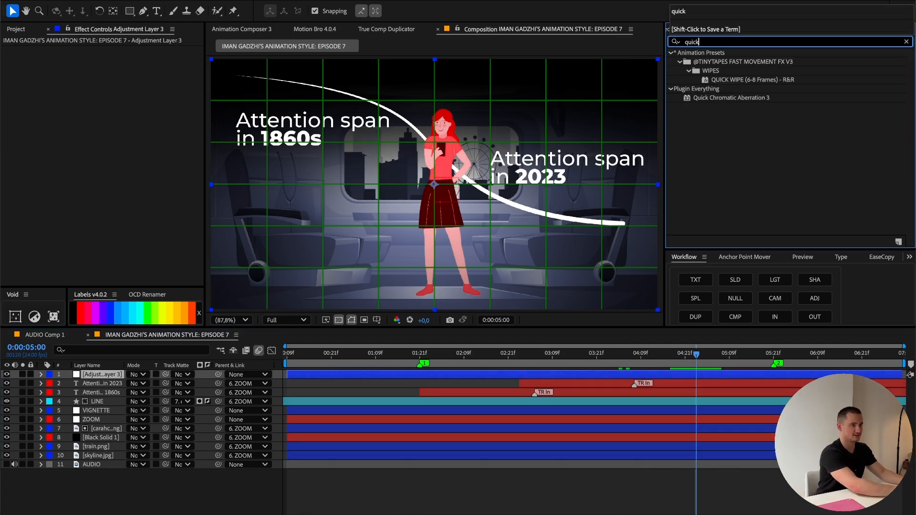
{"action": "double_click", "coordinate": [735, 97]}
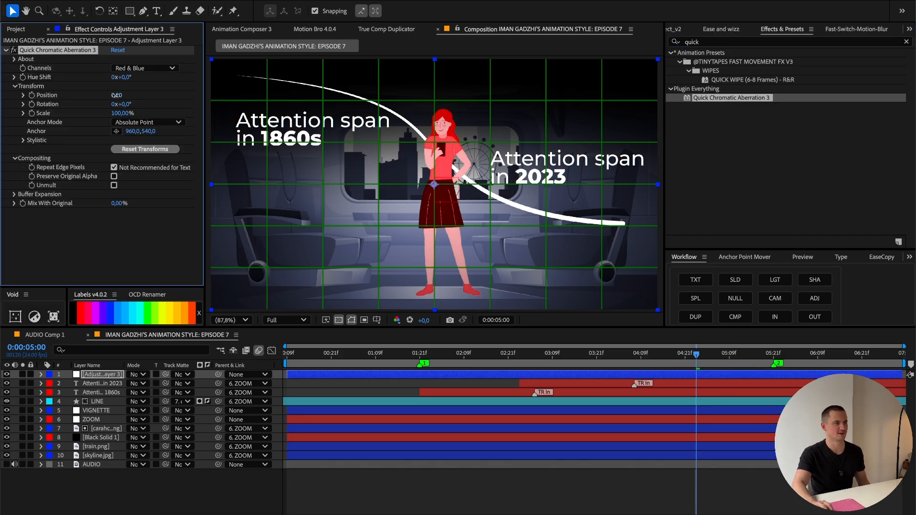
Step: Set the chromatic aberration's Position to 2 and inspect the colour fringes on the 2023 title up close
{"action": "mouse_move", "coordinate": [114, 95]}
{"action": "left_mouse_down"}
{"action": "mouse_move", "coordinate": [129, 96]}
{"action": "mouse_move", "coordinate": [117, 96]}
{"action": "left_mouse_up"}
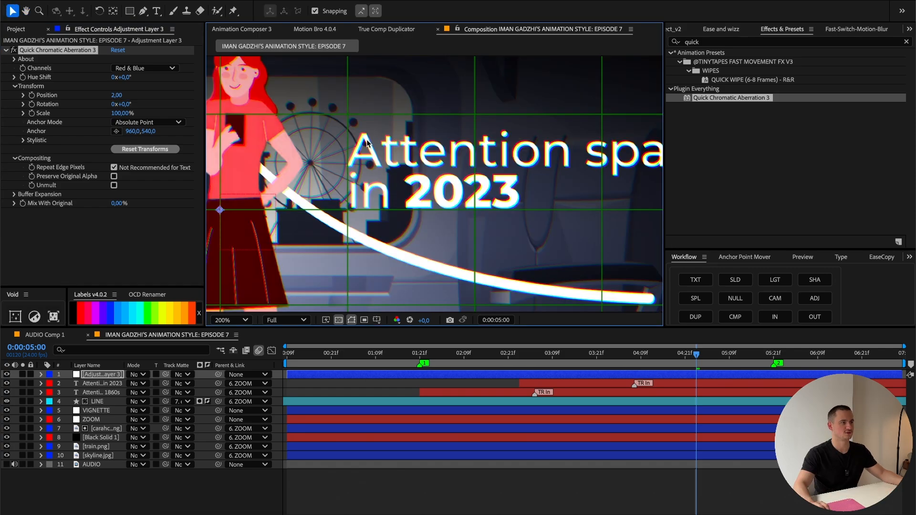
{"action": "scroll", "coordinate": [356, 123], "scroll_direction": "up", "scroll_amount": 1}
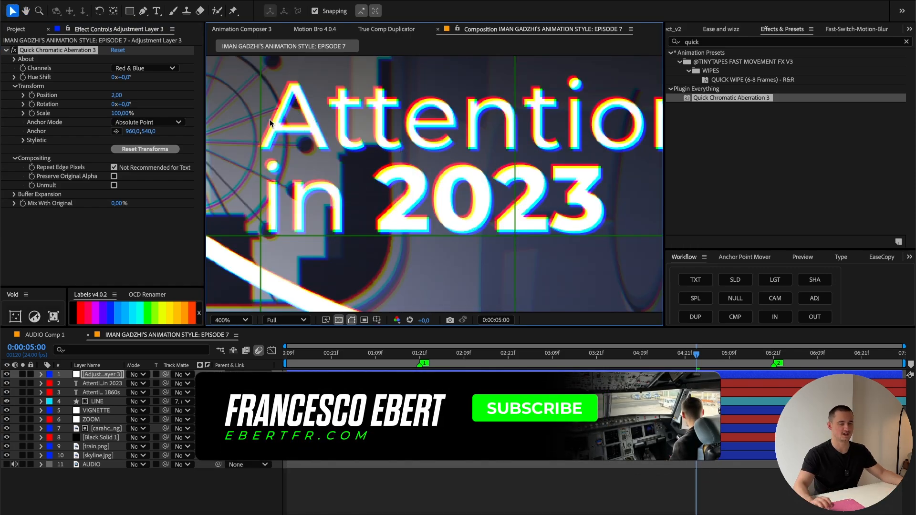
{"action": "left_click", "coordinate": [229, 320]}
{"action": "left_click", "coordinate": [228, 109]}
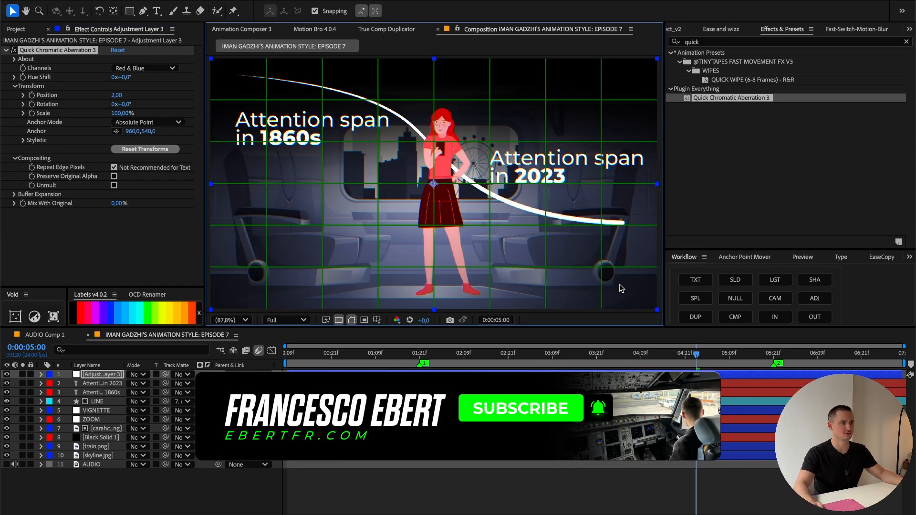
Step: Find the Deep Glow effect and apply it to the Attention span in 2023 title
{"action": "left_click", "coordinate": [549, 165]}
{"action": "left_click", "coordinate": [778, 44]}
{"action": "double_click", "coordinate": [778, 44]}
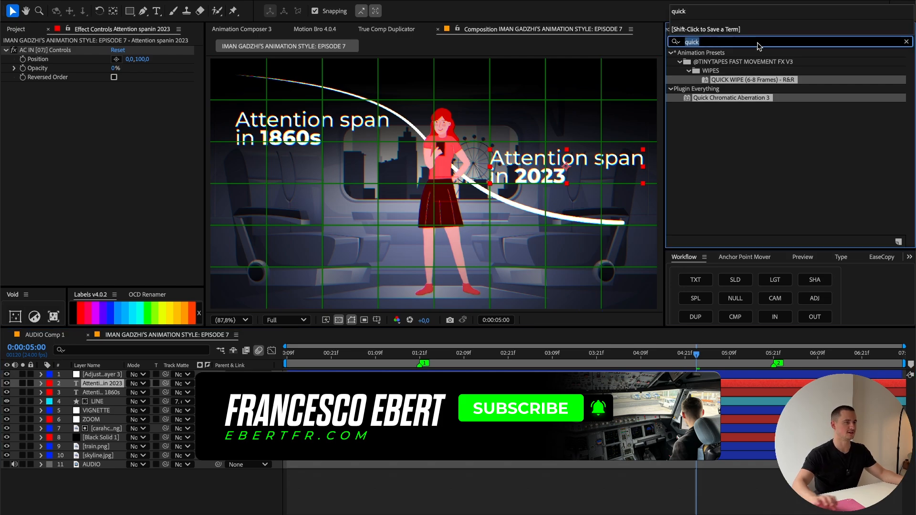
{"action": "type", "text": "deep"}
{"action": "double_click", "coordinate": [708, 89]}
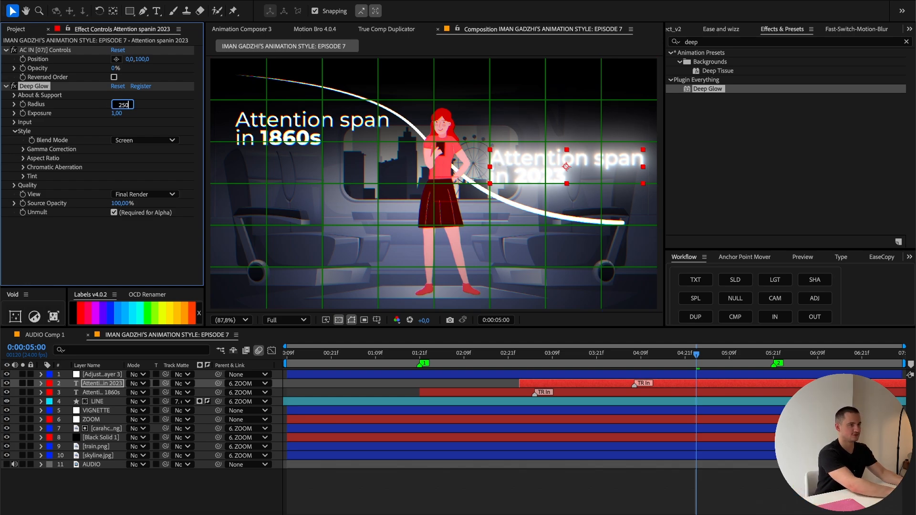
Step: Set the 2023 title's Deep Glow radius to 250 and its exposure to 0.05
{"action": "key", "text": "Return"}
{"action": "left_click", "coordinate": [117, 115]}
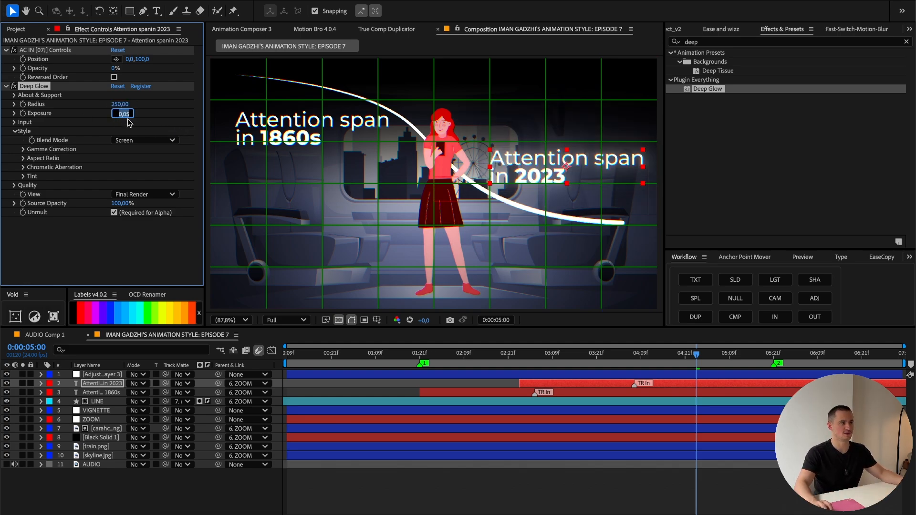
{"action": "left_click", "coordinate": [145, 112]}
Step: Copy the Deep Glow effect onto the 1860s title and the LINE layer, and clear the effect search
{"action": "left_click", "coordinate": [40, 84]}
{"action": "left_click", "coordinate": [110, 393]}
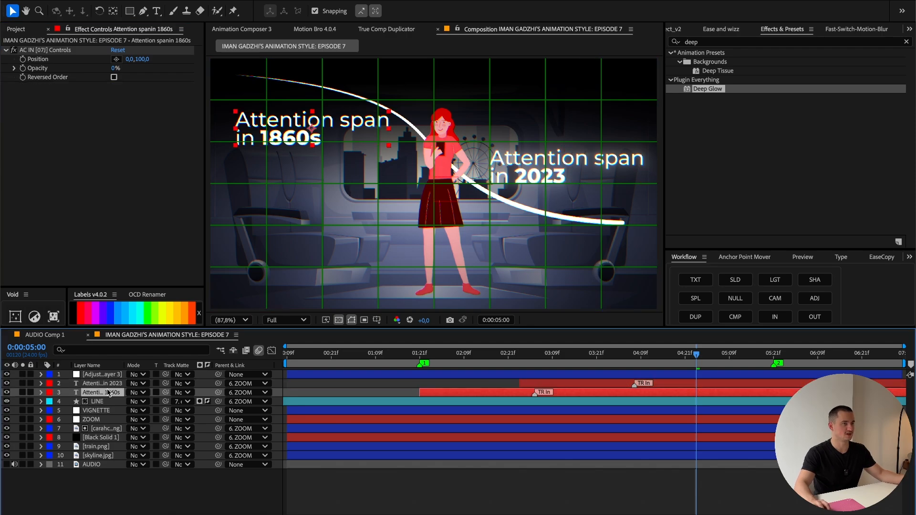
{"action": "left_click", "coordinate": [112, 401]}
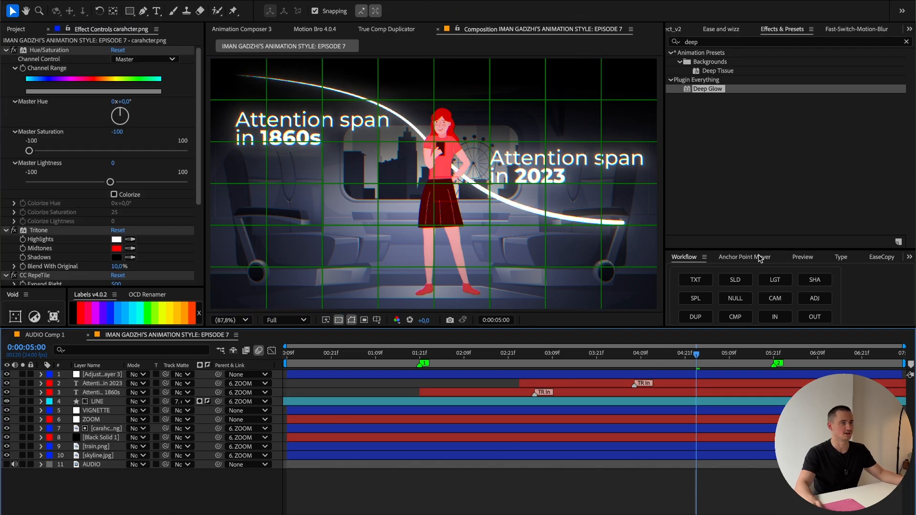
{"action": "left_click", "coordinate": [906, 42]}
Step: Pre-compose all layers, including the audio, into a new composition named TRAIN ANIMATION with all attributes moved into it
{"action": "key", "text": "ctrl+a"}
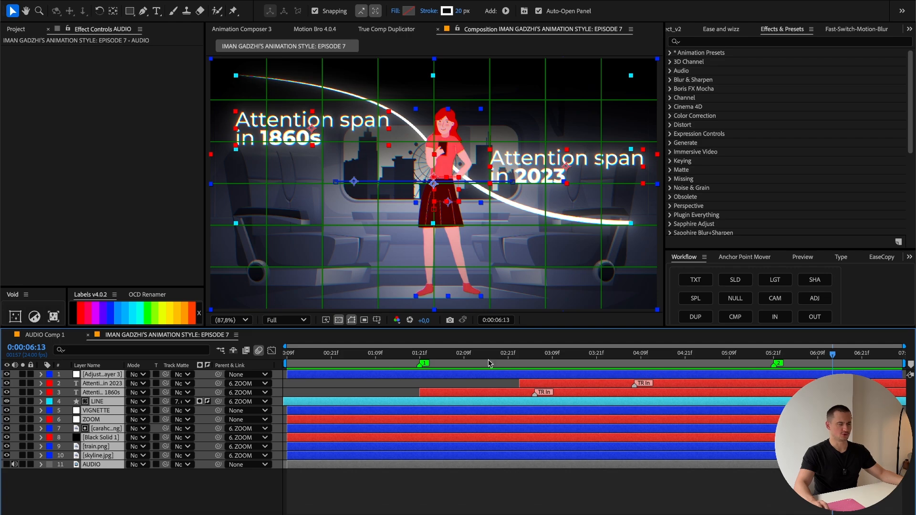
{"action": "right_click", "coordinate": [143, 430]}
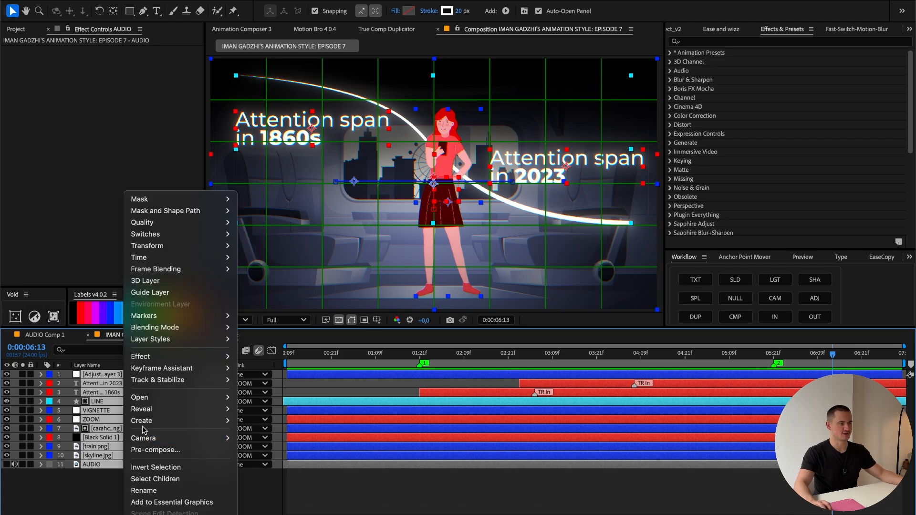
{"action": "left_click", "coordinate": [160, 450]}
{"action": "type", "text": "T"}
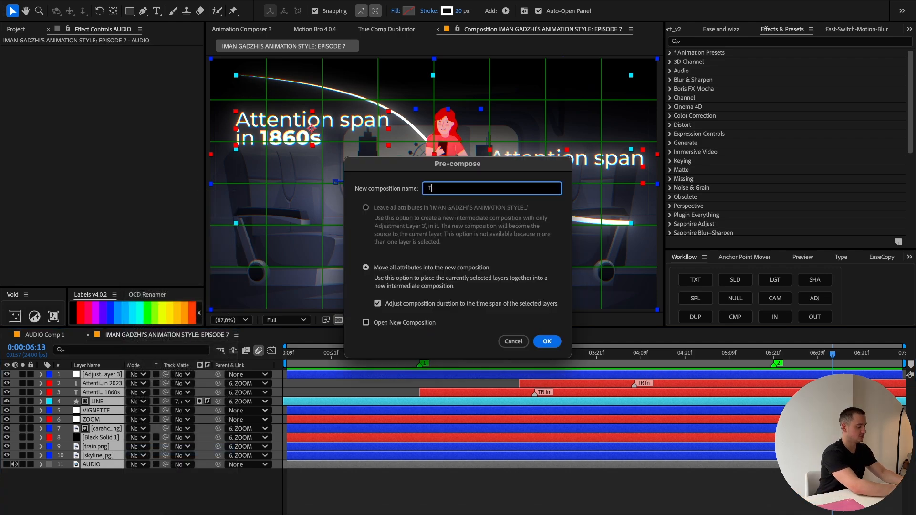
{"action": "type", "text": "RAIN ANIMATIO"}
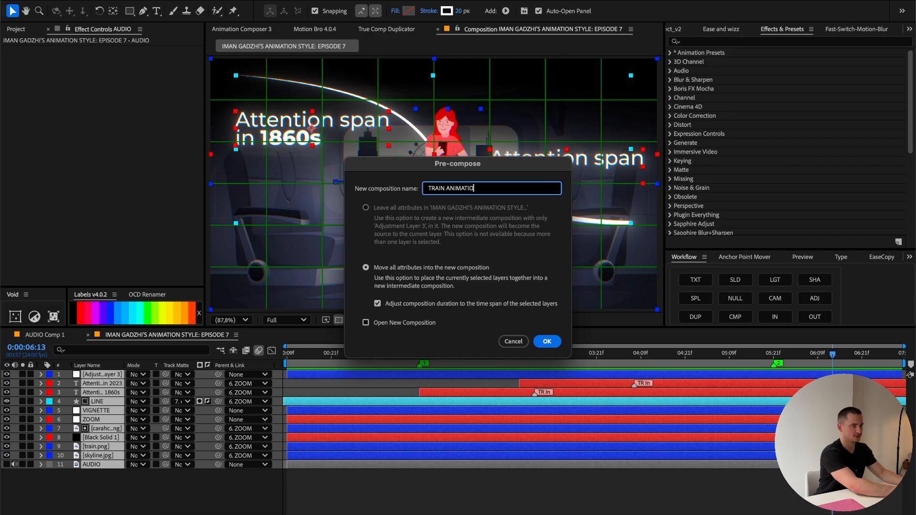
{"action": "type", "text": "N"}
{"action": "key", "text": "Return"}
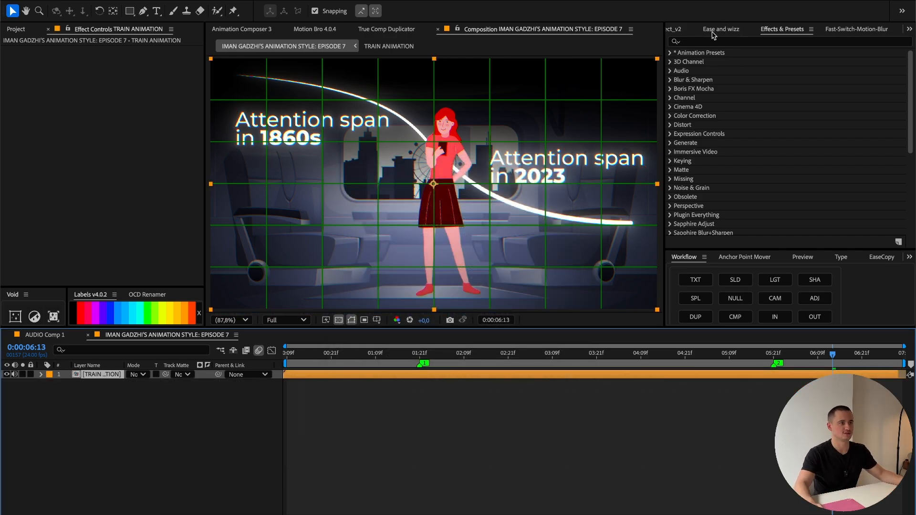
Step: Apply Posterize Time to the TRAIN ANIMATION layer with a frame rate of 12
{"action": "left_click", "coordinate": [736, 44]}
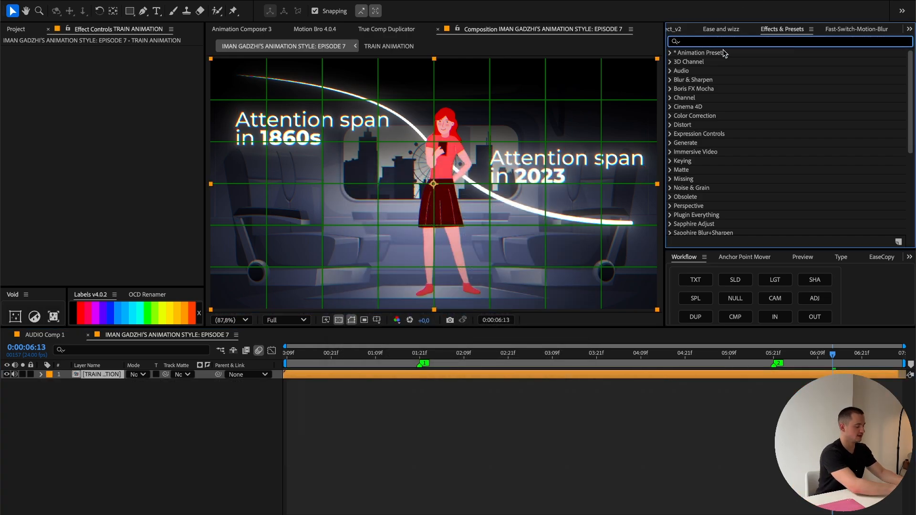
{"action": "type", "text": "Posterize"}
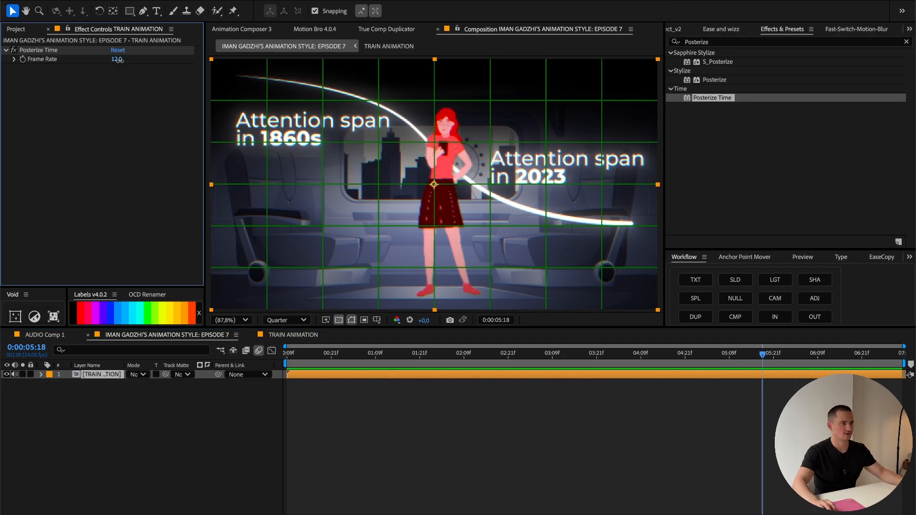
{"action": "left_click", "coordinate": [117, 60]}
{"action": "type", "text": "12"}
{"action": "key", "text": "Return"}
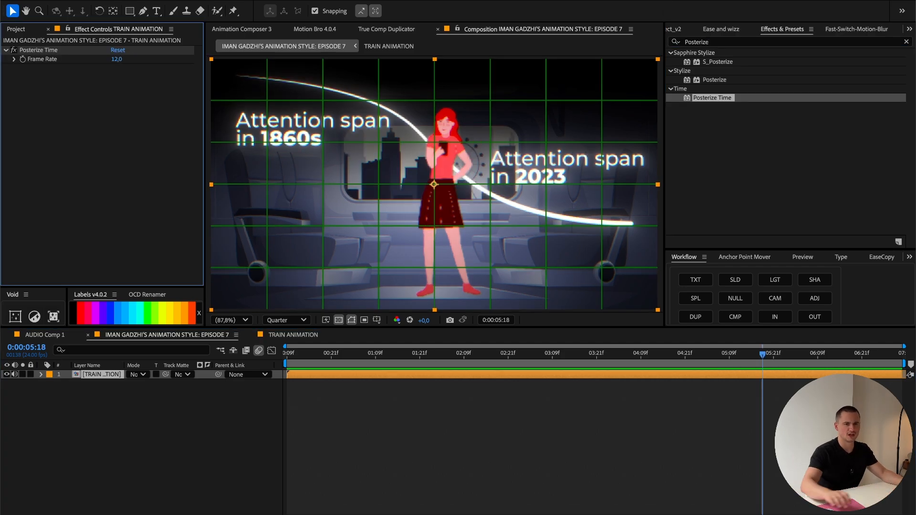